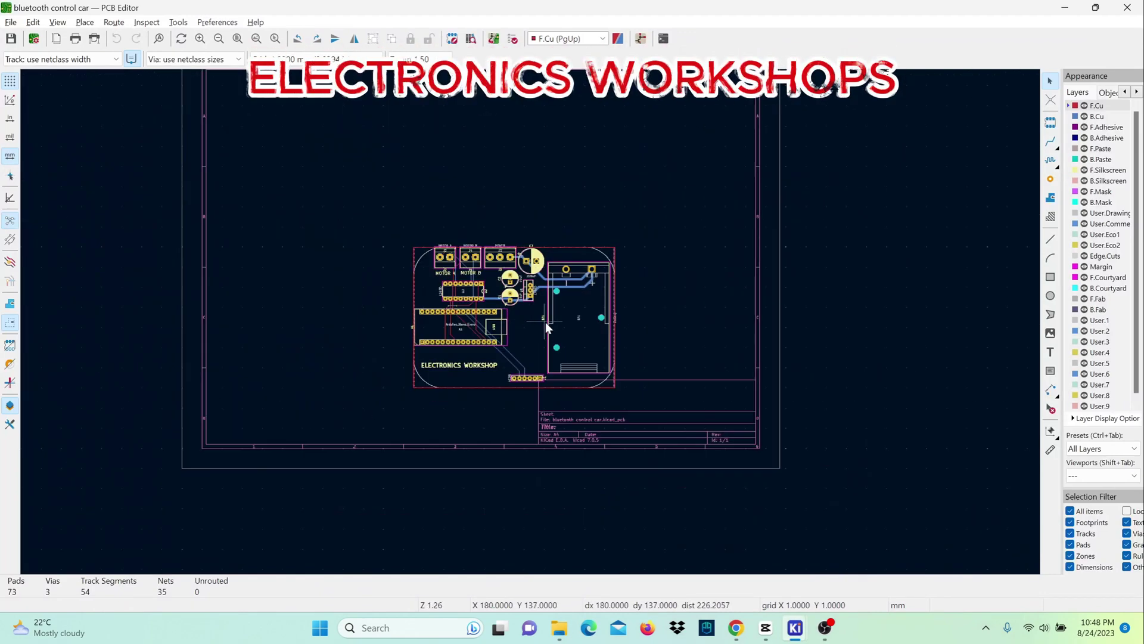
scroll(546, 322, "up", 1)
scroll(530, 321, "up", 1)
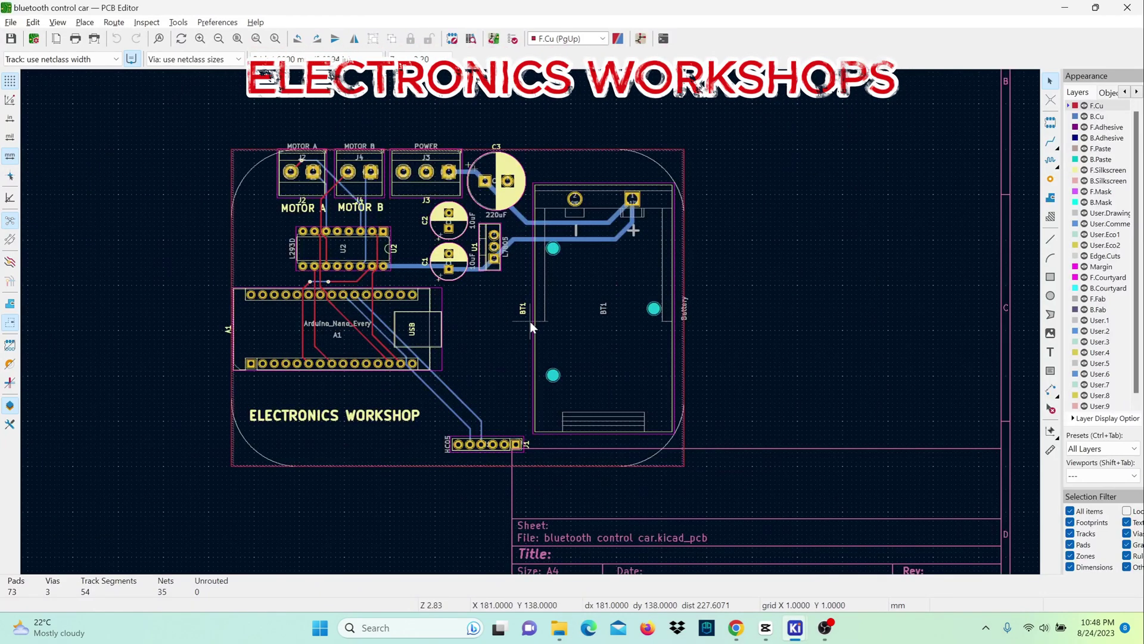
- View the bluetooth control car board in the 3D Viewer and orbit it to a tilted perspective
key("alt+3")
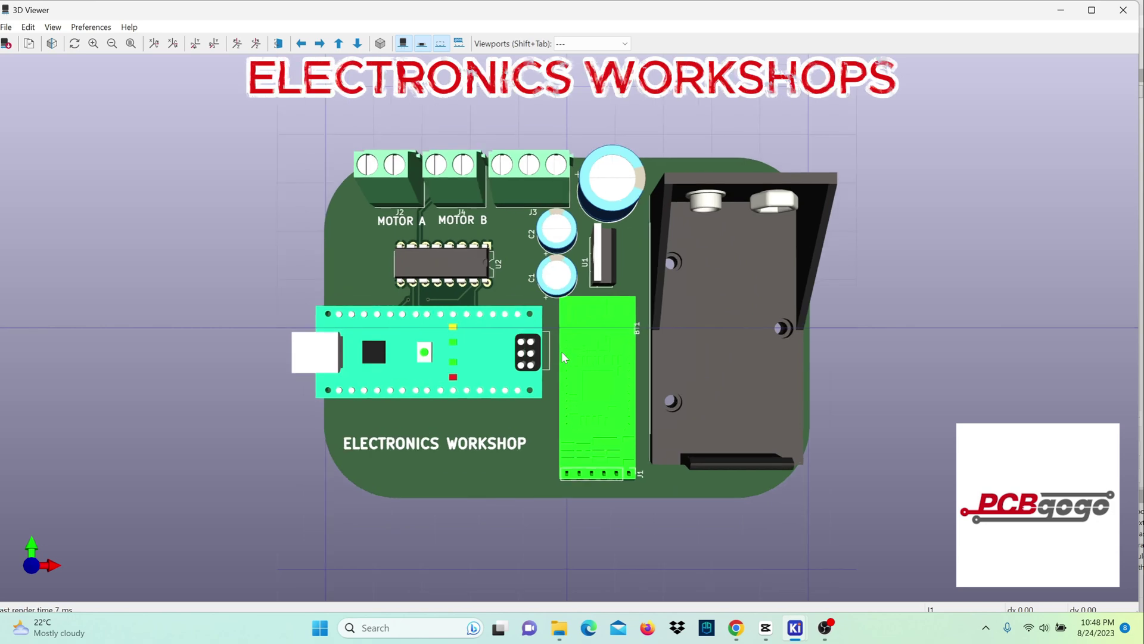
scroll(562, 351, "down", 2)
scroll(561, 352, "down", 2)
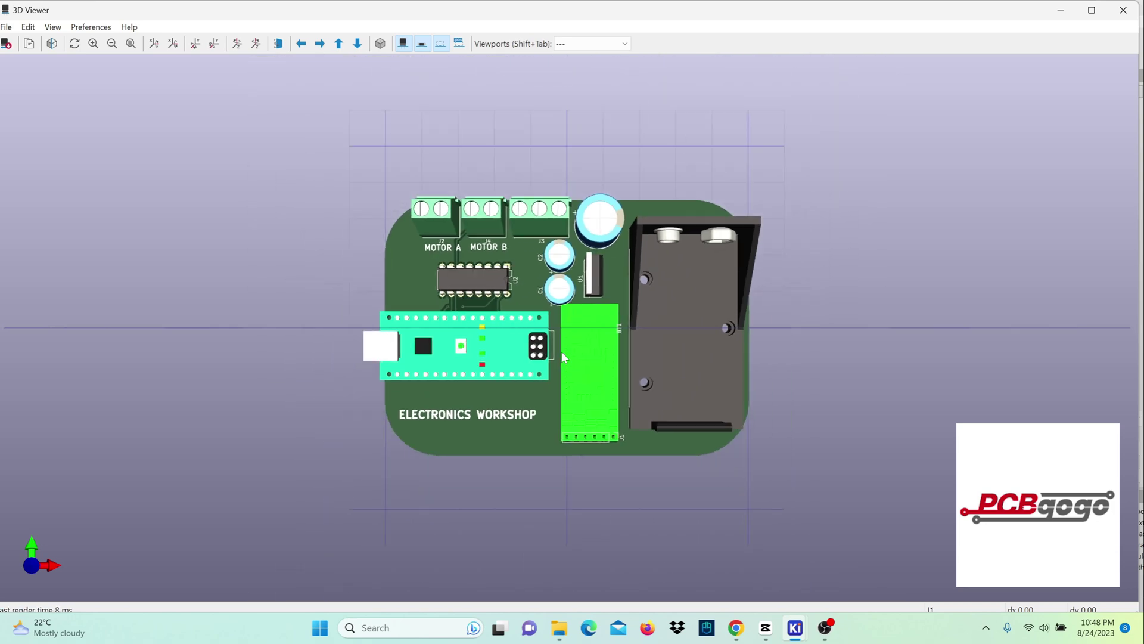
left_click_drag(622, 493, 595, 366)
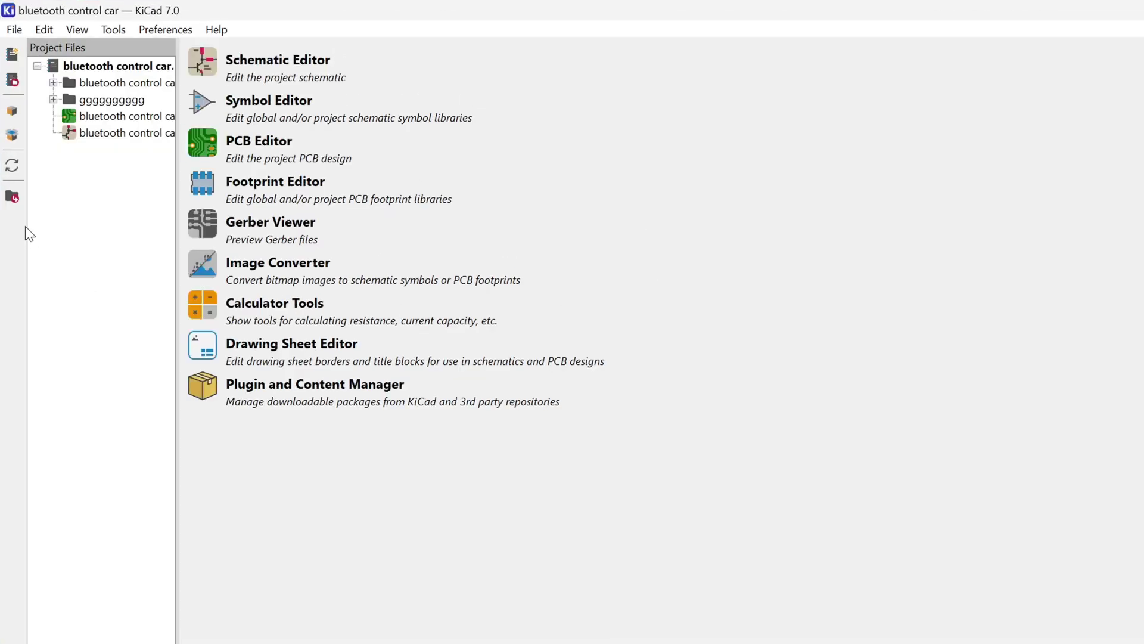
- Create a new KiCad project named Bluetooth_control_car in the MY_DESIGN folder
left_click(15, 30)
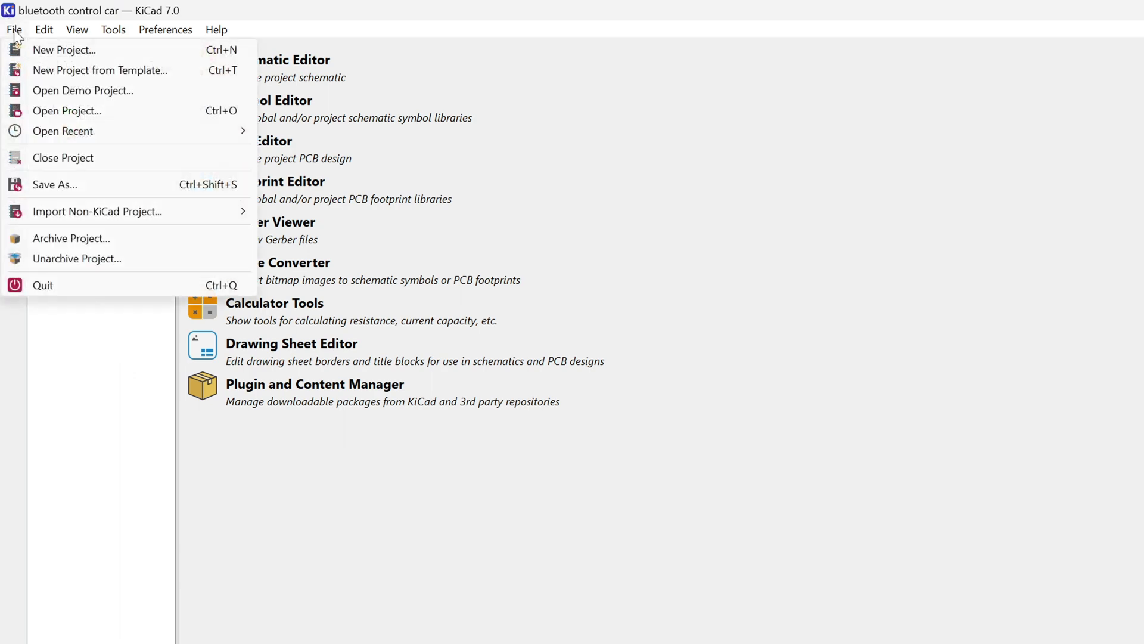
left_click(54, 50)
key("alt+Up")
key("Caps_Lock")
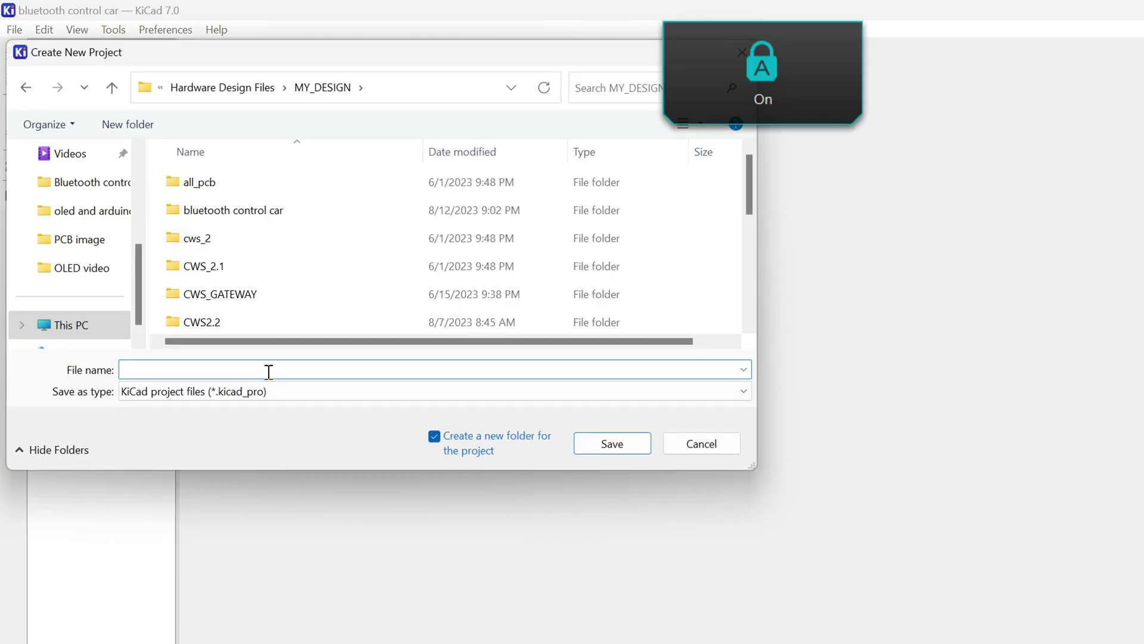
type("B")
key("Caps_Lock")
type("luetooth")
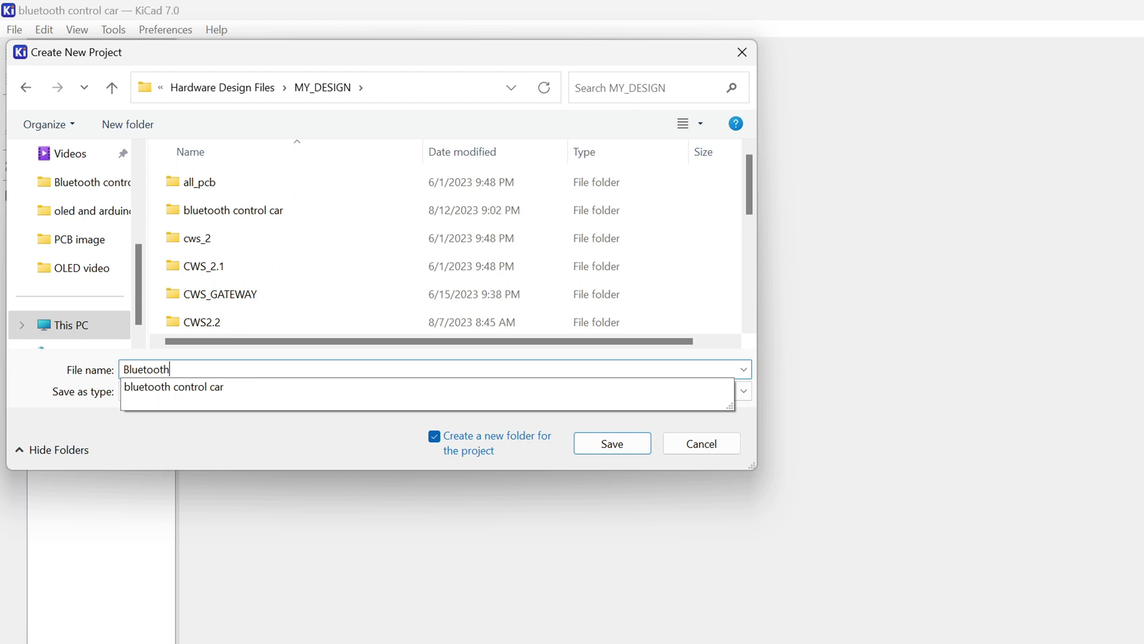
type("_control_car")
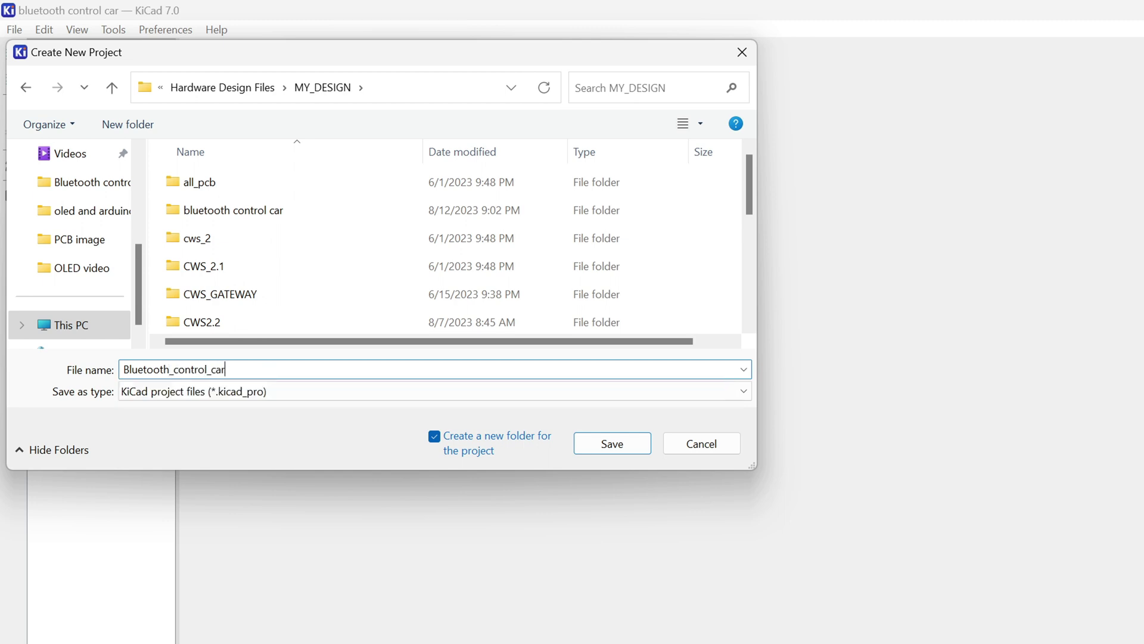
left_click(635, 449)
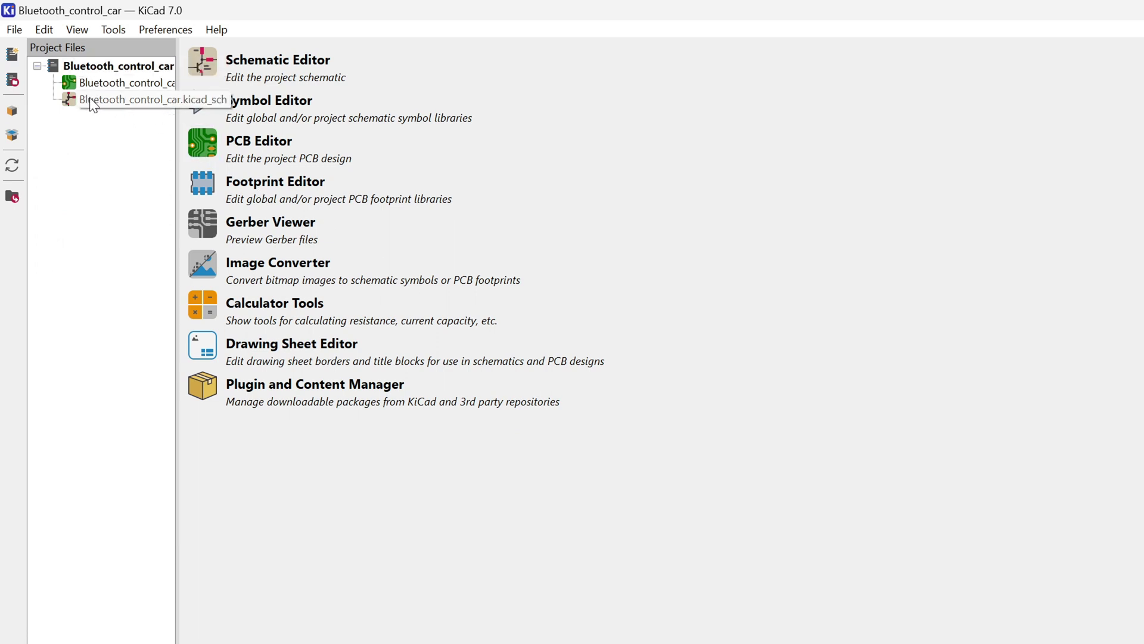
- Open the project's Bluetooth_control_car schematic file from Project Files
double_click(176, 111)
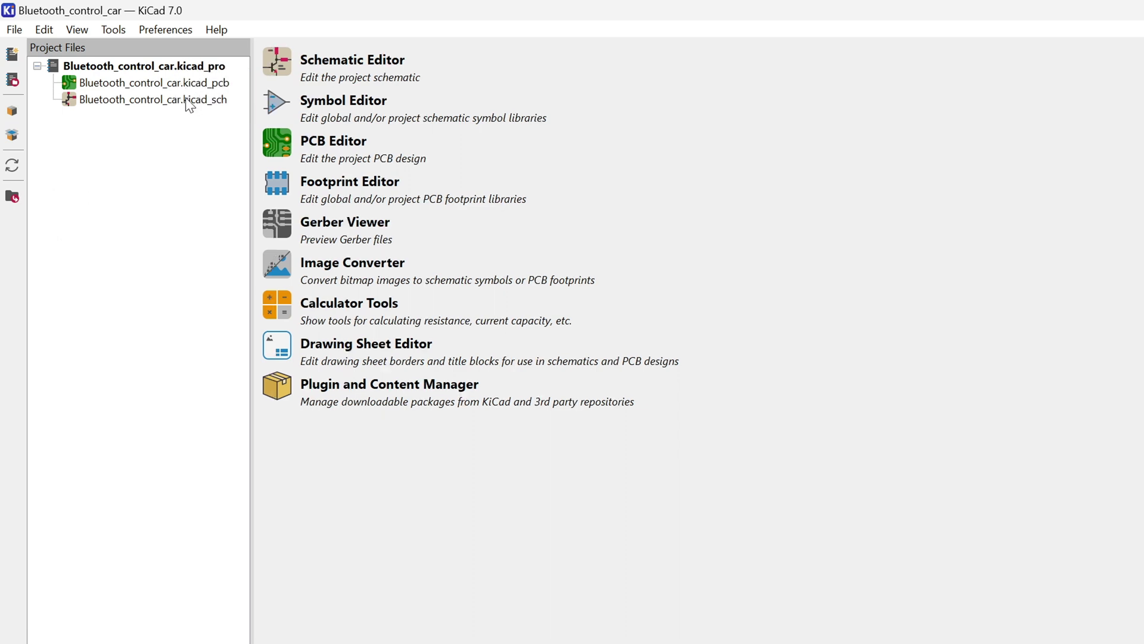
left_click(158, 102)
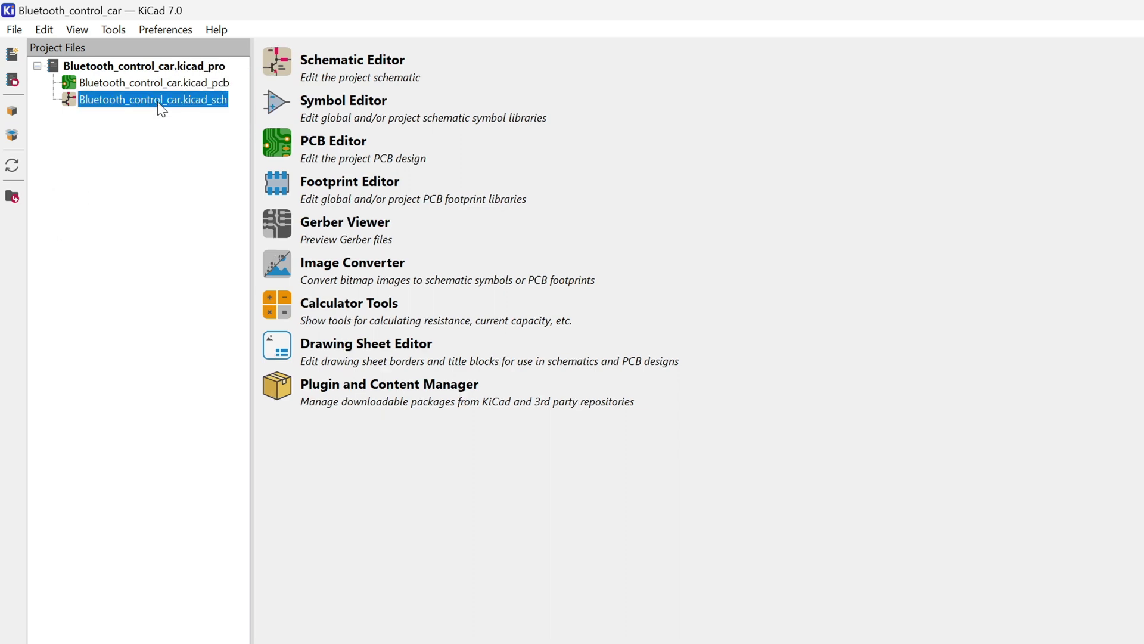
double_click(161, 101)
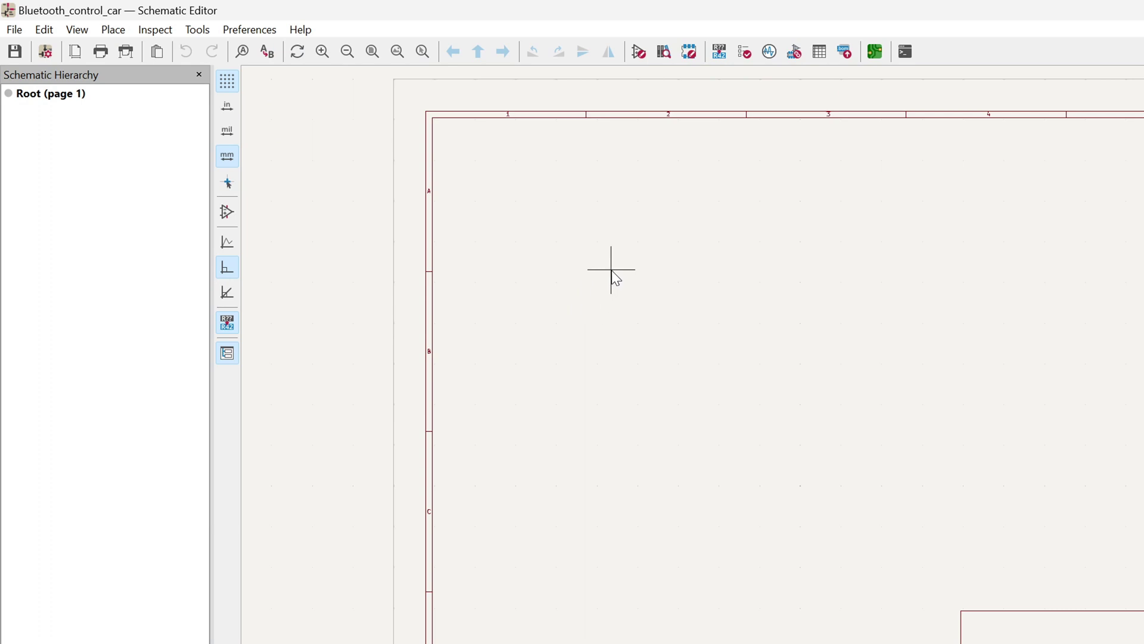
- Place the Arduino_Nano_Every symbol as A1 on the sheet and start moving it
key("a")
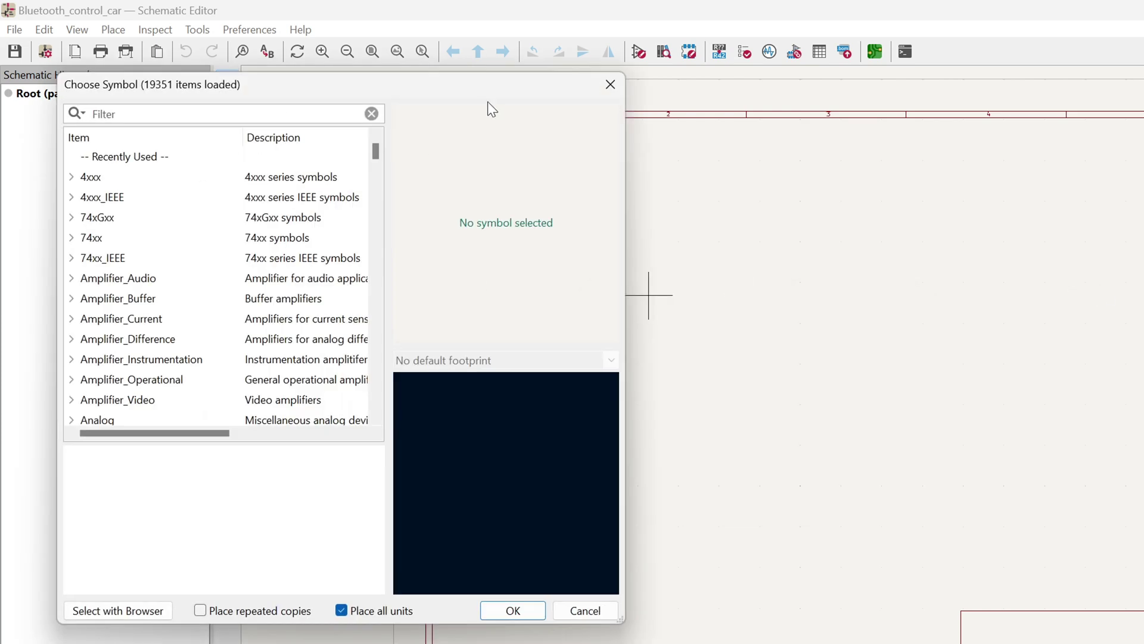
scroll(179, 268, "down", 2)
scroll(179, 268, "up", 2)
type("arduin")
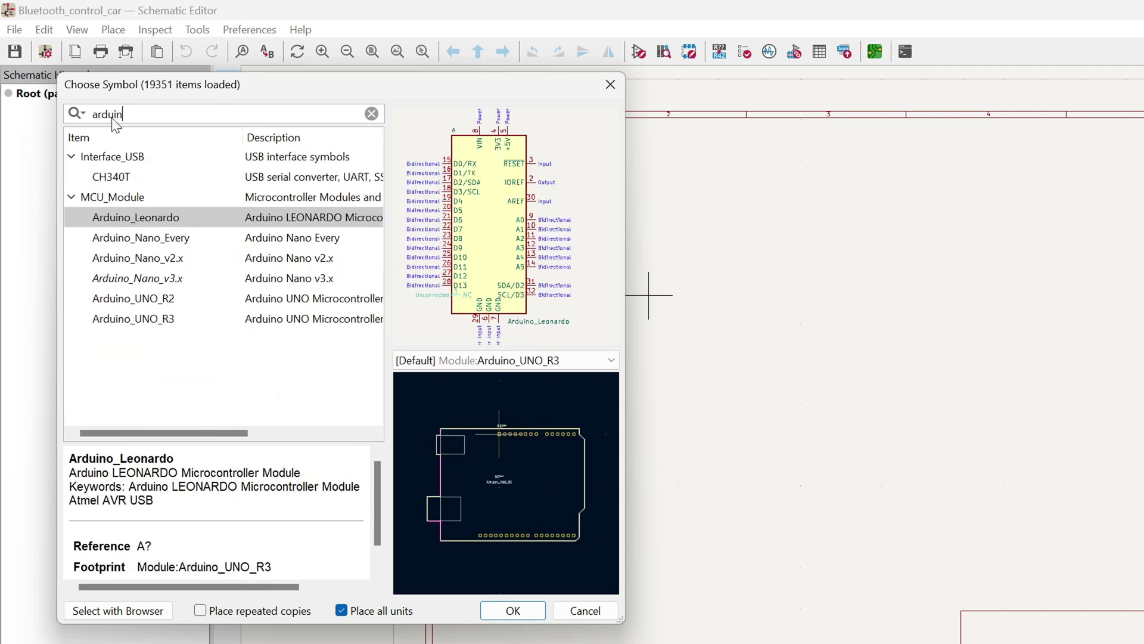
left_click(173, 278)
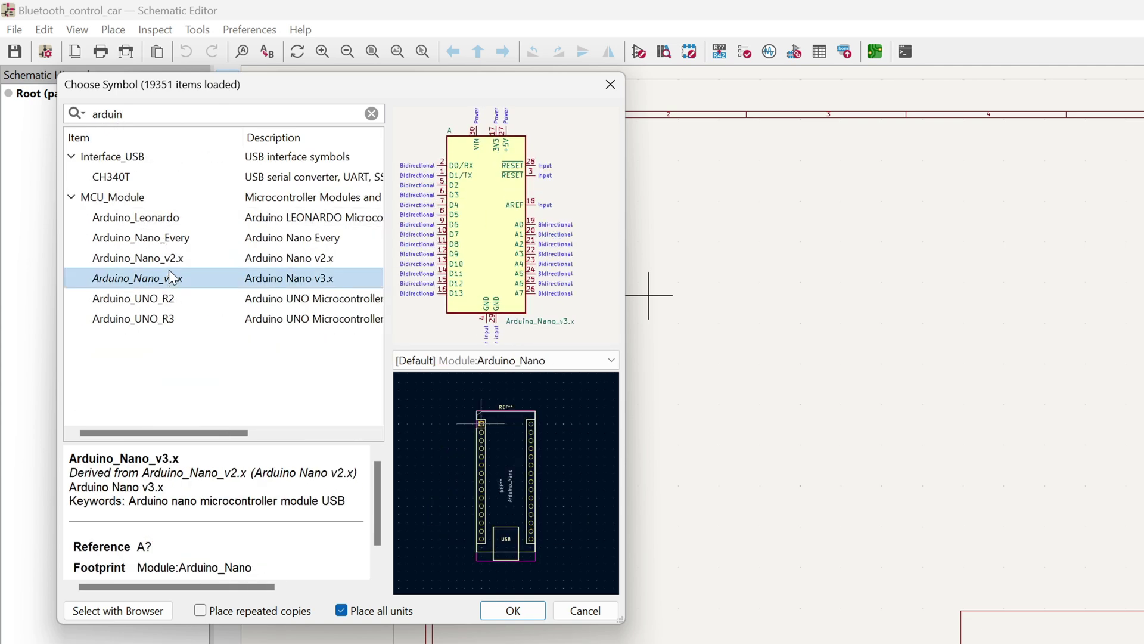
left_click(172, 238)
double_click(172, 238)
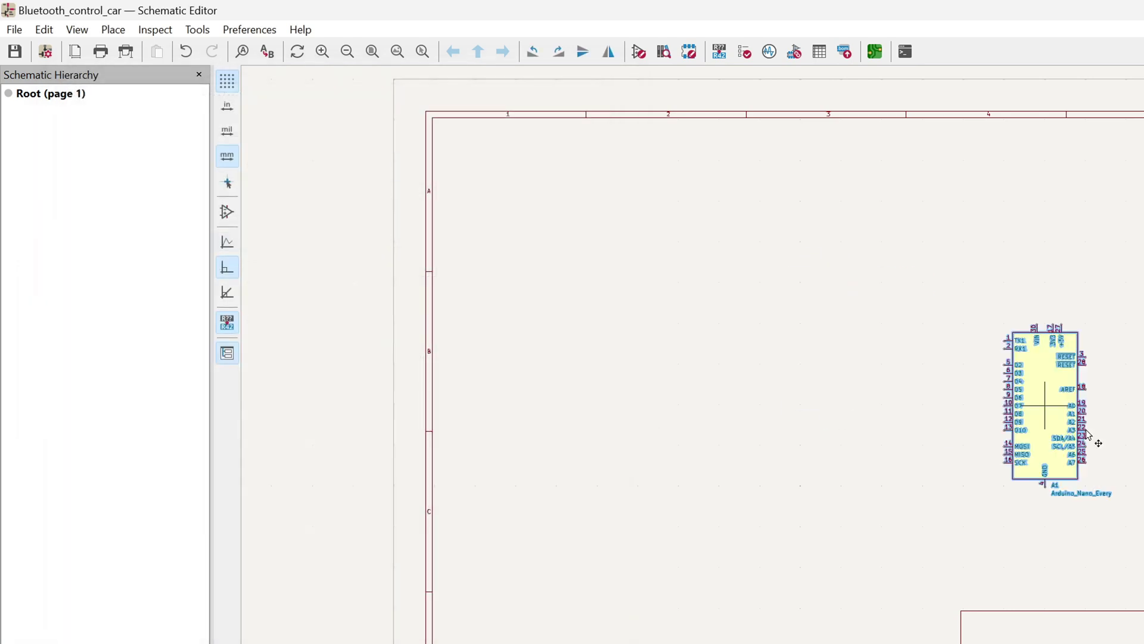
left_click(625, 317)
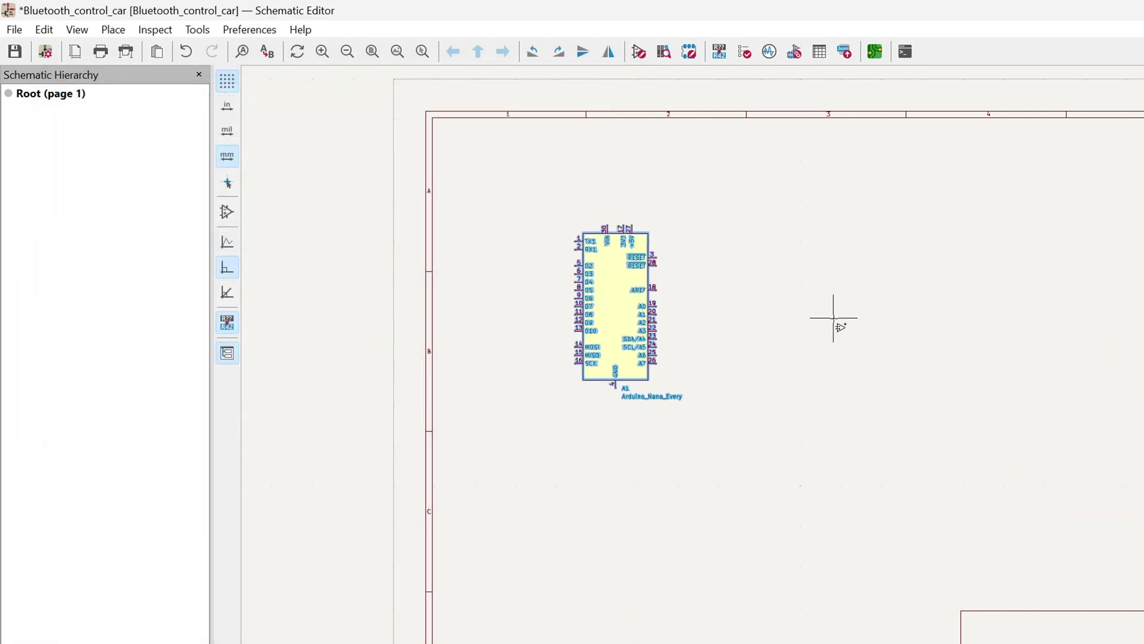
key("Escape")
scroll(652, 413, "up", 3)
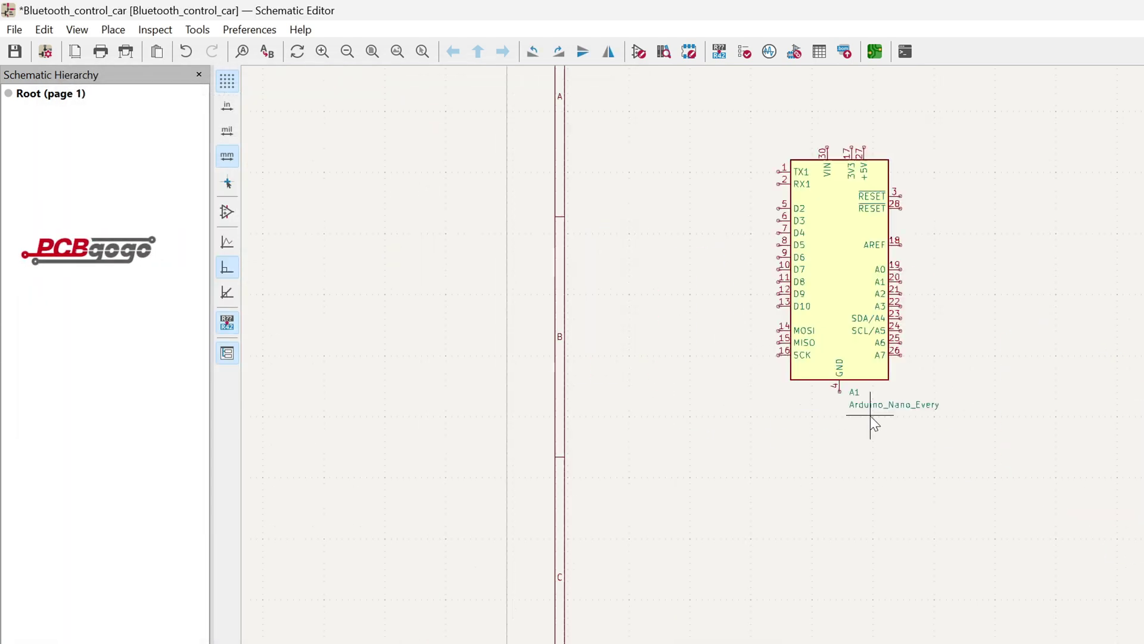
scroll(652, 413, "down", 2)
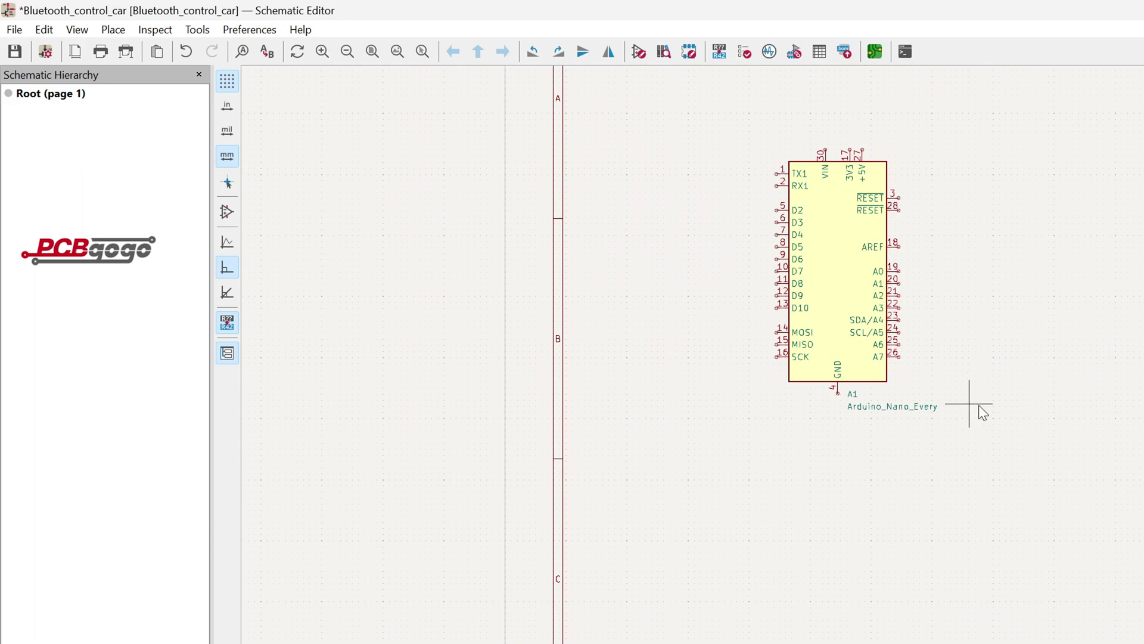
key("m")
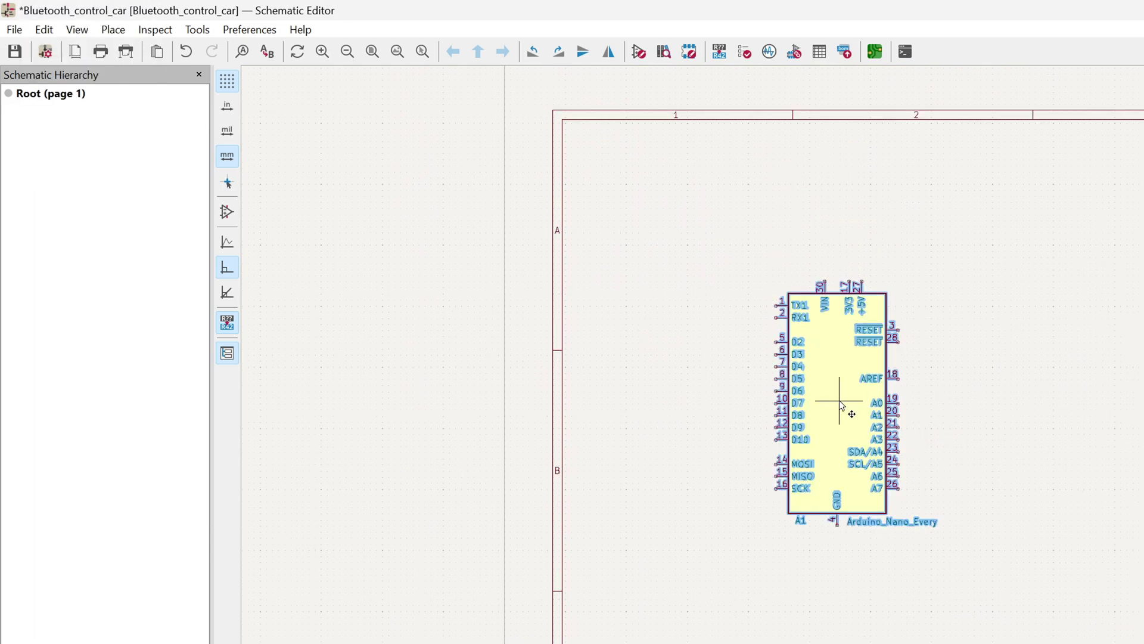
- Give symbol A1 the Module:Arduino_Nano footprint, chosen from the footprint library browser
key("e")
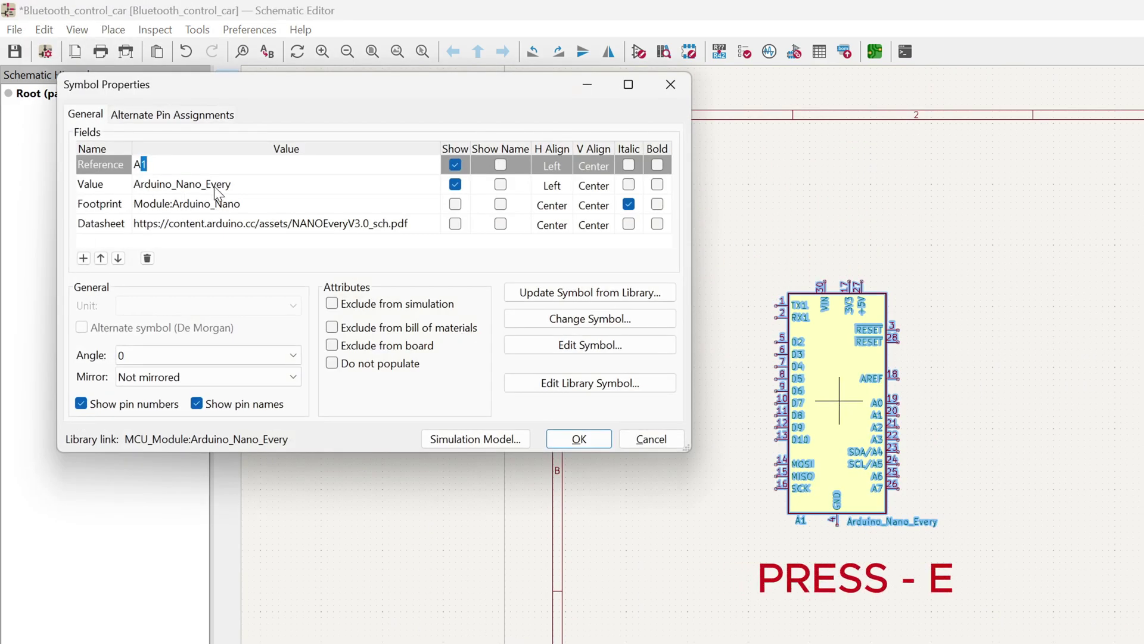
double_click(280, 214)
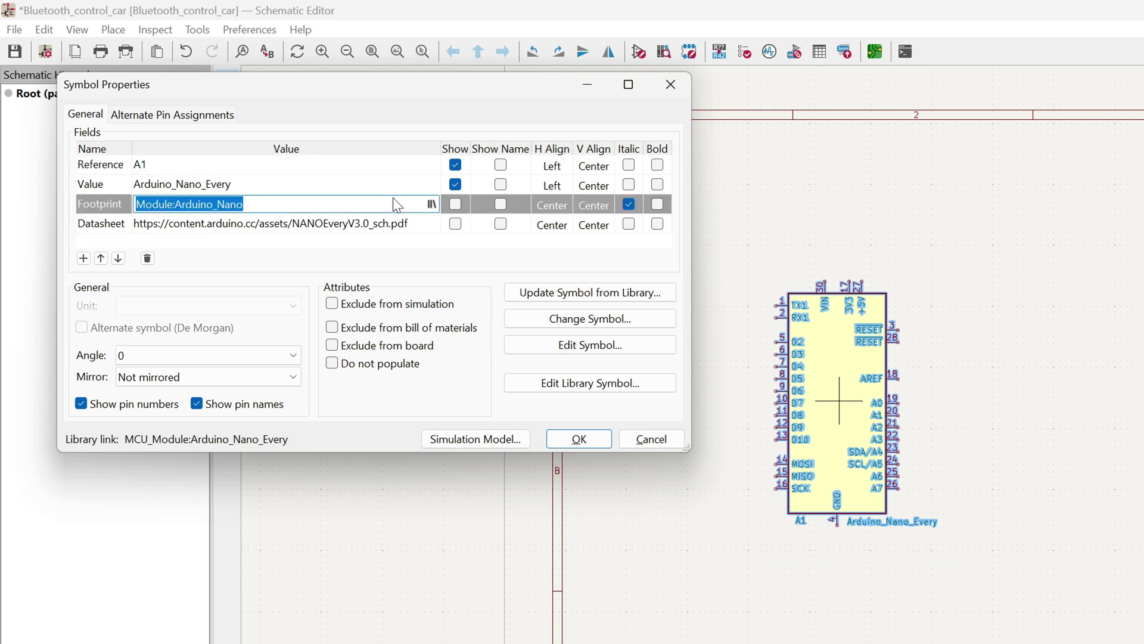
left_click(431, 203)
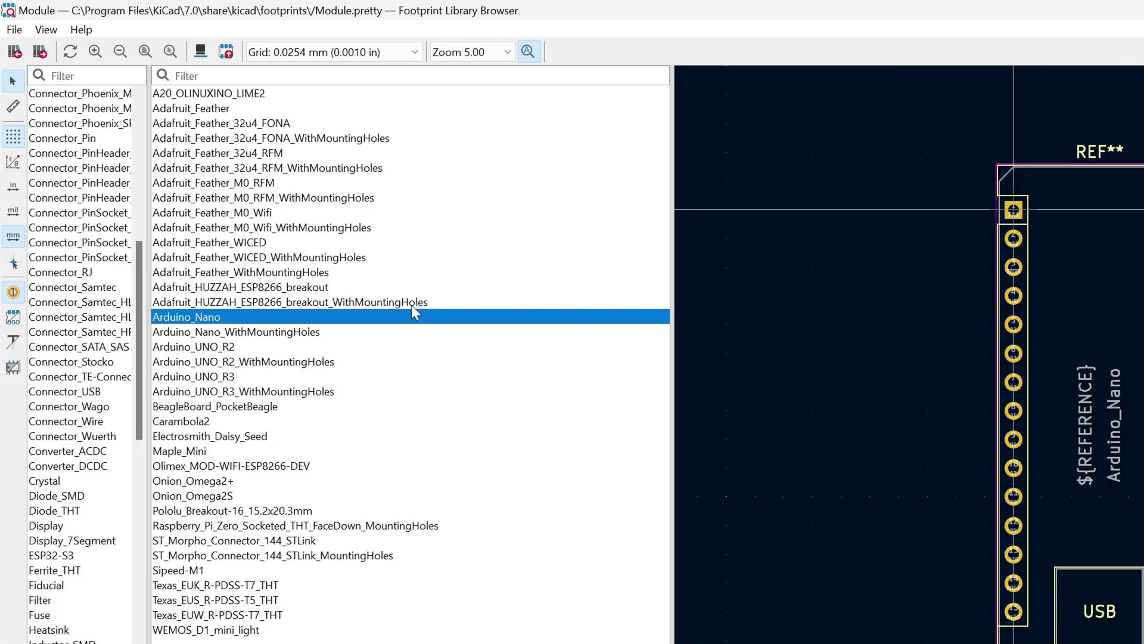
scroll(706, 344, "down", 1)
scroll(707, 344, "down", 1)
scroll(706, 345, "down", 1)
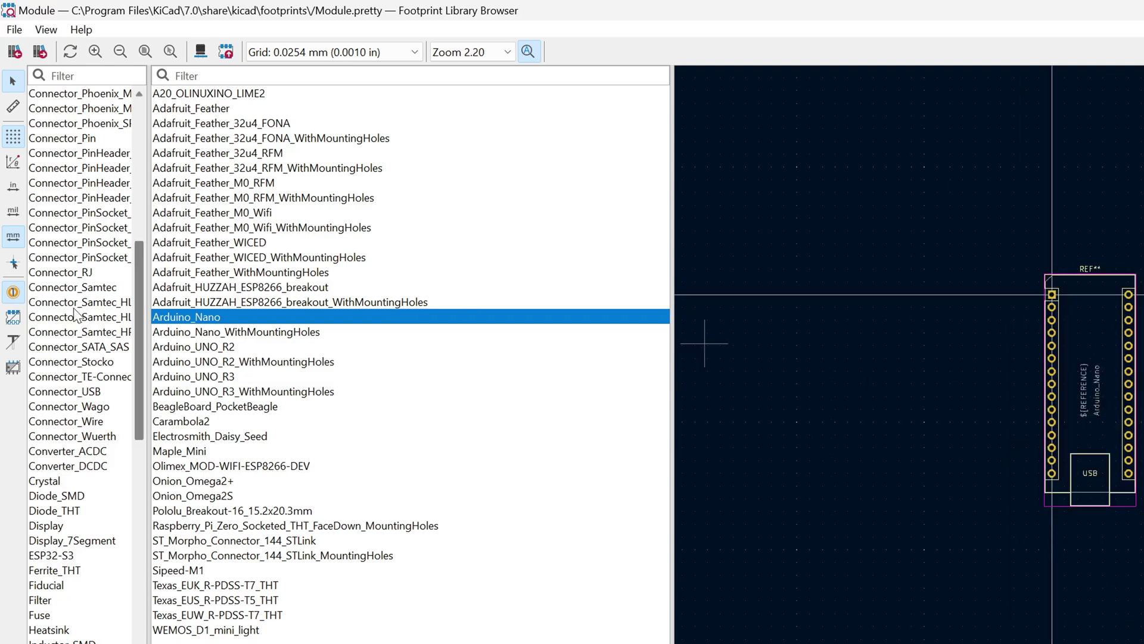
double_click(186, 316)
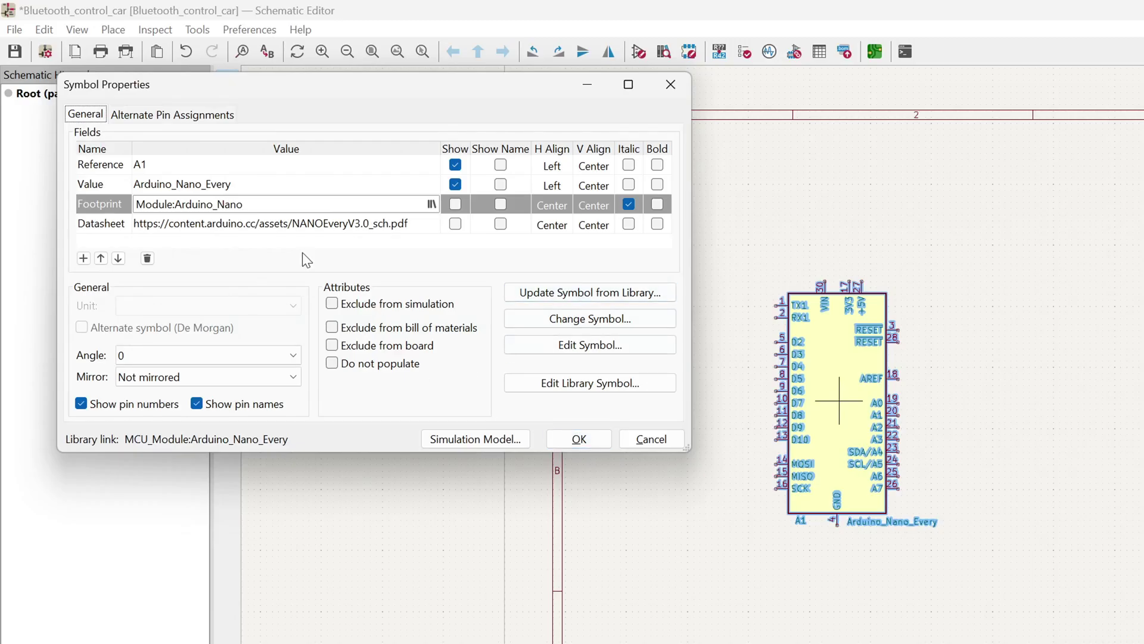
left_click(579, 438)
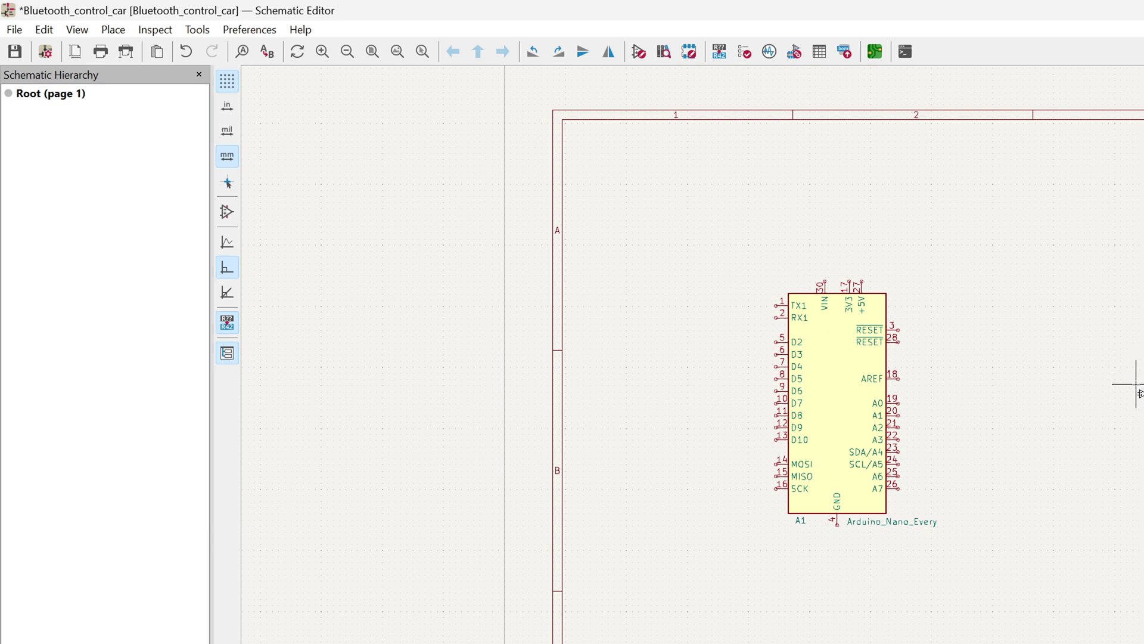
- Place the L293D driver as U1 right of the Arduino, with its value label below
key("a")
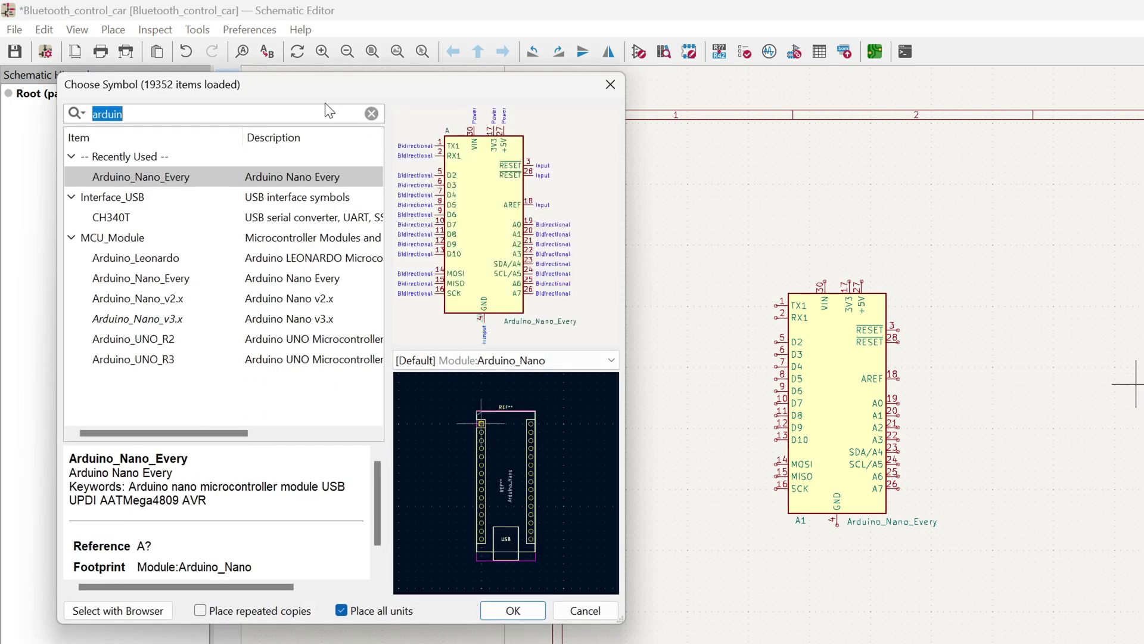
type("l2")
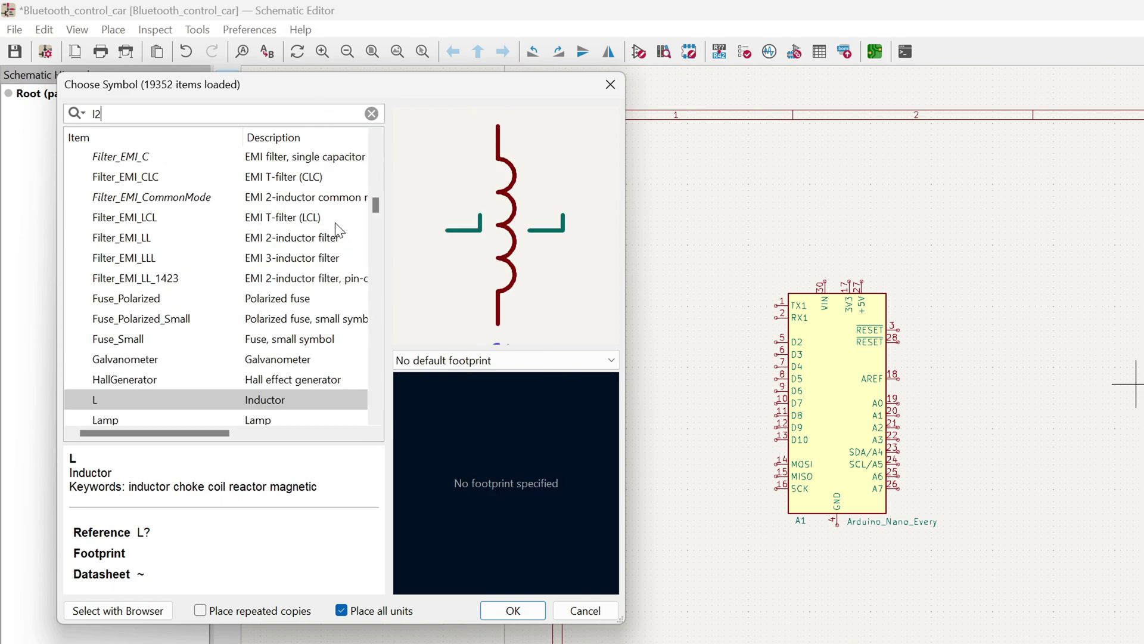
type("793")
left_click(189, 198)
double_click(188, 198)
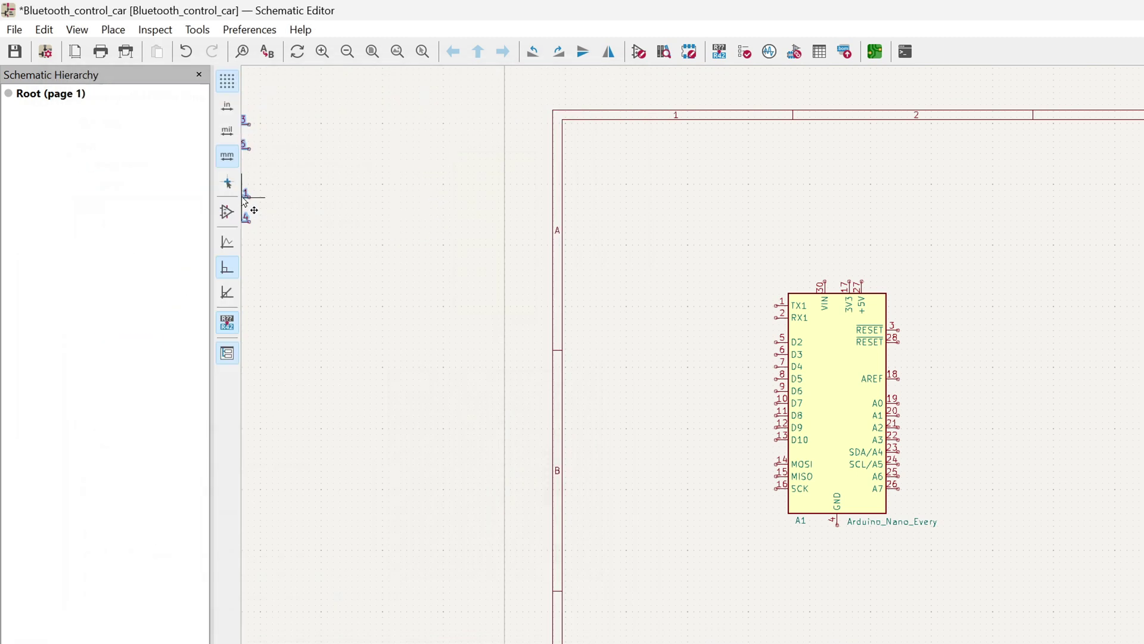
key("a")
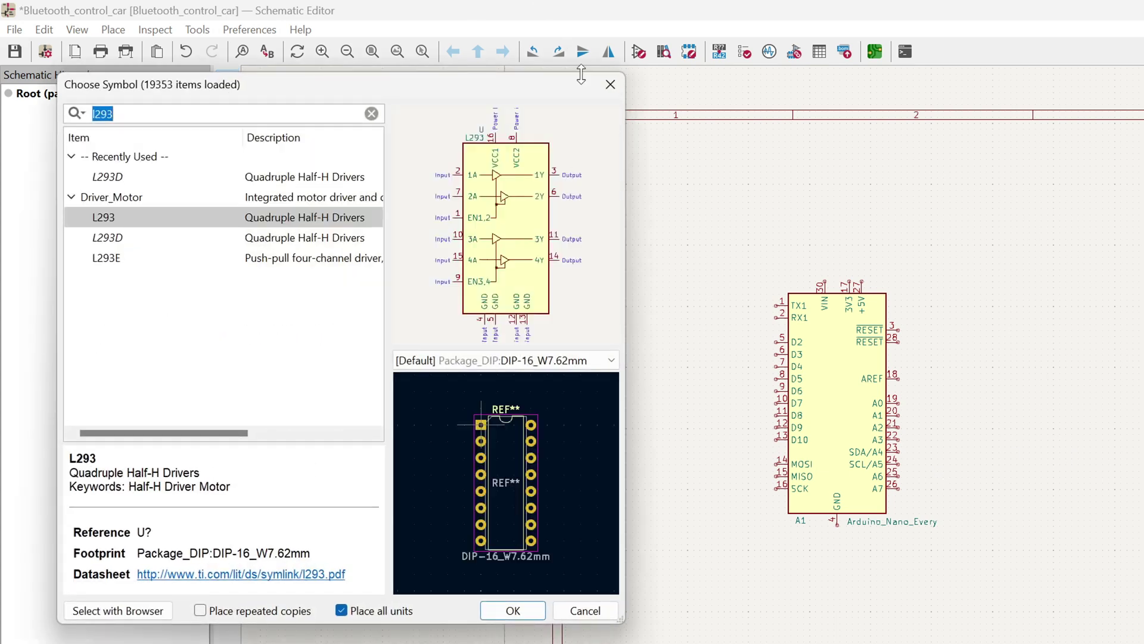
key("Return")
left_click(1039, 480)
scroll(858, 415, "down", 2)
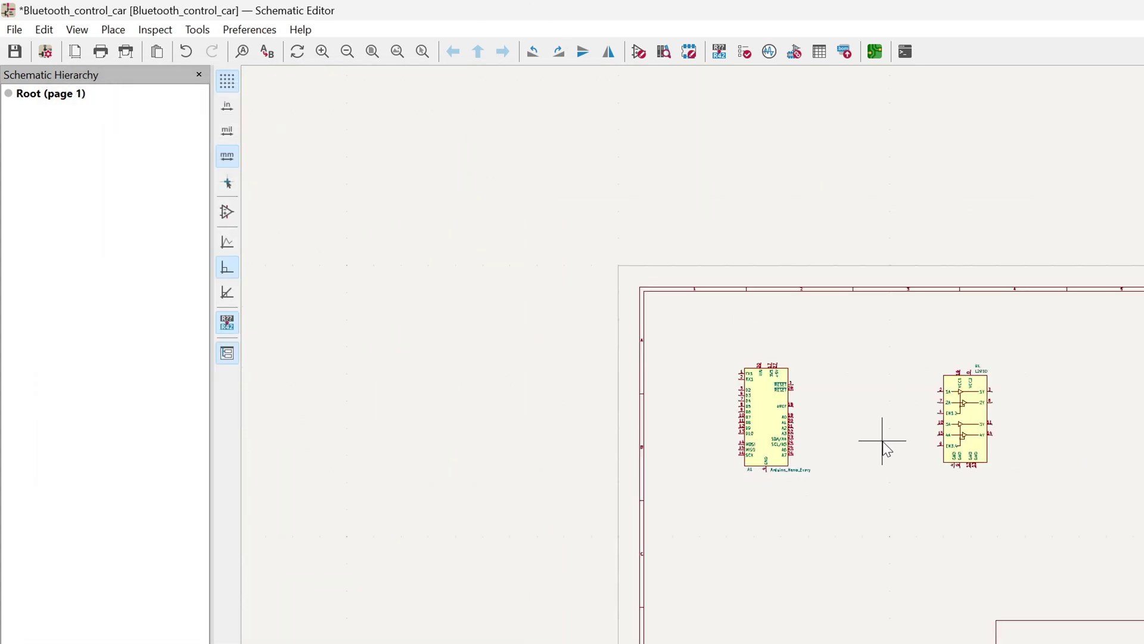
scroll(969, 414, "up", 3)
left_click_drag(925, 272, 948, 595)
scroll(1019, 590, "down", 2)
scroll(930, 568, "up", 3)
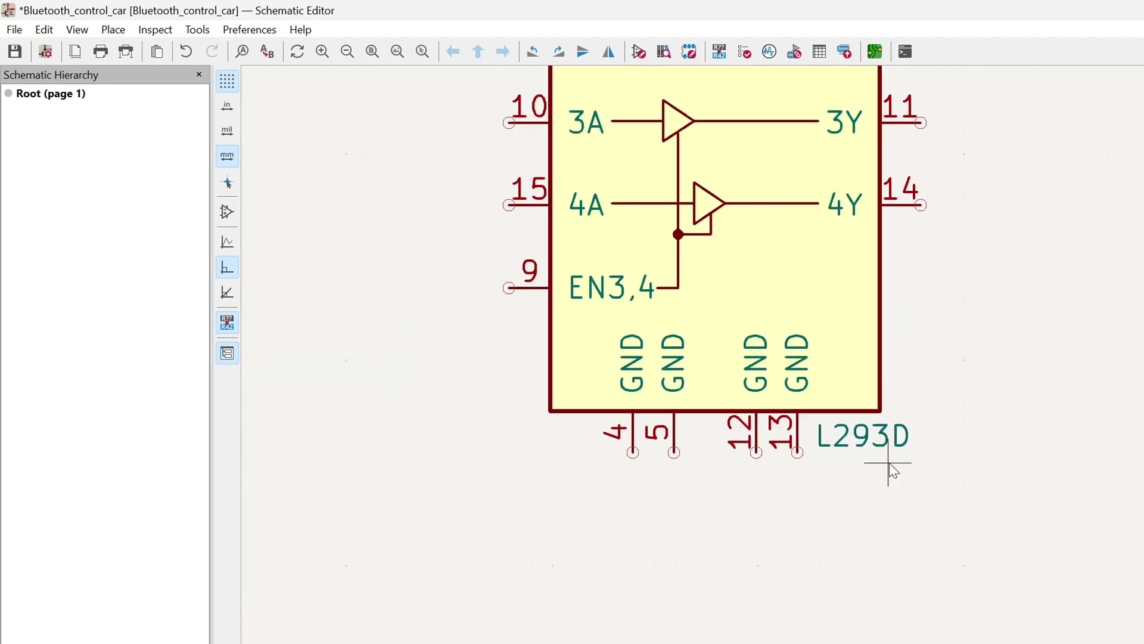
scroll(894, 456, "up", 2)
scroll(894, 421, "down", 1)
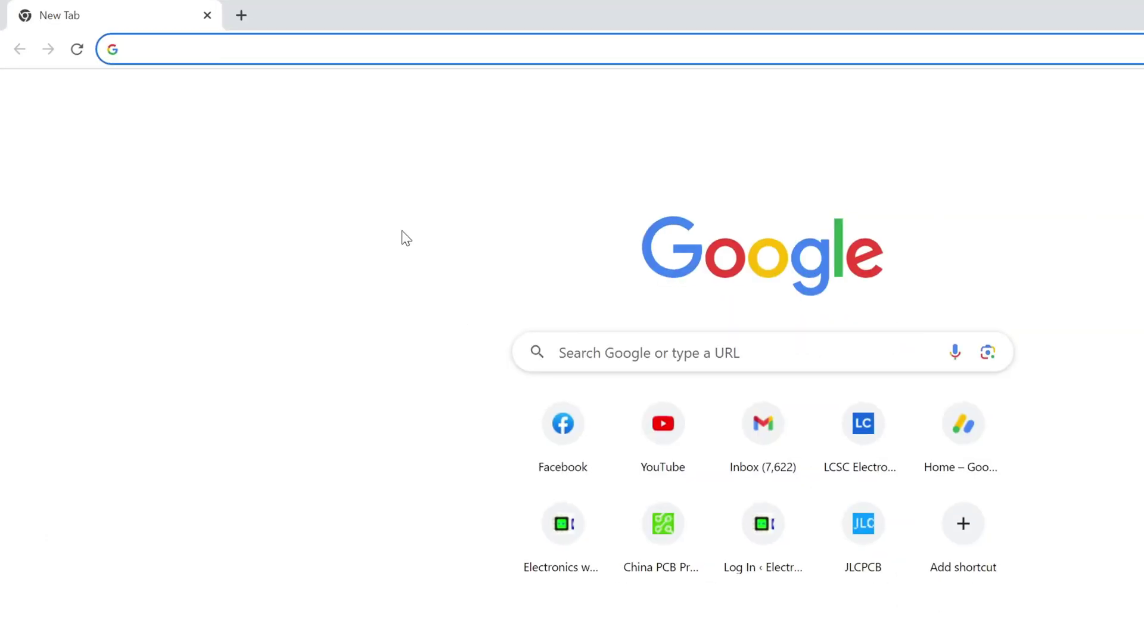
- Search 'l293 datasheet' in Chrome and open the Texas Instruments L293 datasheet PDF
left_click(348, 48)
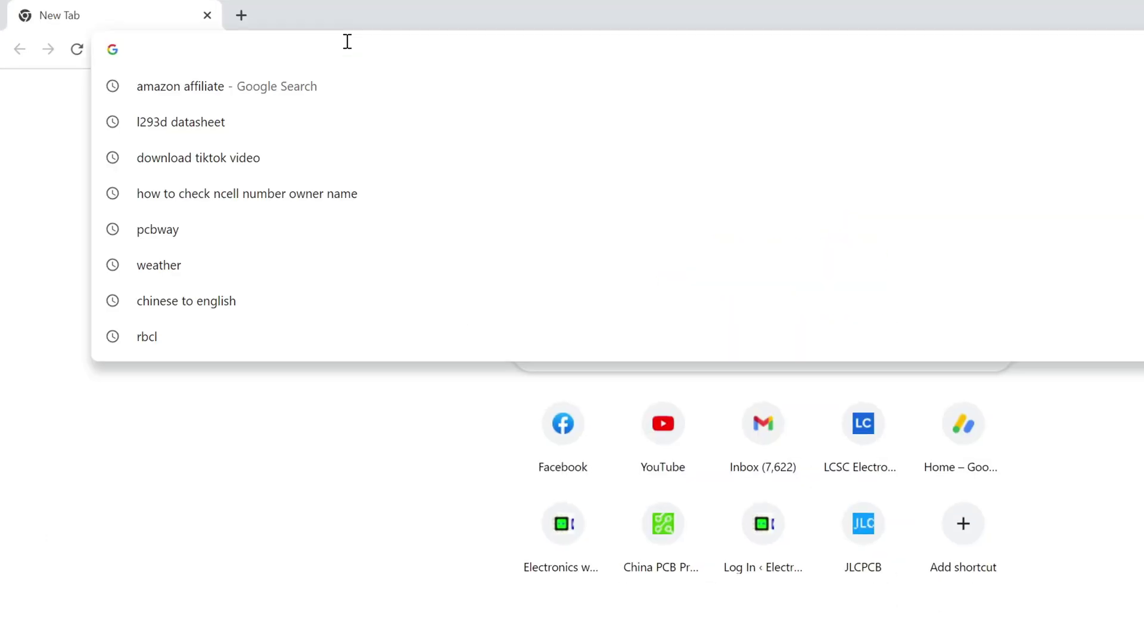
type("l293 dT")
key("BackSpace")
key("Caps_Lock")
type("atashe")
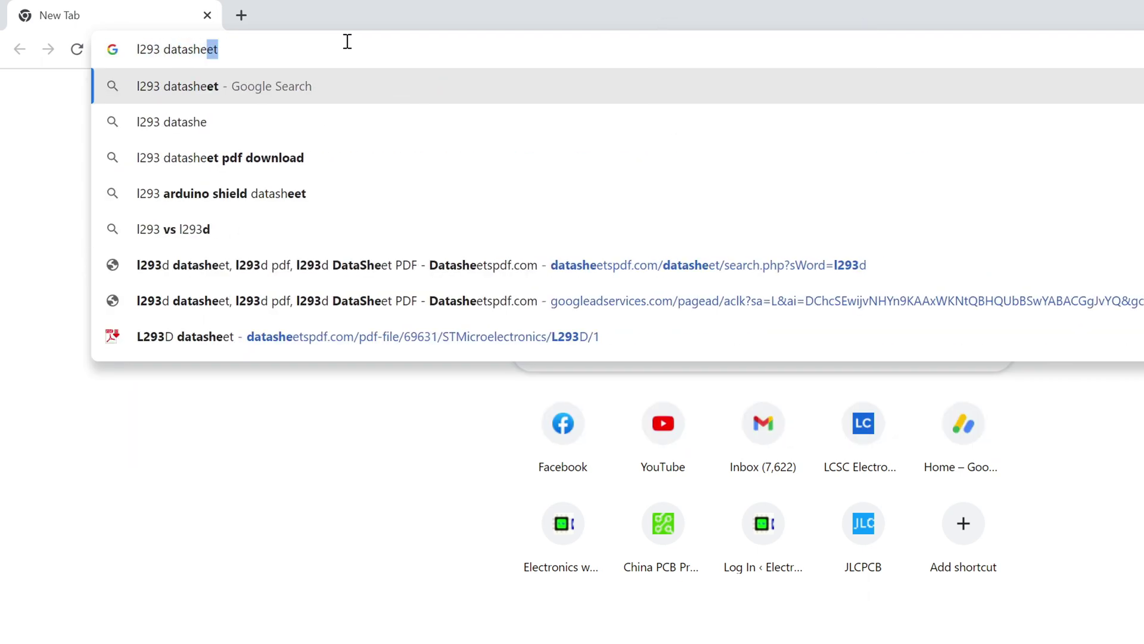
type("et")
key("Return")
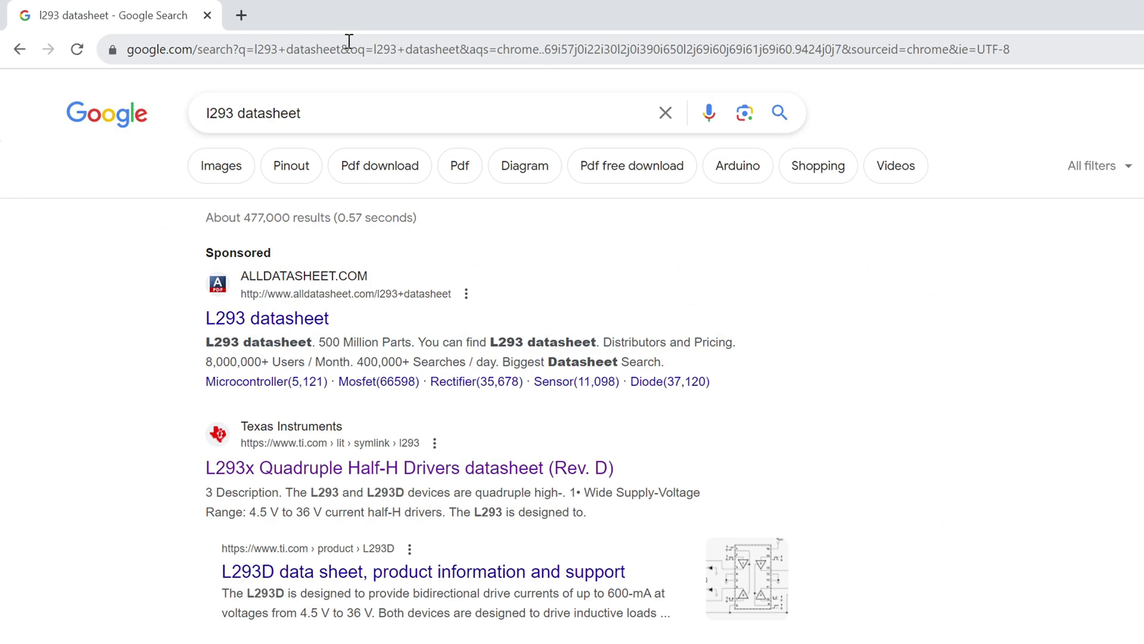
left_click(397, 470)
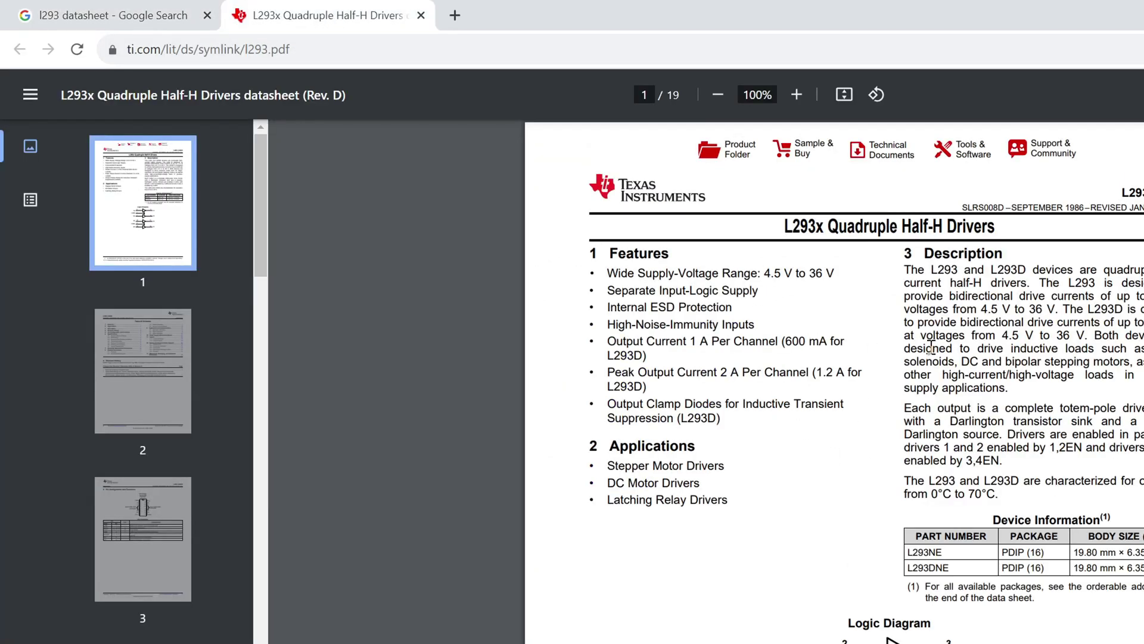
- Page through the L293x datasheet's pinout, layout and motor-control example pages
key("Down")
key("Down")
key("Down")
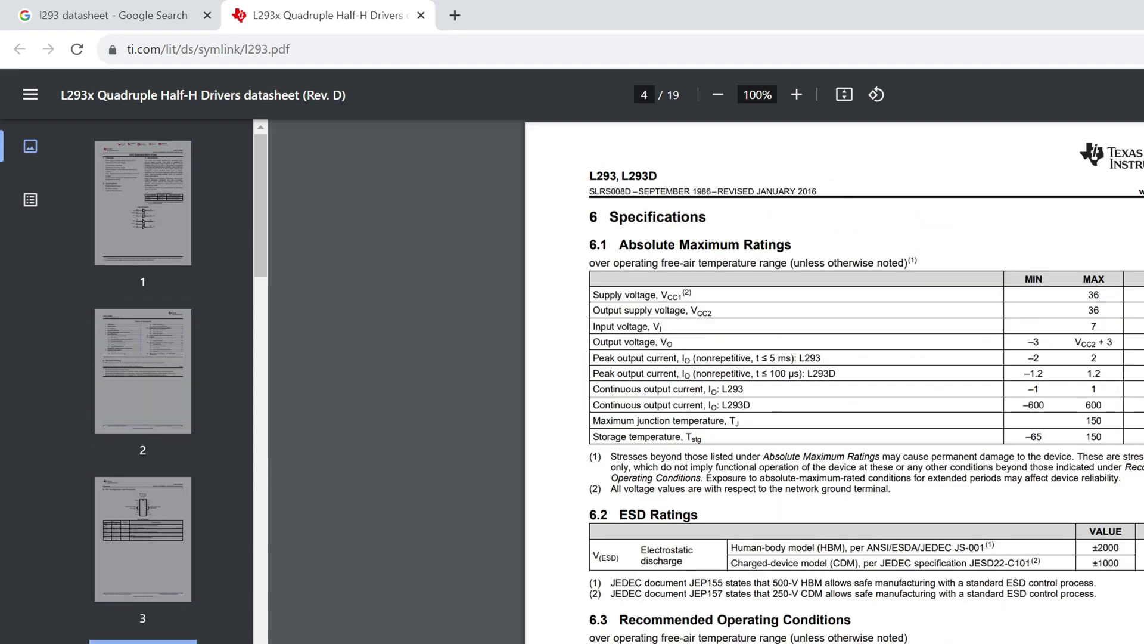
key("Down")
key("Down")
key("Down")
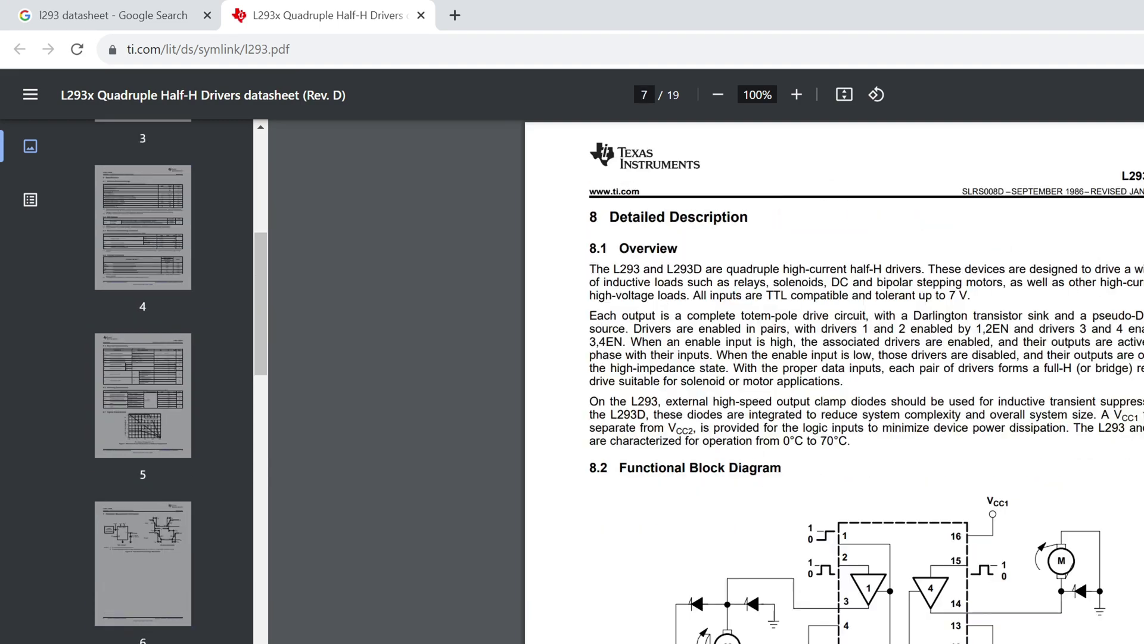
key("Down")
key("Down")
key("Down")
key("Down")
key("Down")
key("Down")
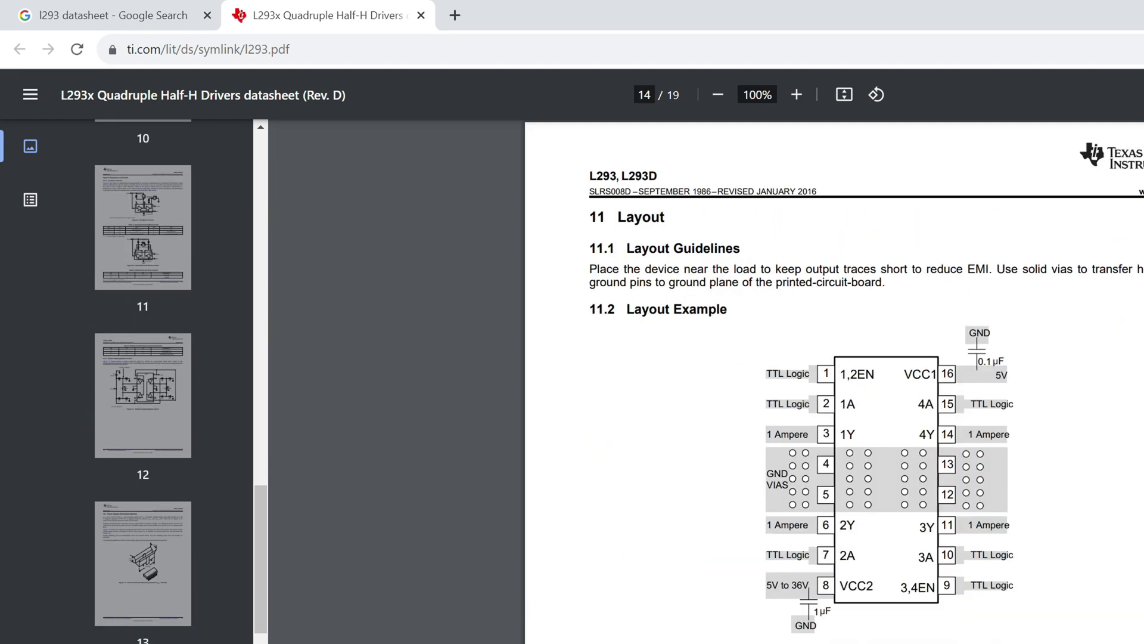
key("Down")
key("Down")
key("Up")
key("Up")
key("Up")
key("Up")
key("Up")
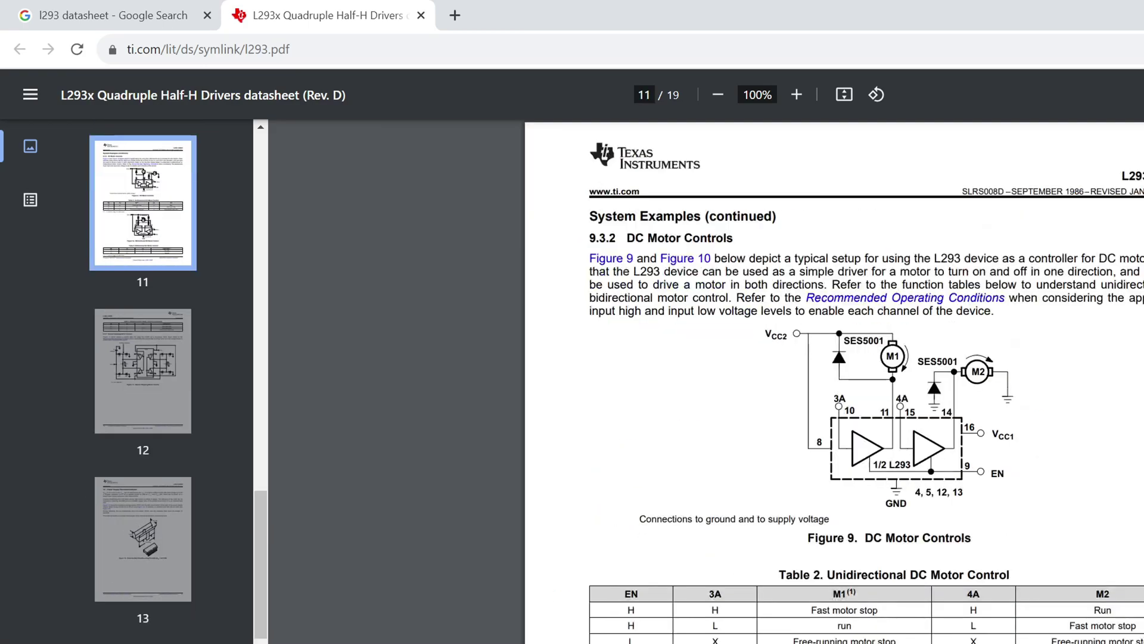
key("Up")
key("Up")
key("Up")
key("Up")
key("Up")
key("Up")
key("Up")
key("Up")
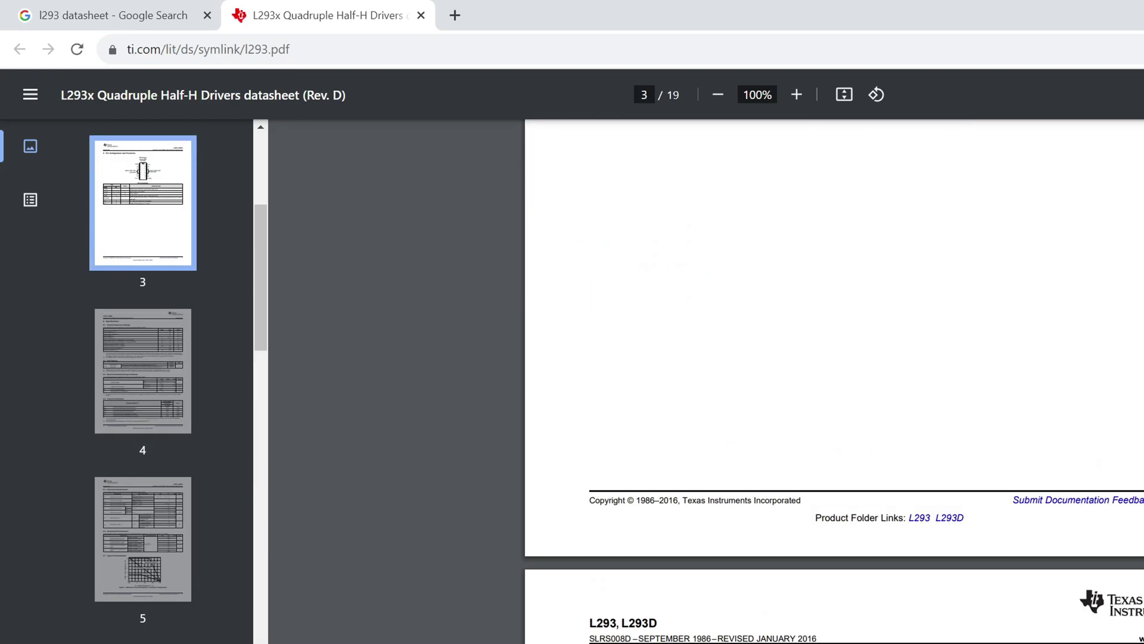
scroll(657, 435, "up", 1)
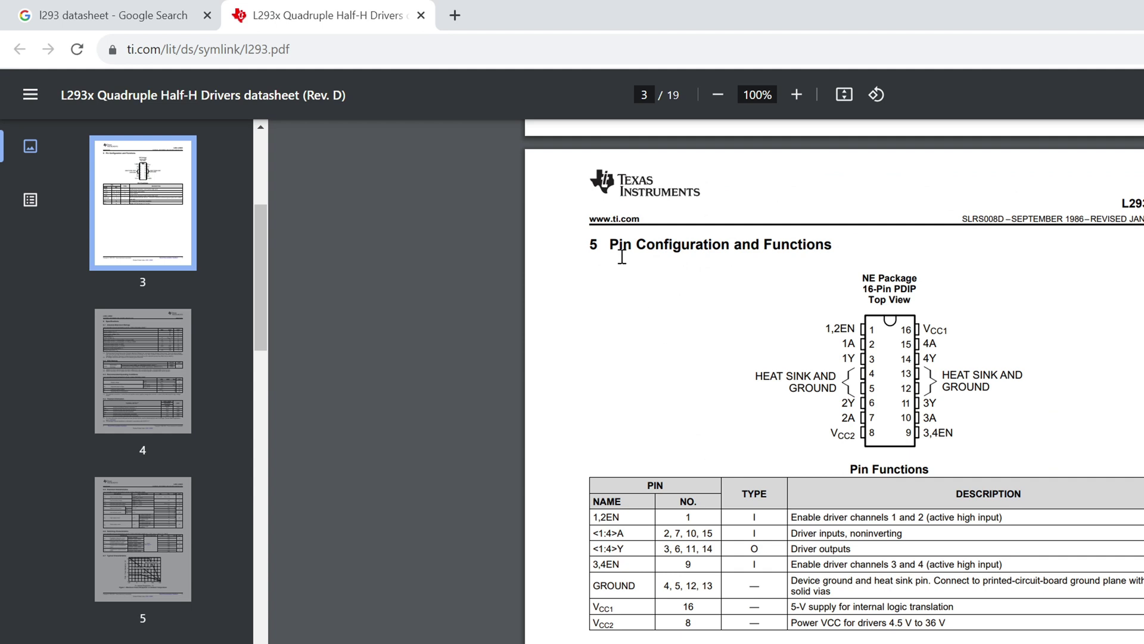
left_click_drag(609, 245, 837, 254)
left_click(837, 255)
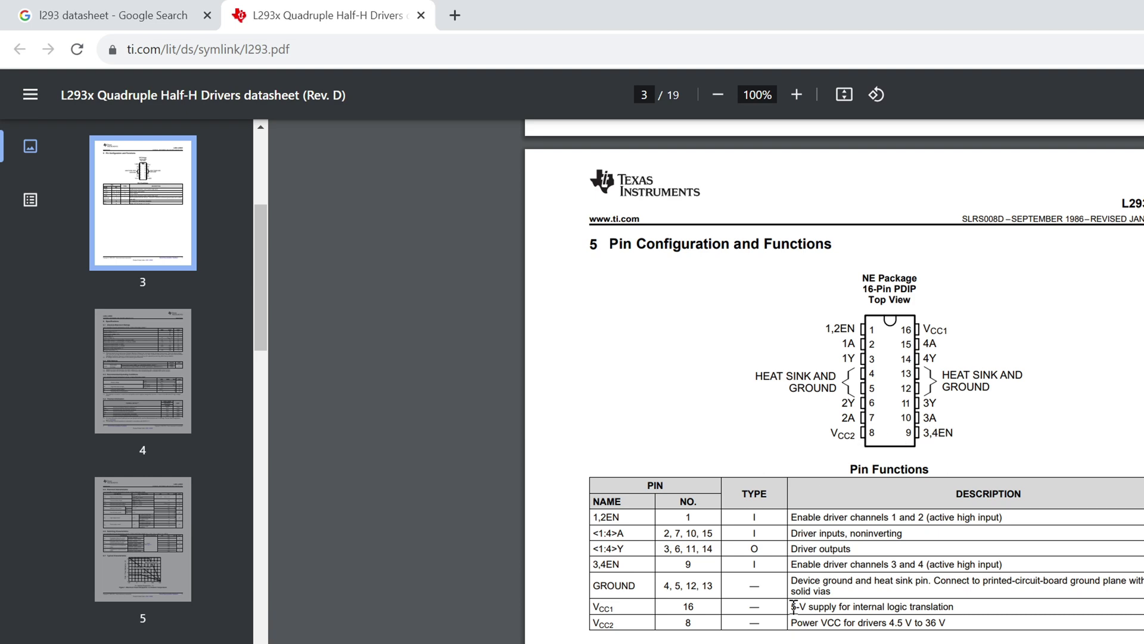
left_click_drag(792, 606, 883, 610)
left_click(962, 613)
left_click_drag(795, 622, 947, 624)
left_click(952, 631)
- Attach a +5V power symbol to U1 pin 16 (VCC1)
key("alt+Tab")
scroll(821, 463, "down", 2)
scroll(871, 420, "up", 4)
scroll(871, 420, "down", 1)
key("a")
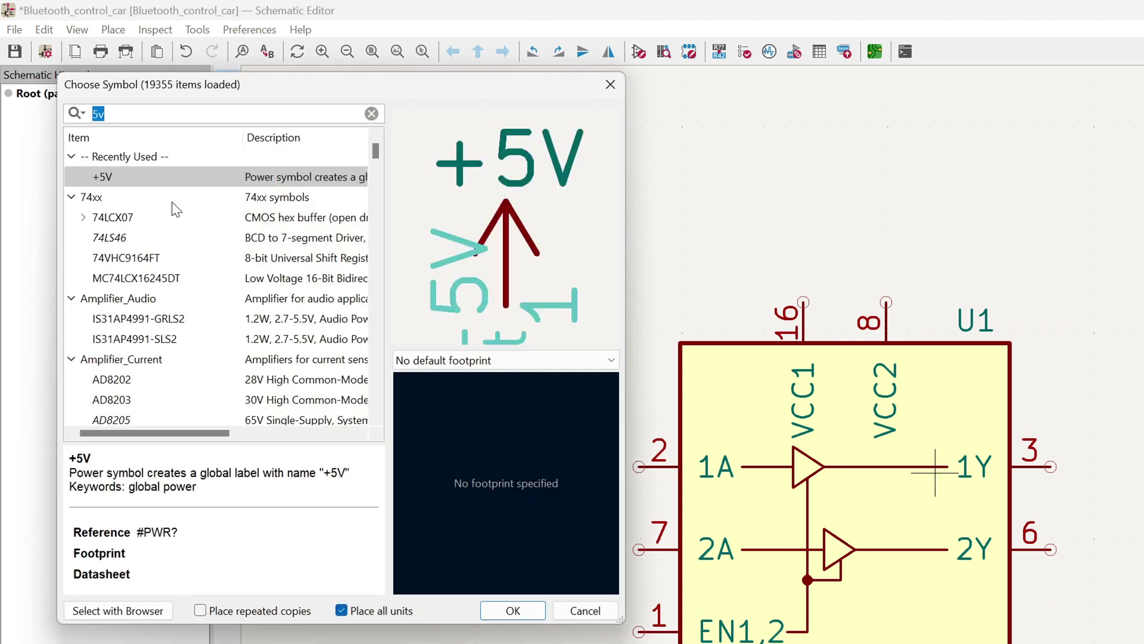
double_click(141, 176)
left_click(854, 299)
scroll(921, 447, "up", 2)
scroll(921, 447, "down", 2)
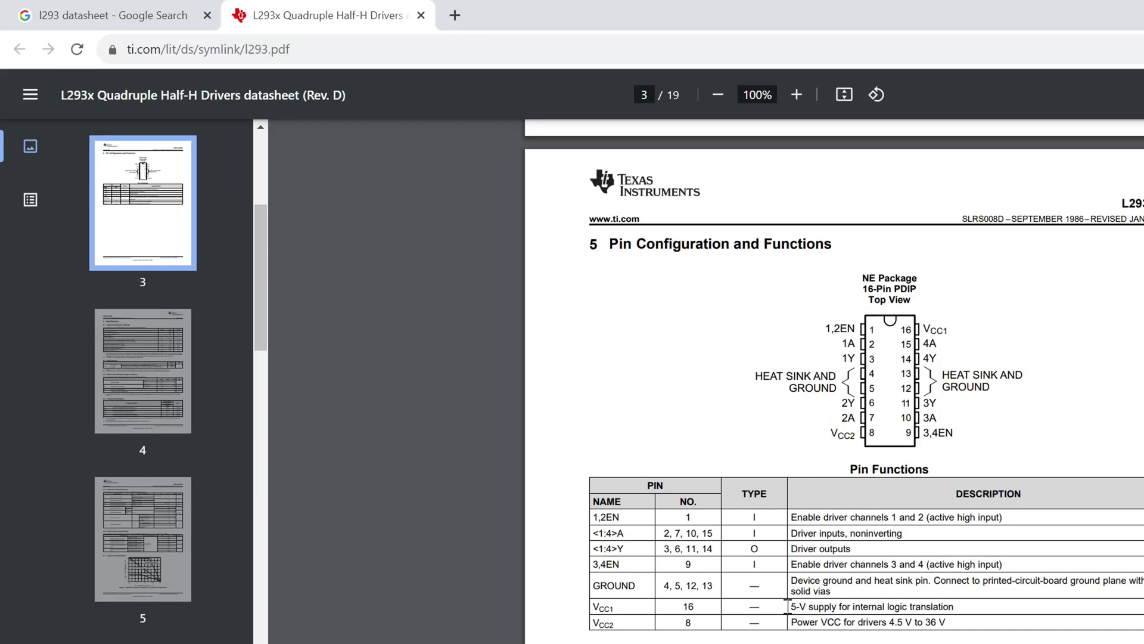
- Review the VCC1 and VCC2 supply descriptions in the L293x datasheet
left_click_drag(789, 606, 955, 607)
left_click(620, 632)
left_click_drag(793, 622, 946, 622)
left_click(935, 631)
left_click_drag(793, 623, 946, 622)
left_click(800, 617)
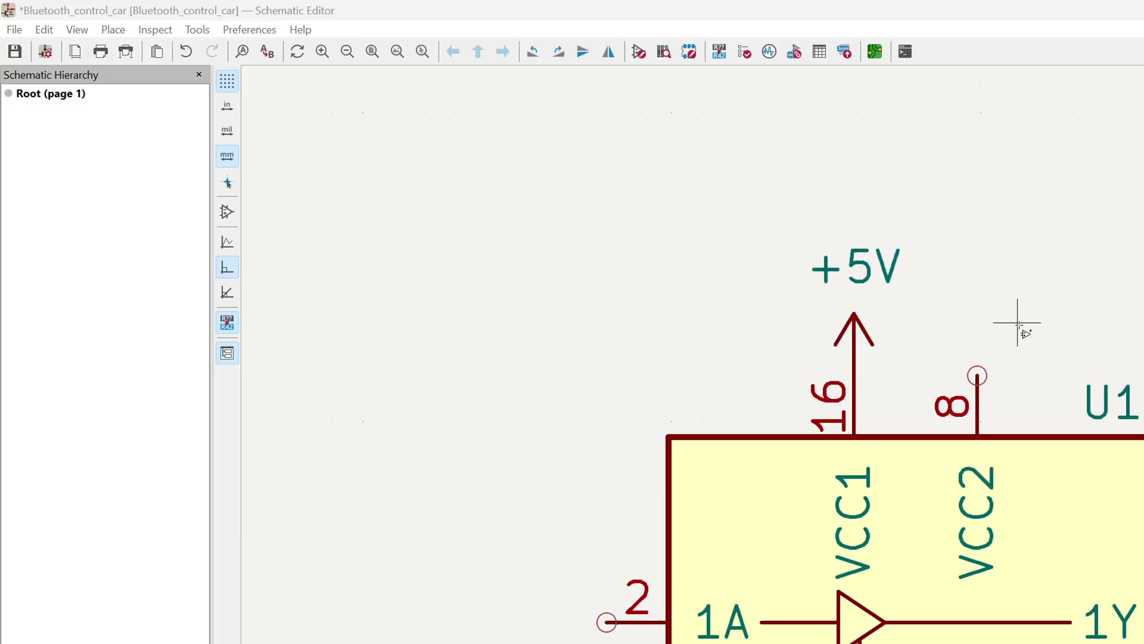
type("a12v")
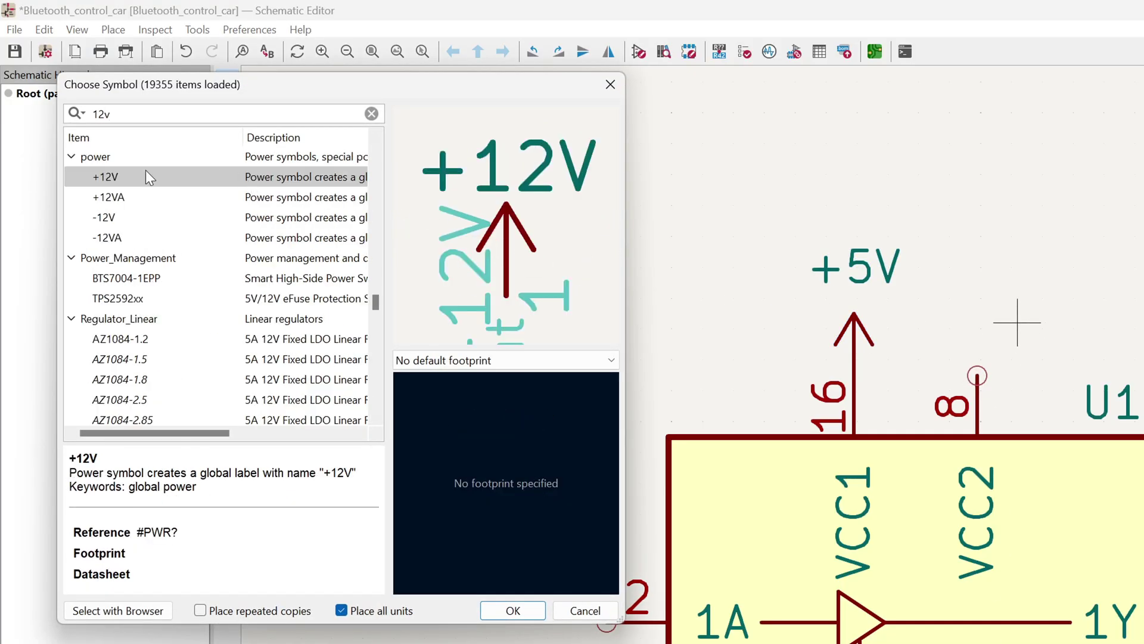
- Attach a +12V power symbol to U1 pin 8 (VCC2)
double_click(146, 170)
left_click(976, 376)
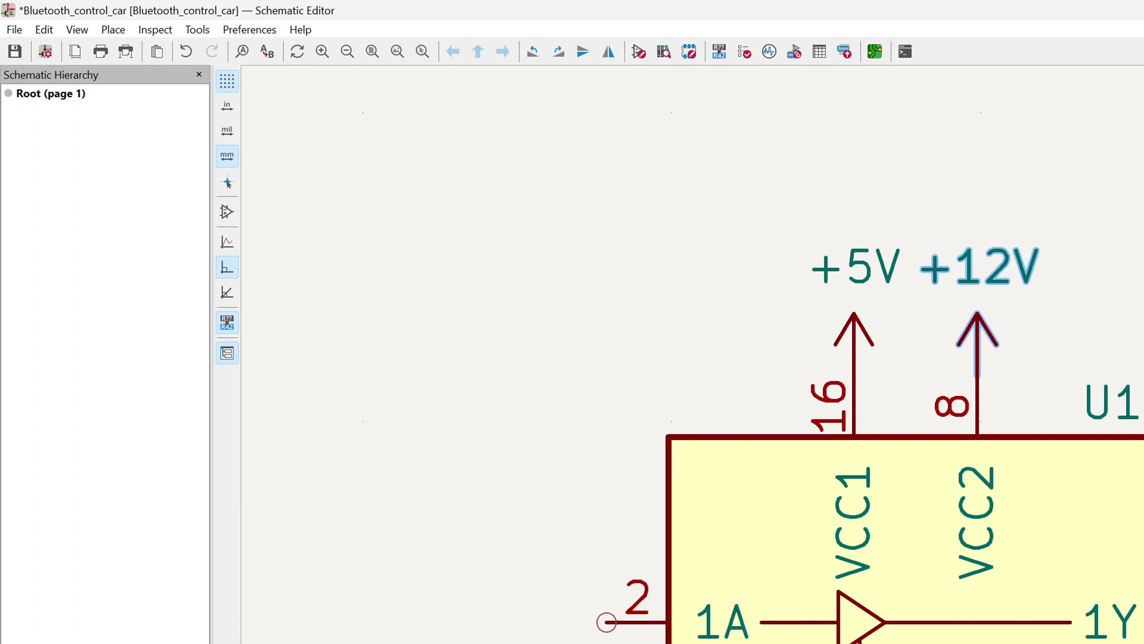
key("Escape")
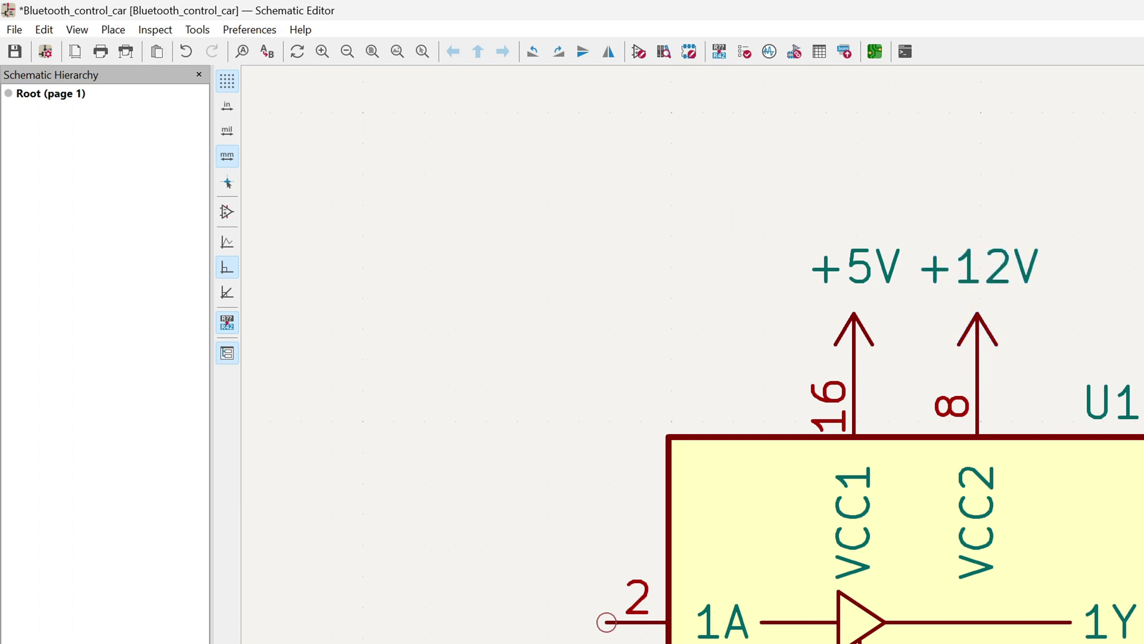
scroll(895, 448, "down", 3)
scroll(894, 448, "up", 2)
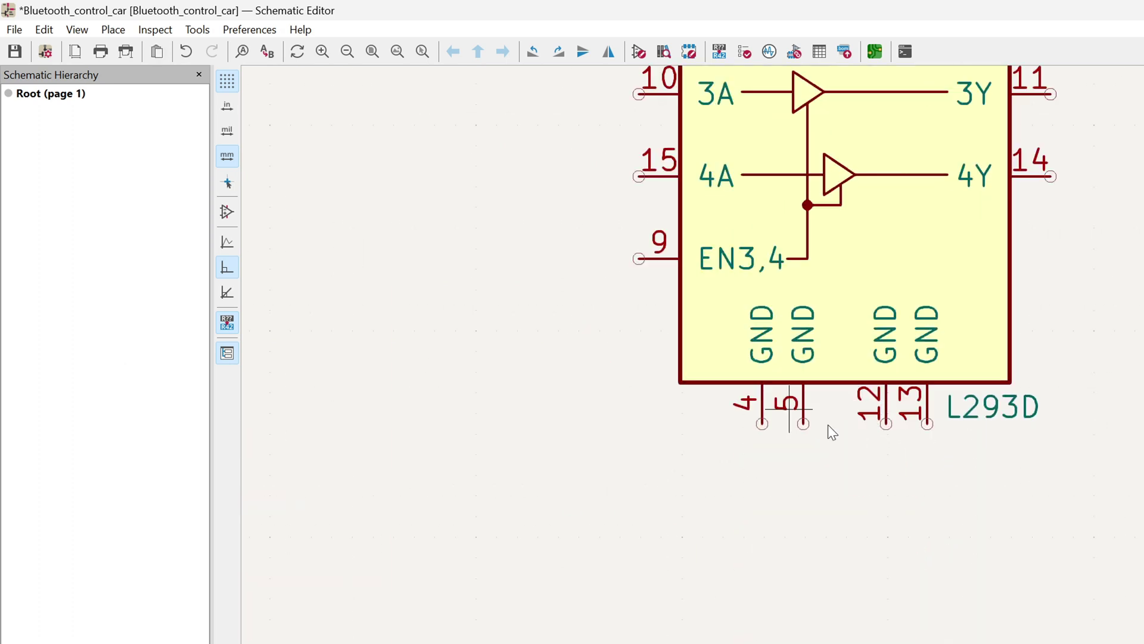
scroll(871, 447, "down", 2)
type("agn")
- Attach GND power symbols to L293D pins 4, 5, 12 and 13
key("Return")
left_click(871, 465)
scroll(872, 465, "up", 3)
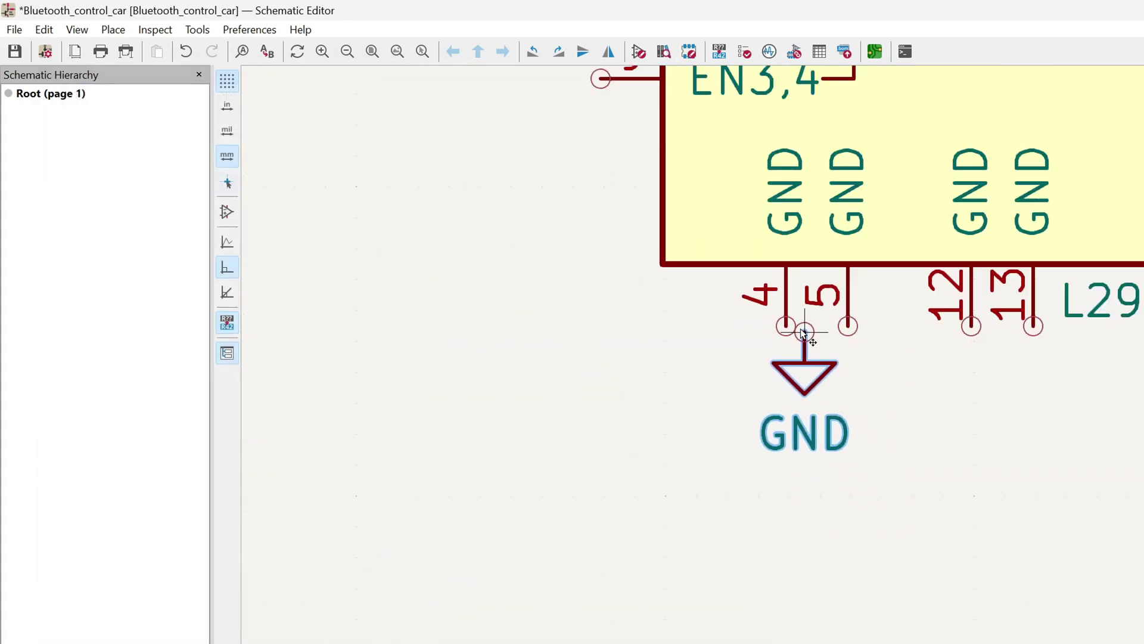
key("Insert")
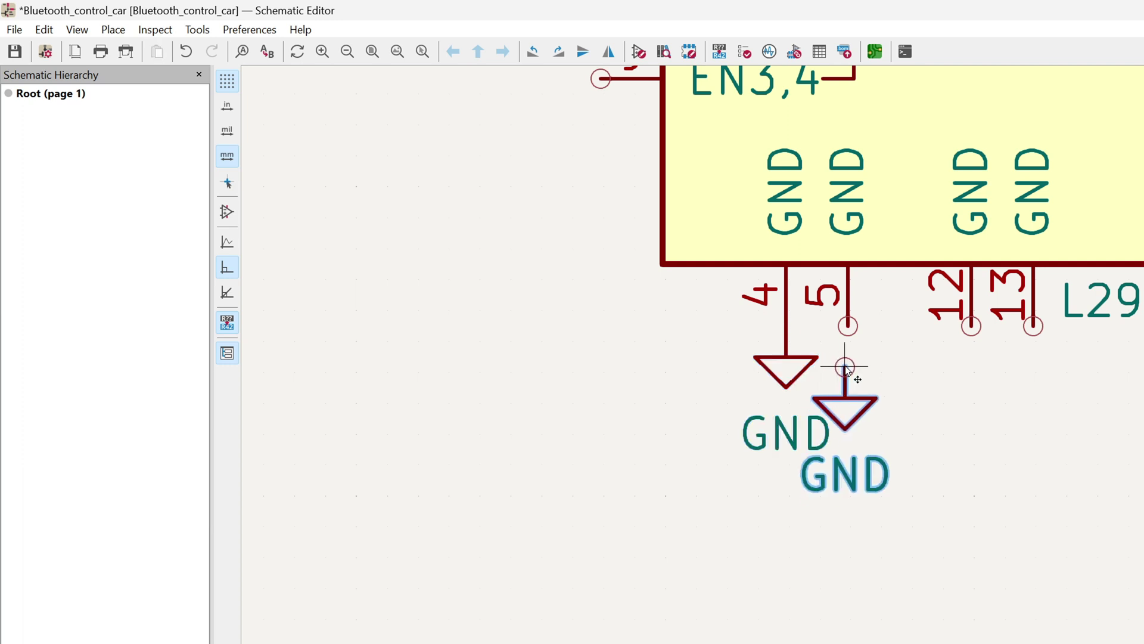
left_click(848, 330)
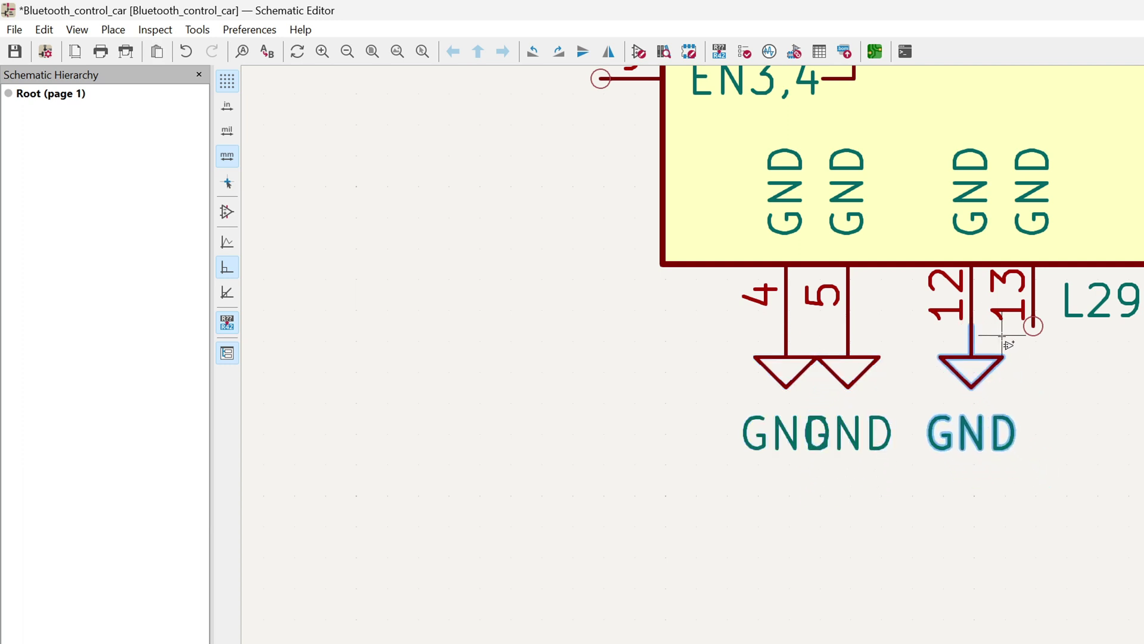
left_click(970, 330)
left_click(1034, 330)
key("Escape")
scroll(1077, 431, "down", 3)
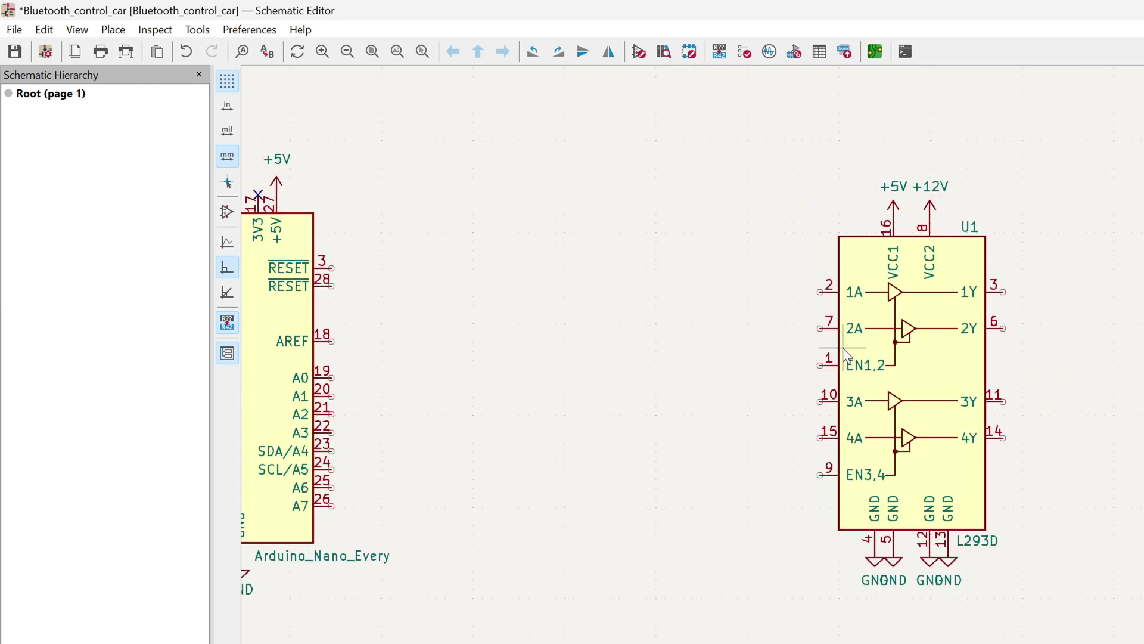
- Check the datasheet's enable description, then place a rotated +5V symbol on EN1,2 pin 1
key("alt+Tab")
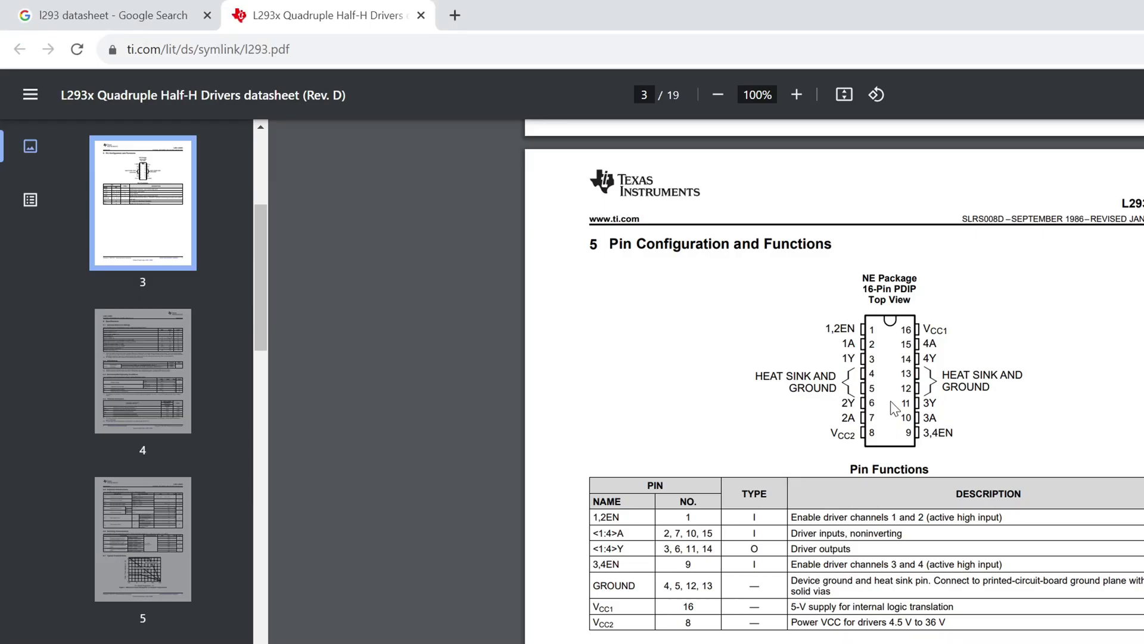
scroll(893, 408, "up", 2)
scroll(894, 408, "down", 2)
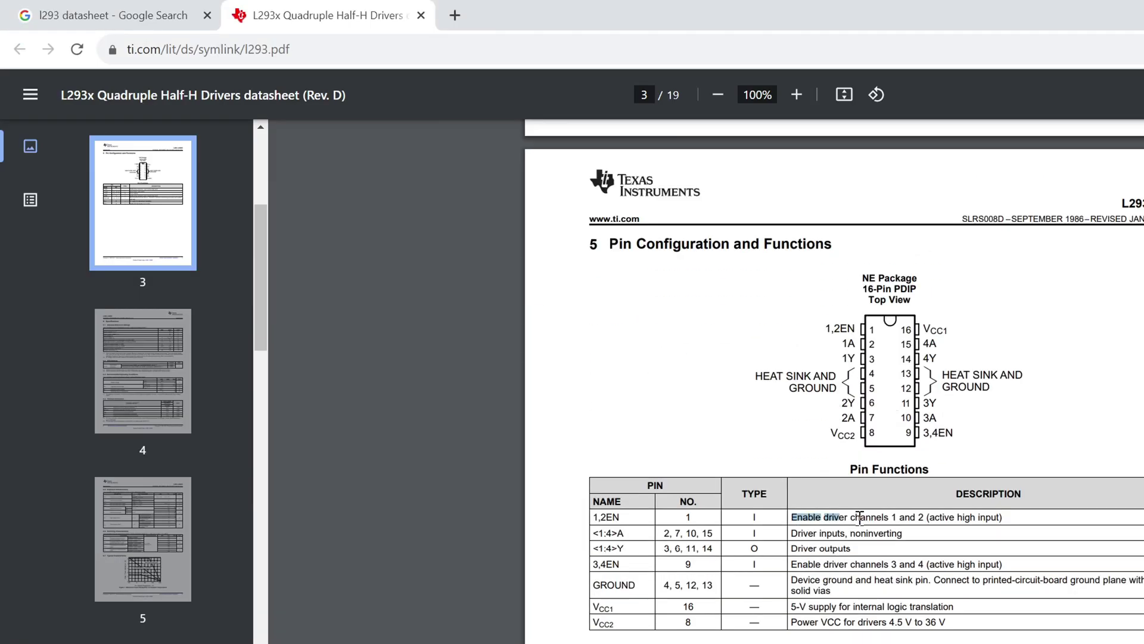
mouse_move(792, 517)
left_mouse_down()
mouse_move(1003, 519)
mouse_move(791, 517)
left_mouse_up()
scroll(791, 517, "up", 1)
key("alt+Tab")
double_click(128, 176)
scroll(791, 299, "up", 3)
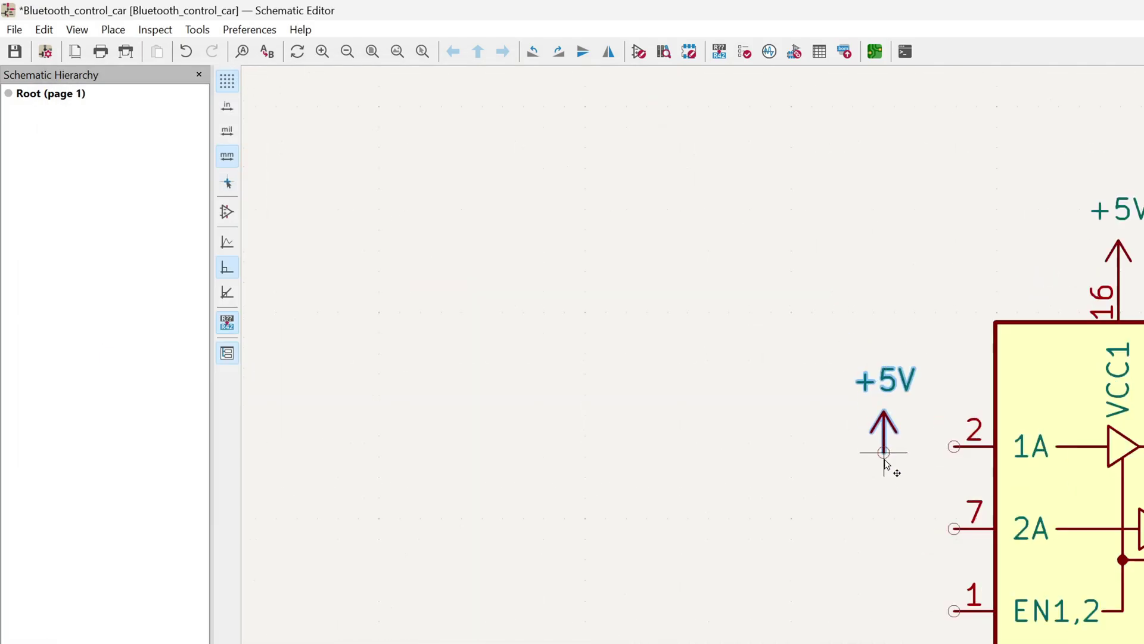
key("r")
left_click(957, 611)
scroll(956, 611, "down", 3)
scroll(894, 403, "up", 4)
scroll(995, 562, "down", 3)
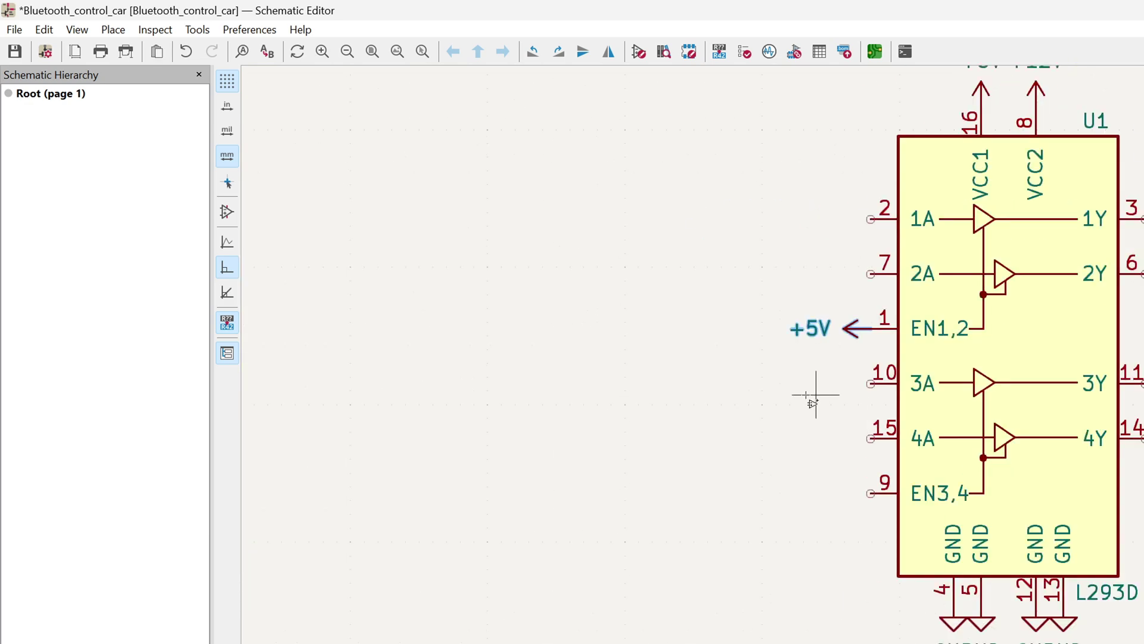
- Repeat the +5V symbol on EN3,4 pin 9 and look up the driver input pins
key("Insert")
scroll(865, 490, "up", 5)
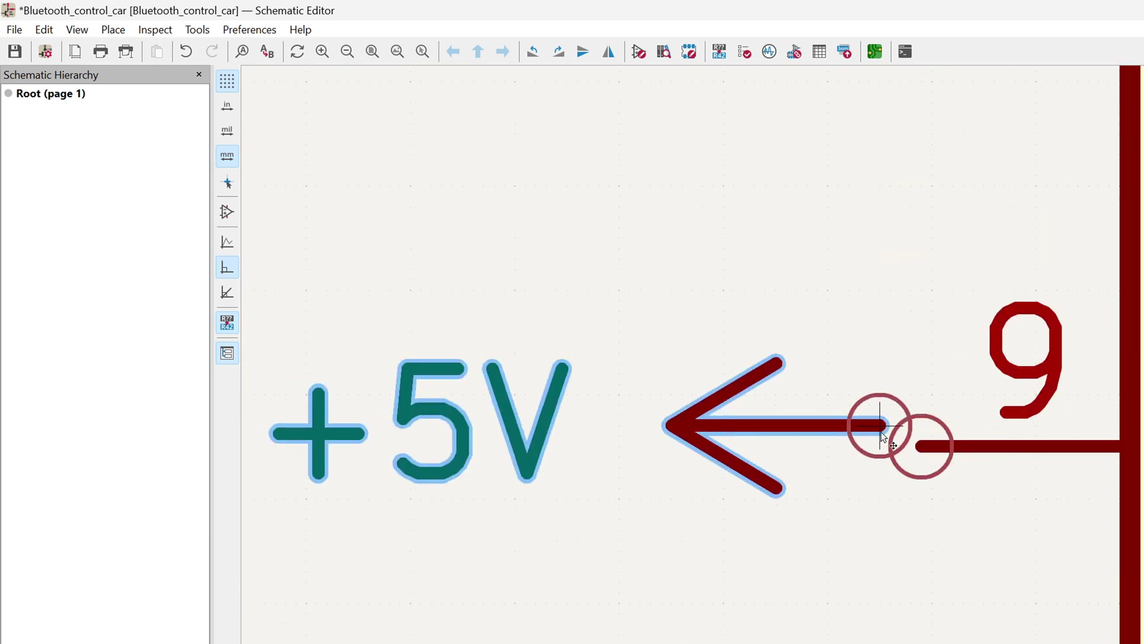
scroll(921, 447, "down", 3)
scroll(816, 414, "down", 3)
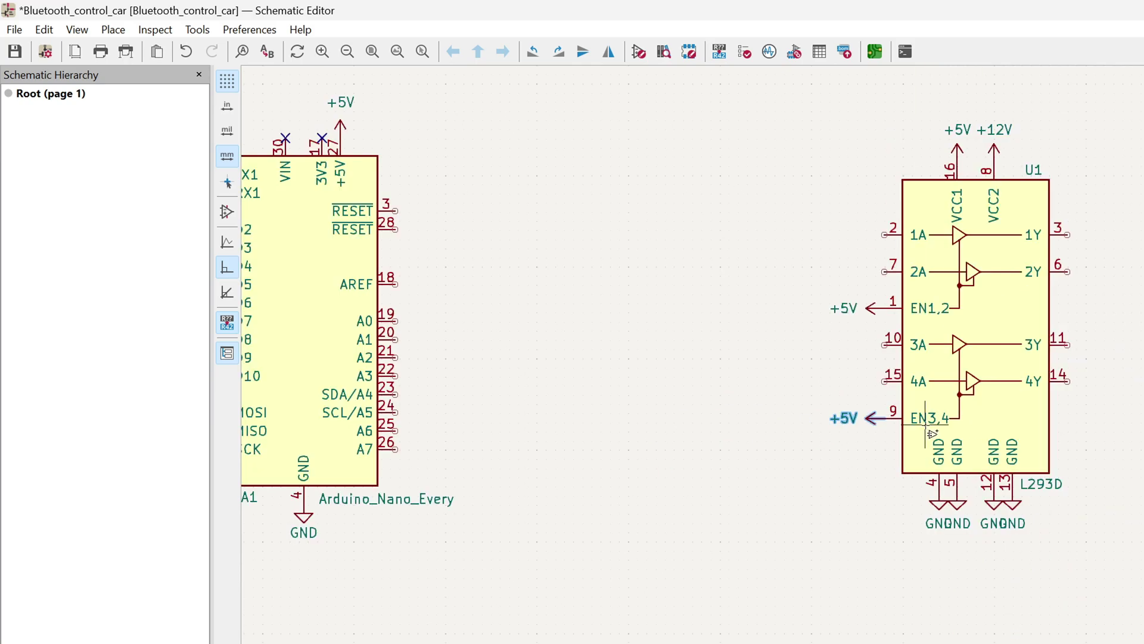
key("alt+Tab")
scroll(786, 447, "up", 2)
left_click_drag(476, 567, 564, 566)
- Add global label Input1 at L293D pin 2, per the datasheet's driver input description
left_click_drag(713, 568, 894, 568)
left_click(920, 569)
key("alt+Tab")
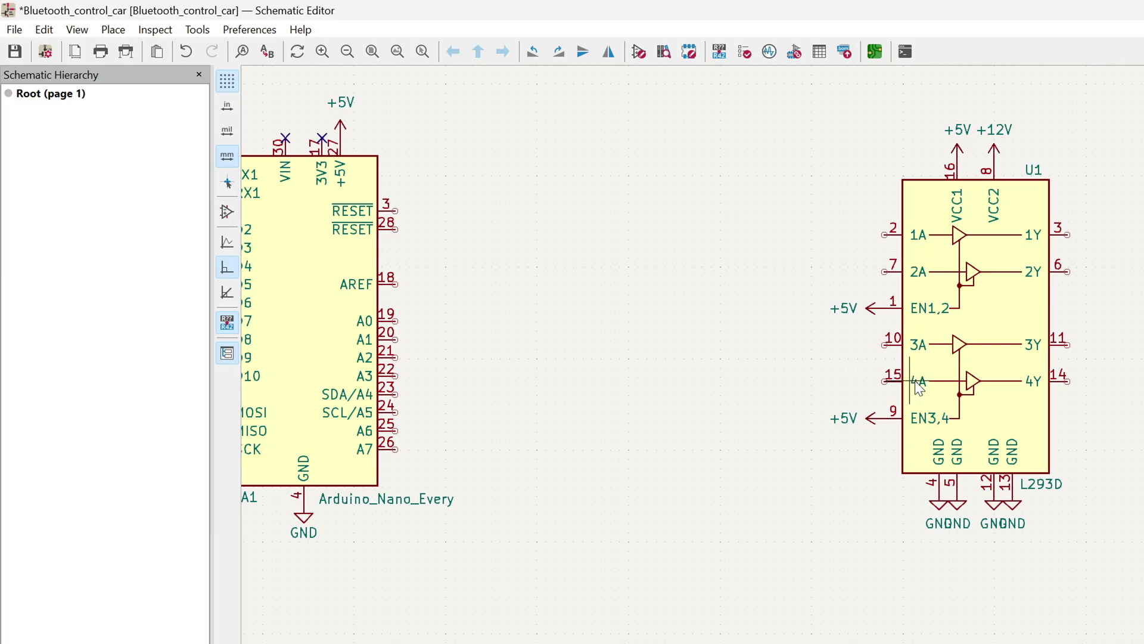
key("ctrl+l")
type("Input")
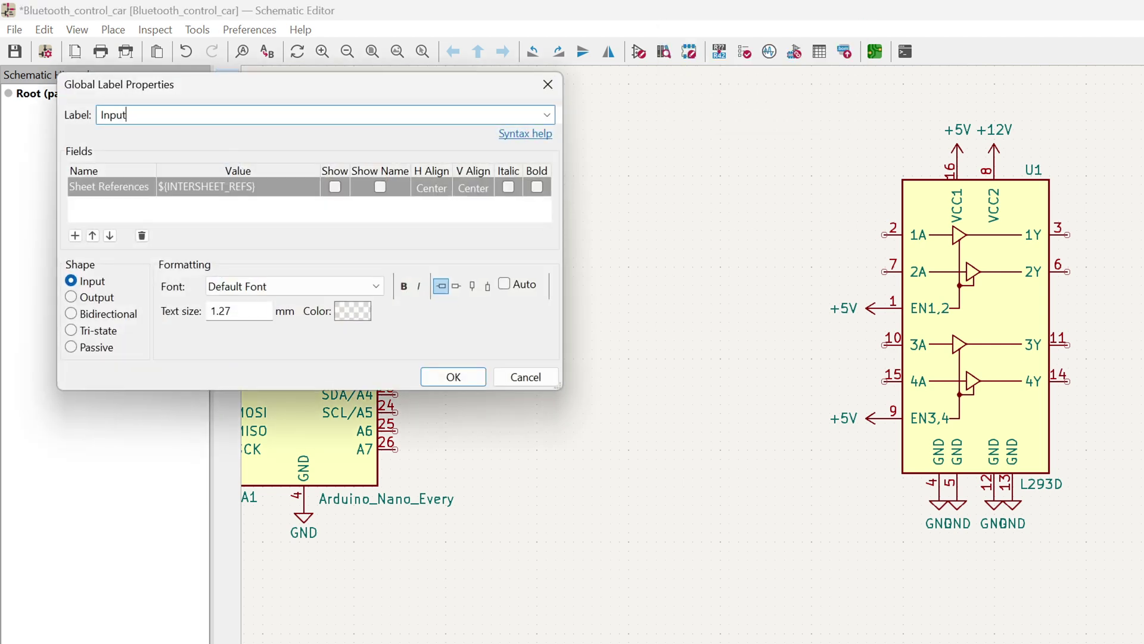
type("1")
key("Return")
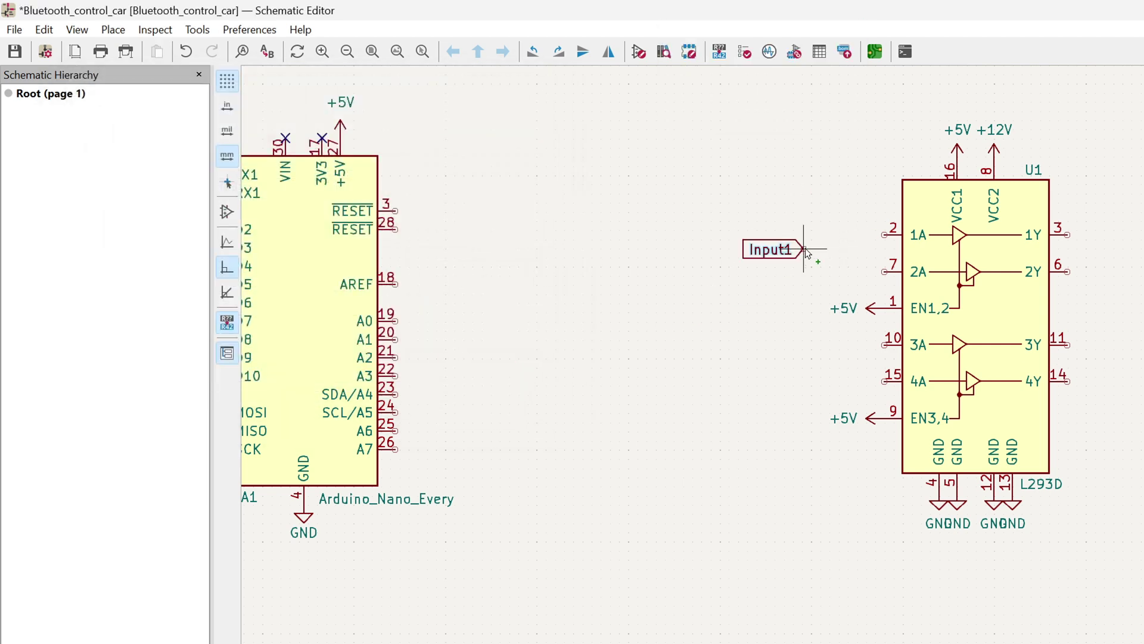
left_click(821, 246)
scroll(820, 246, "up", 3)
scroll(876, 424, "down", 2)
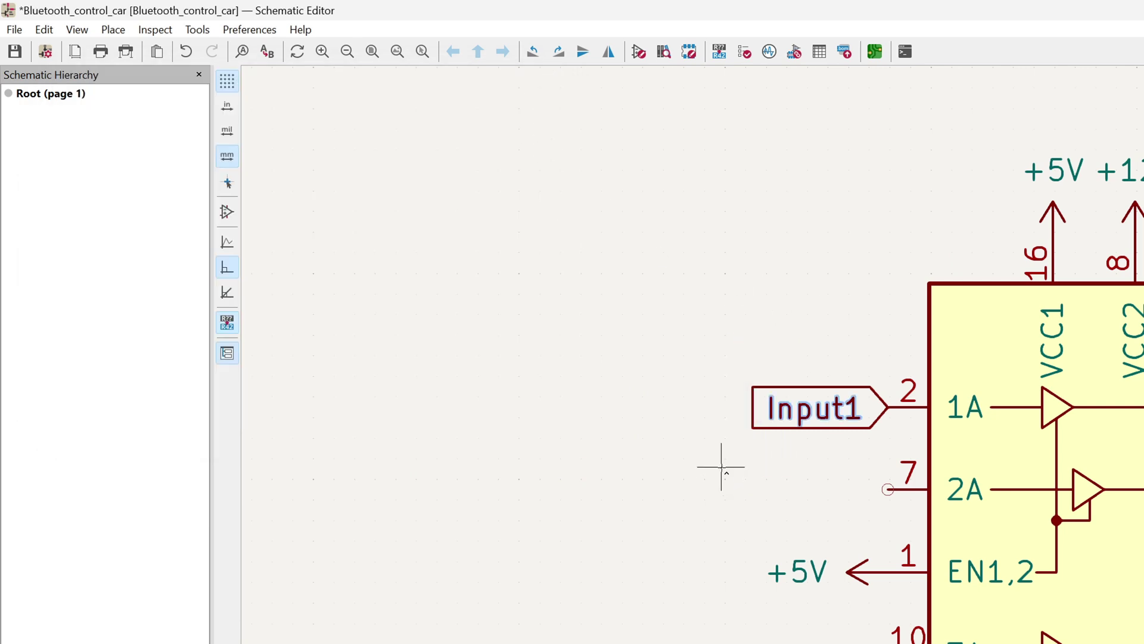
- Add global labels Input2, Input3 and Input4 to L293D pins 7, 10 and 15
key("Insert")
scroll(858, 504, "up", 5)
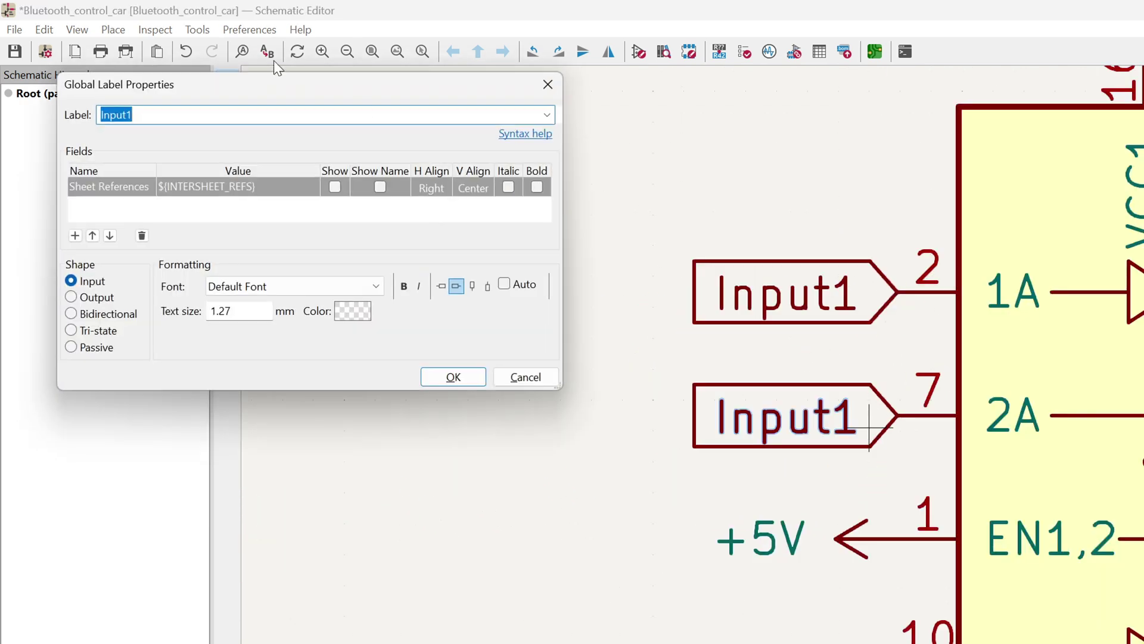
left_click(454, 377)
scroll(876, 420, "up", 5)
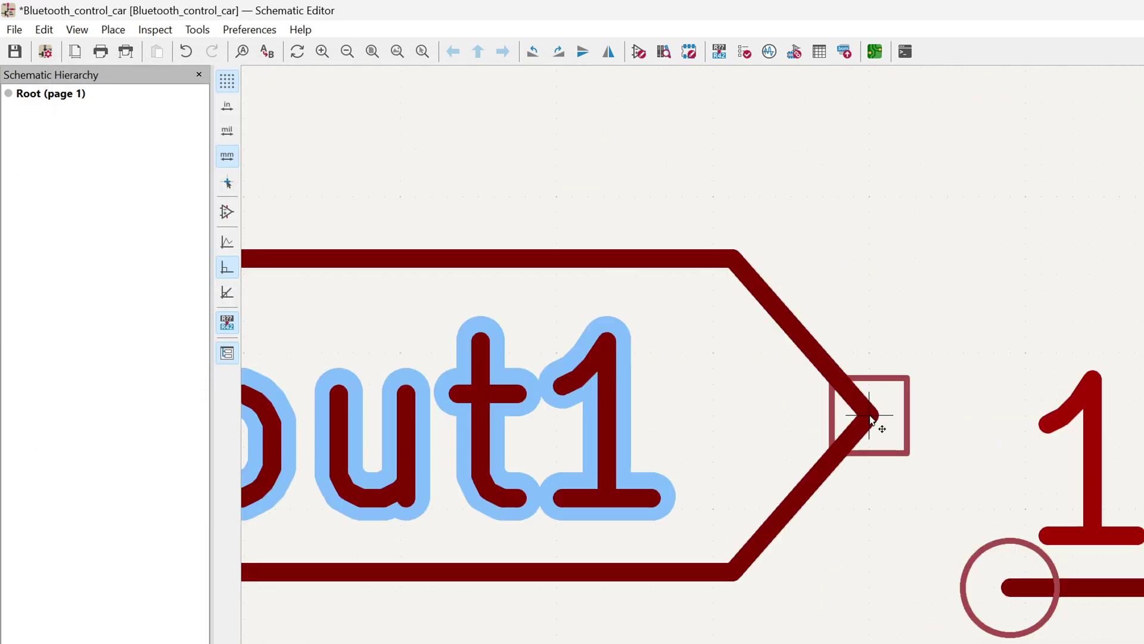
scroll(876, 421, "up", 2)
double_click(748, 558)
type("Input")
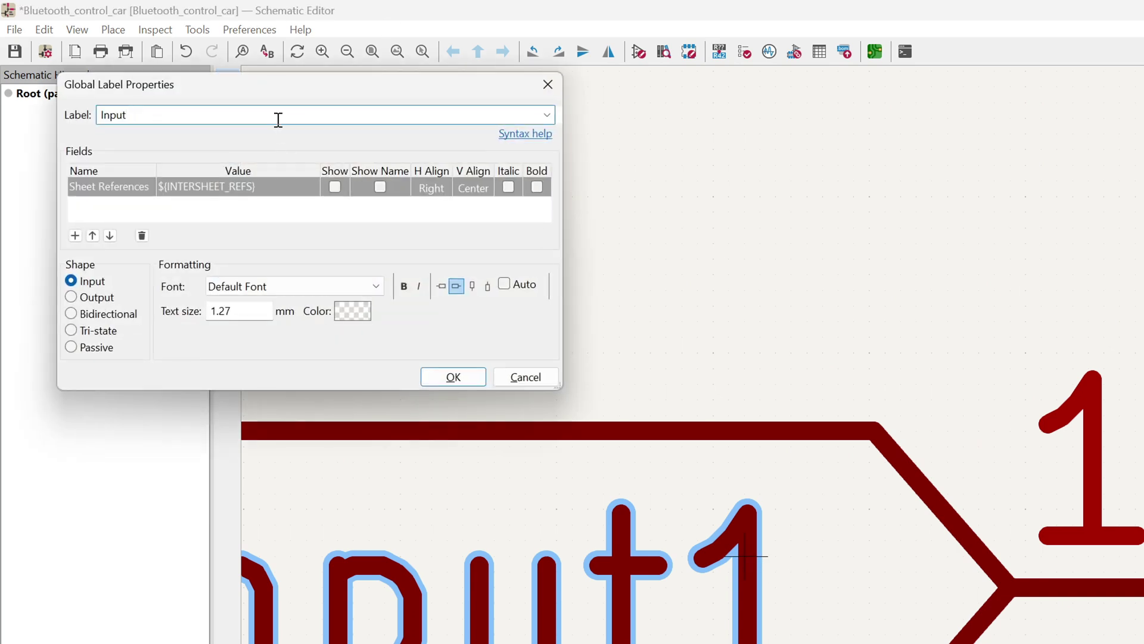
type("3")
key("Return")
scroll(870, 416, "down", 5)
double_click(921, 529)
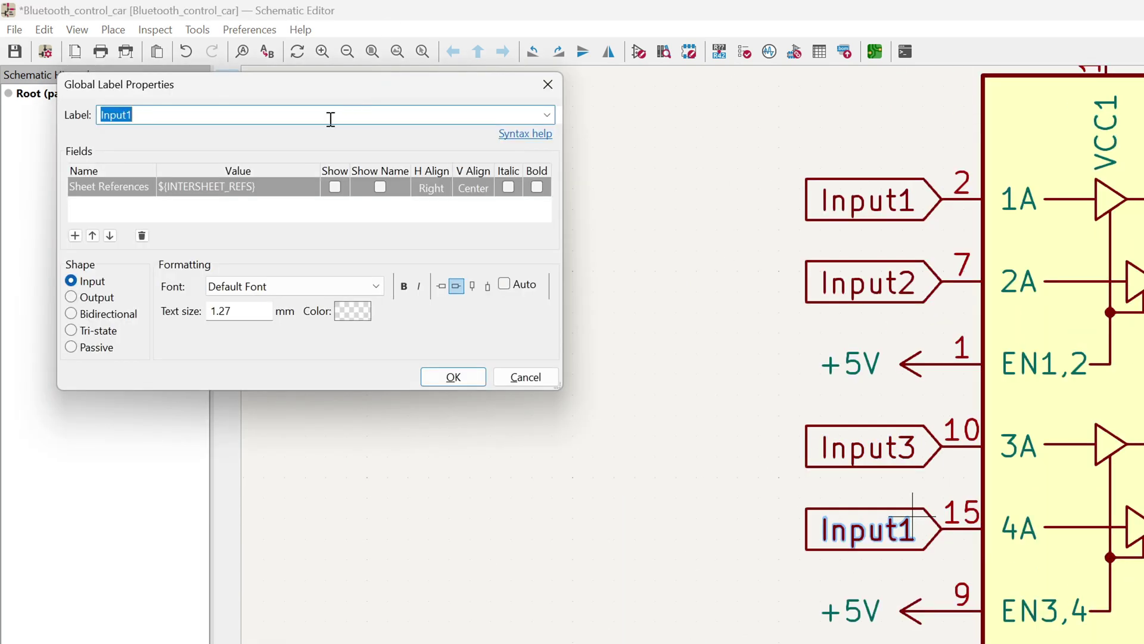
key("Return")
scroll(805, 402, "down", 3)
scroll(581, 597, "up", 3)
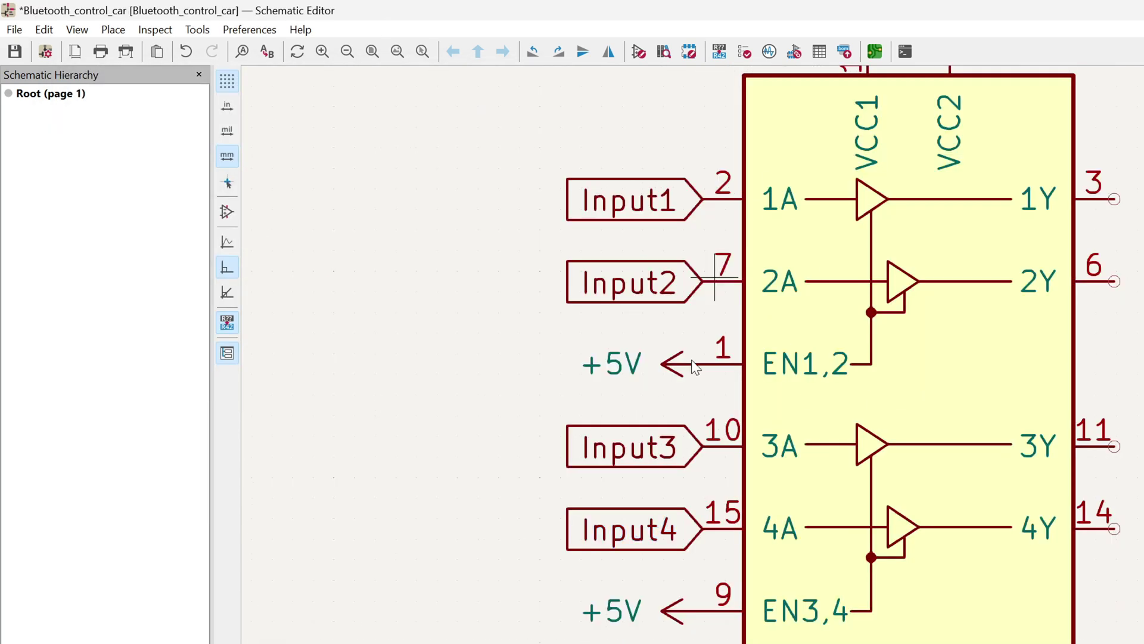
key("alt+Tab")
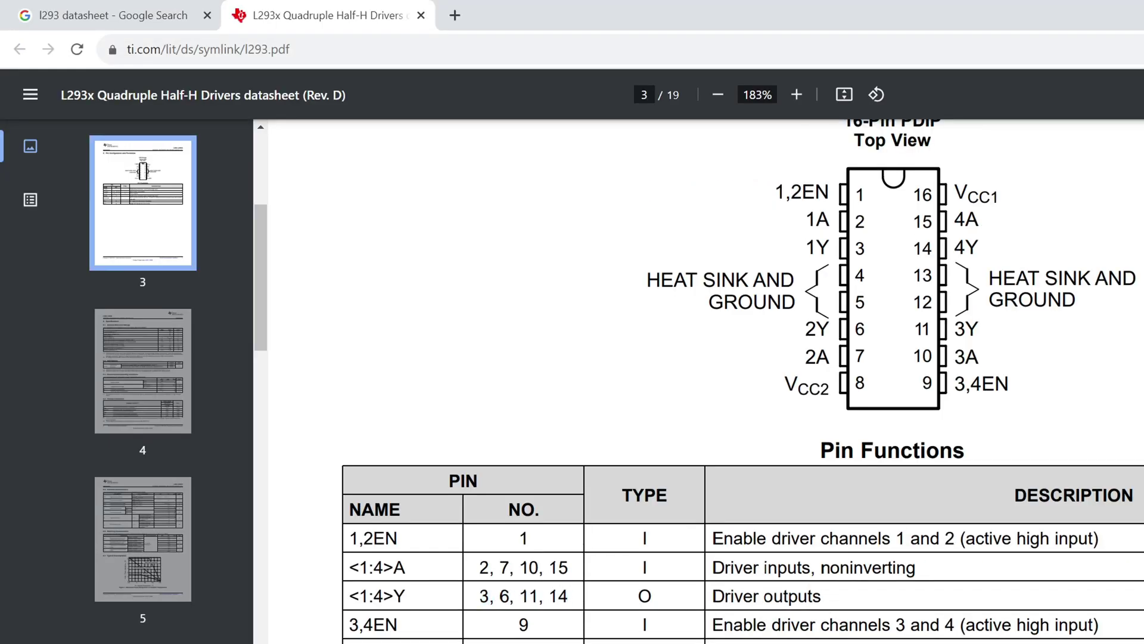
- Attach global labels Output1 and Output2 to L293D pins 3 and 6
key("alt+Tab")
type("Output1")
key("Return")
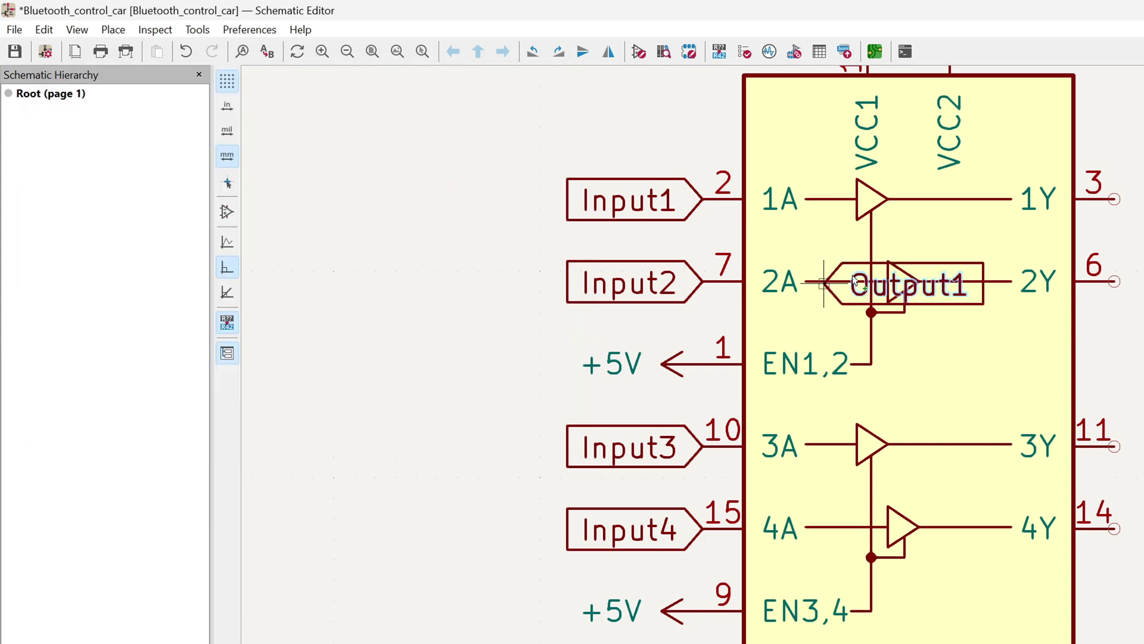
left_click(974, 240)
scroll(975, 239, "up", 2)
scroll(894, 429, "down", 2)
left_click(867, 482)
type("eOutput2")
key("Return")
scroll(870, 415, "down", 2)
scroll(870, 416, "up", 1)
- Label L293D pins 11 and 14 Output3 and Output4, and drop a Gpio3 copy on Arduino D5
left_click(831, 454)
scroll(805, 502, "up", 2)
scroll(806, 502, "down", 2)
type("eOutput3")
key("Return")
left_click(862, 538)
key("e")
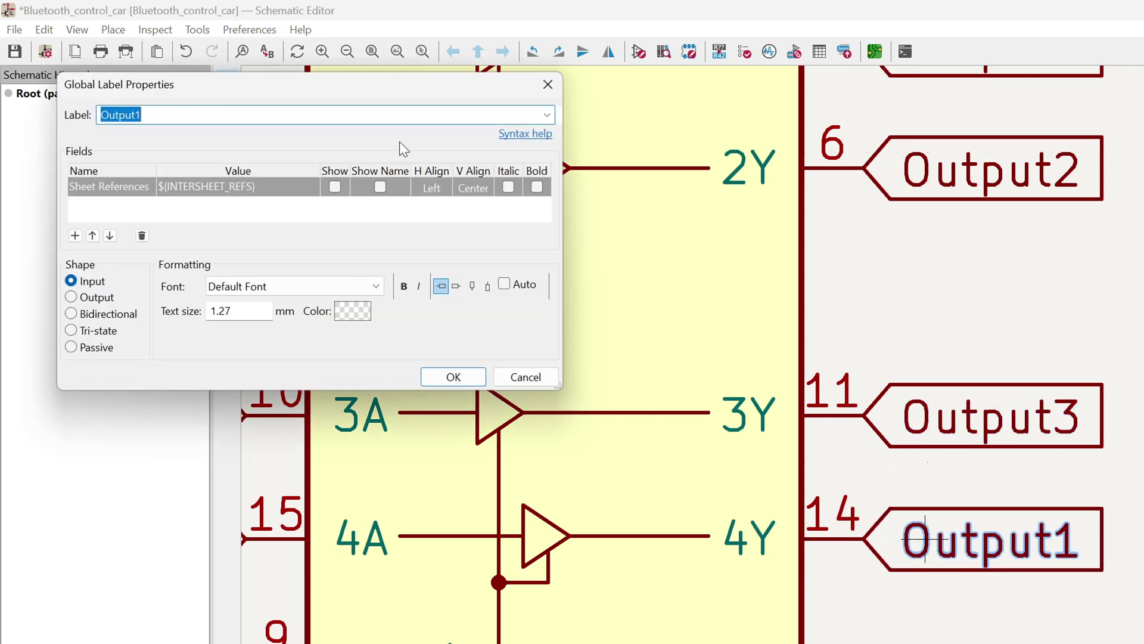
key("Return")
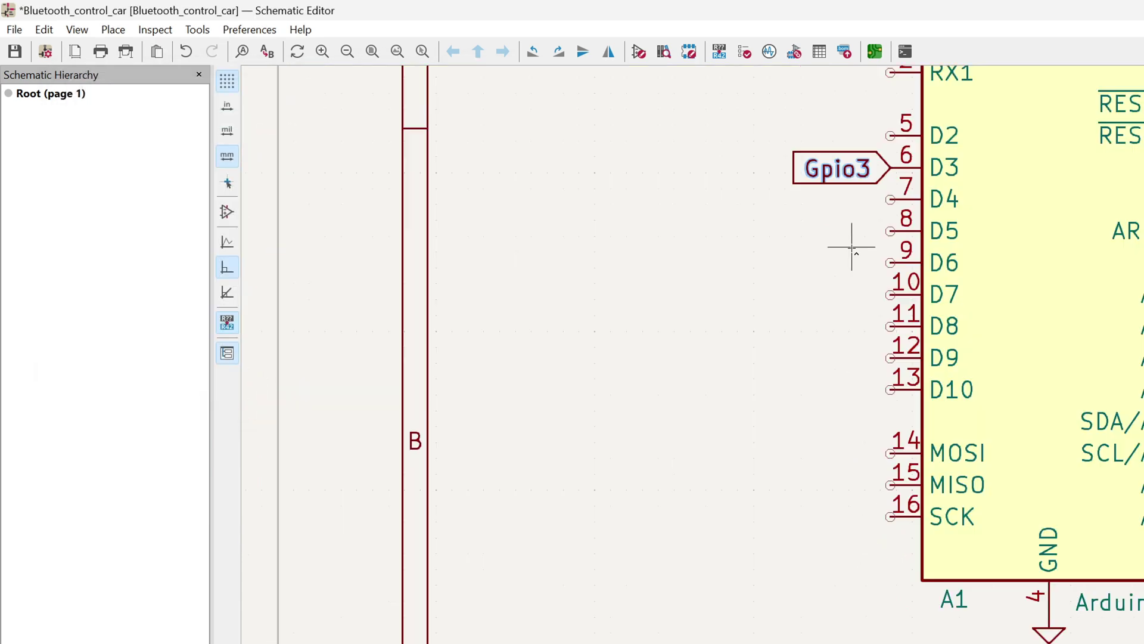
left_click(893, 234)
scroll(892, 234, "up", 1)
scroll(858, 402, "down", 1)
- Copy the Gpio3 label onto D5, D10 and MOSI, renamed Gpio5, Gpio10 and Gpio11
key("Insert")
scroll(855, 407, "up", 1)
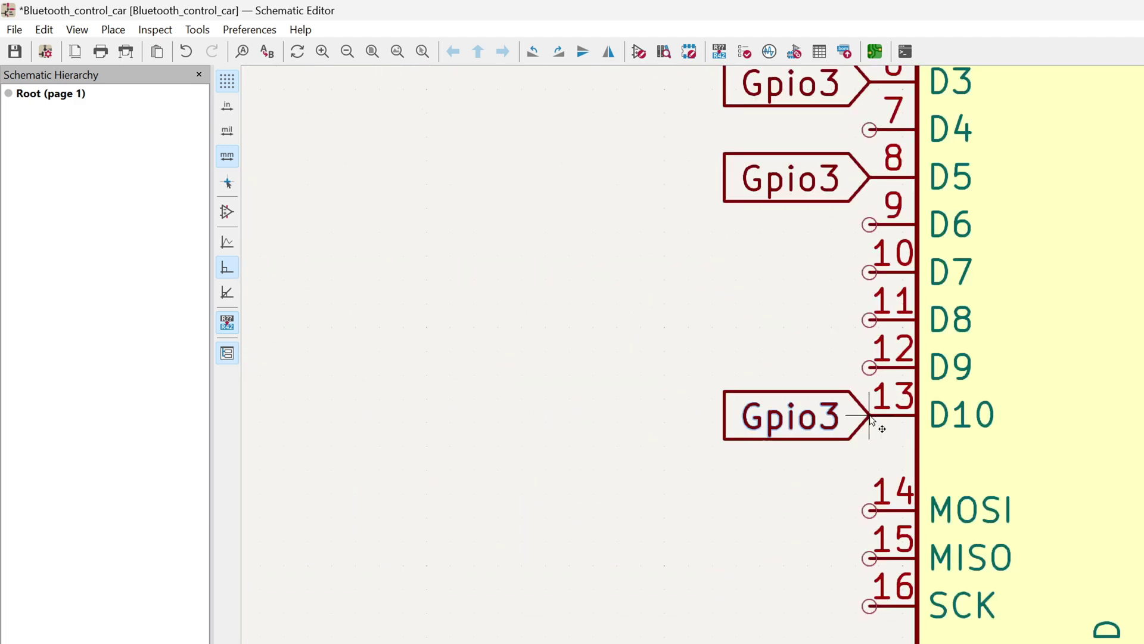
key("Insert")
left_click(870, 514)
scroll(870, 513, "up", 3)
type("e")
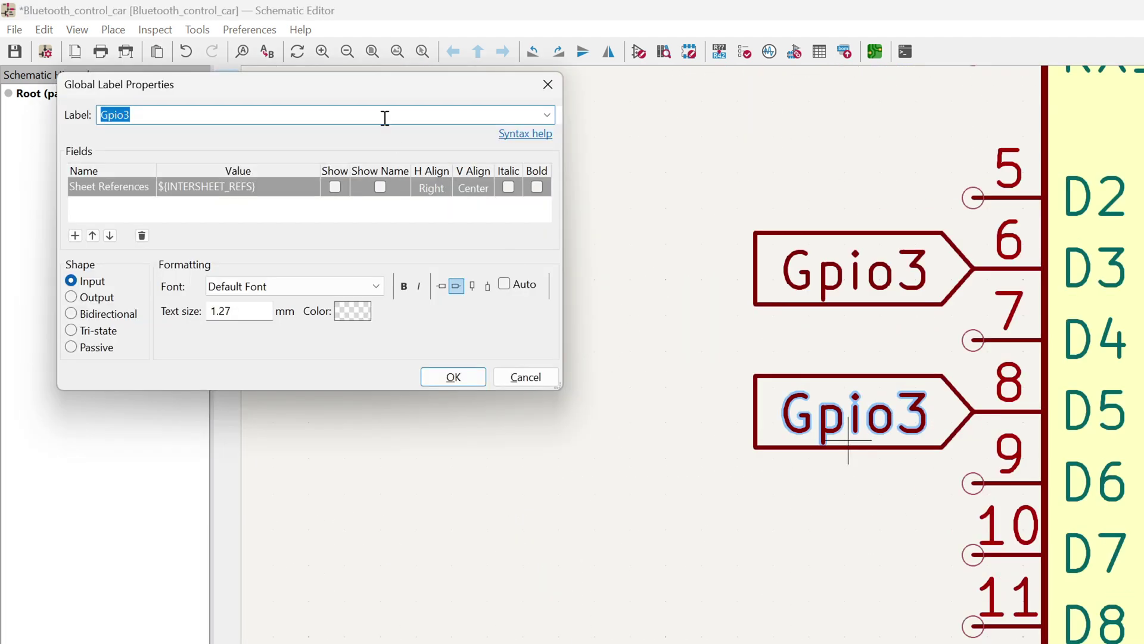
type("Gpio5")
left_click(436, 380)
key("e")
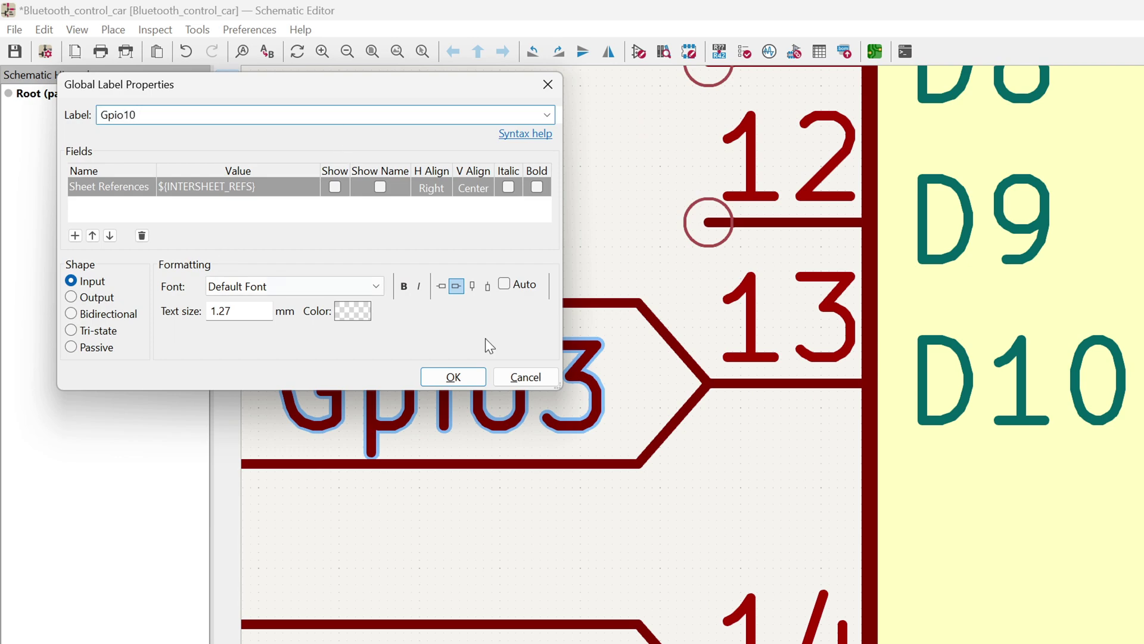
left_click(453, 377)
key("e")
key("Return")
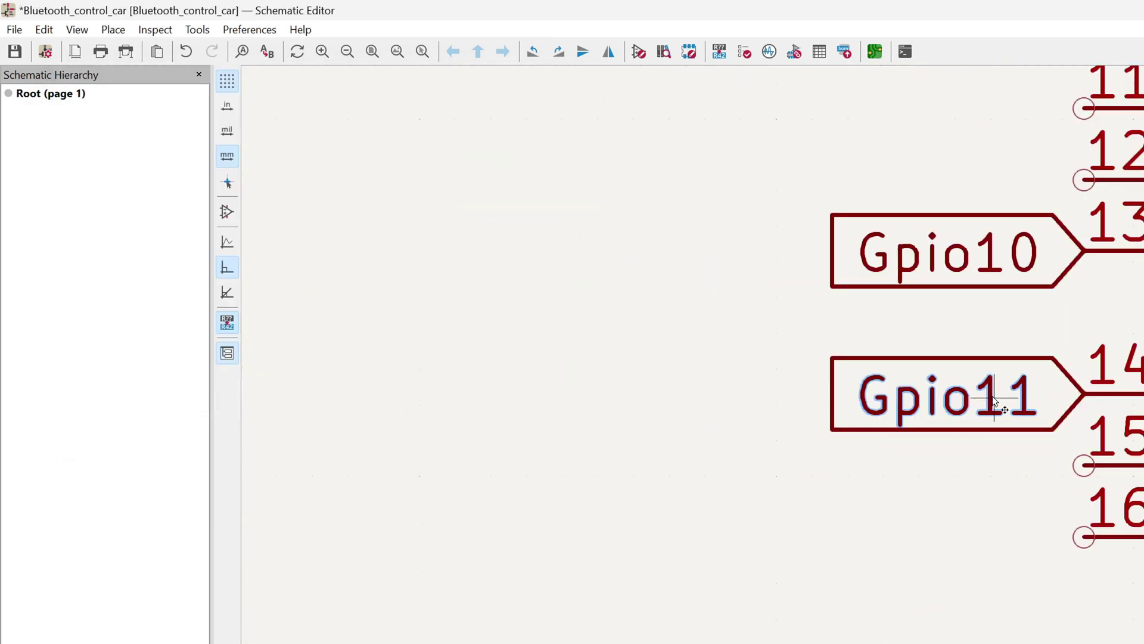
scroll(572, 358, "down", 4)
scroll(876, 418, "up", 5)
scroll(877, 418, "down", 3)
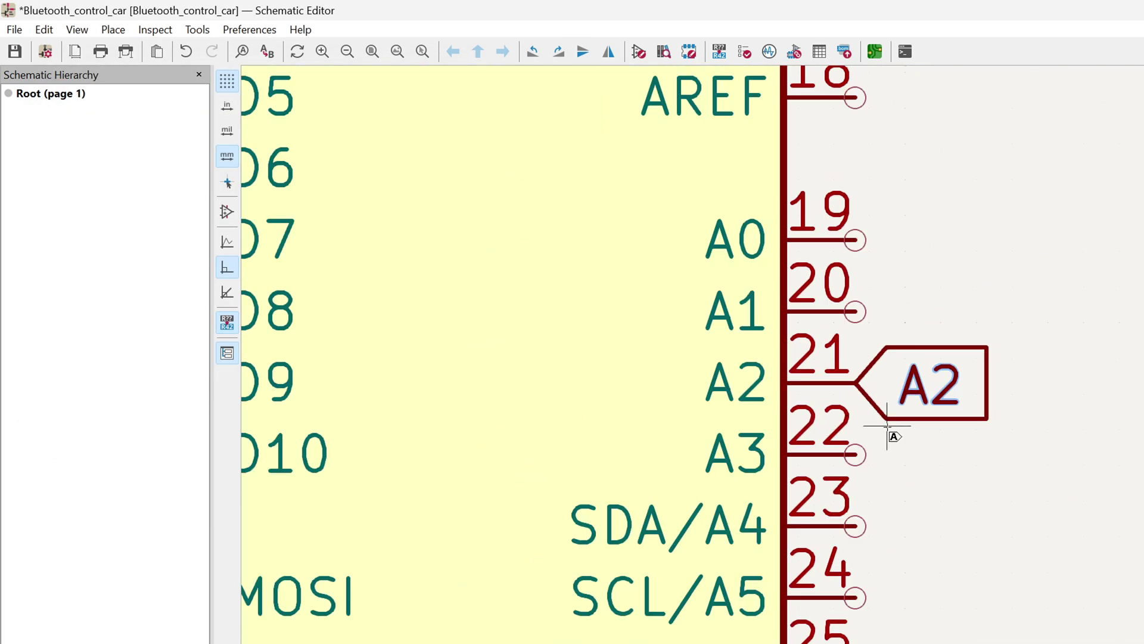
- Add a global label A3 on Arduino pin 22
key("ctrl+l")
left_click(853, 447)
type("Gpio3")
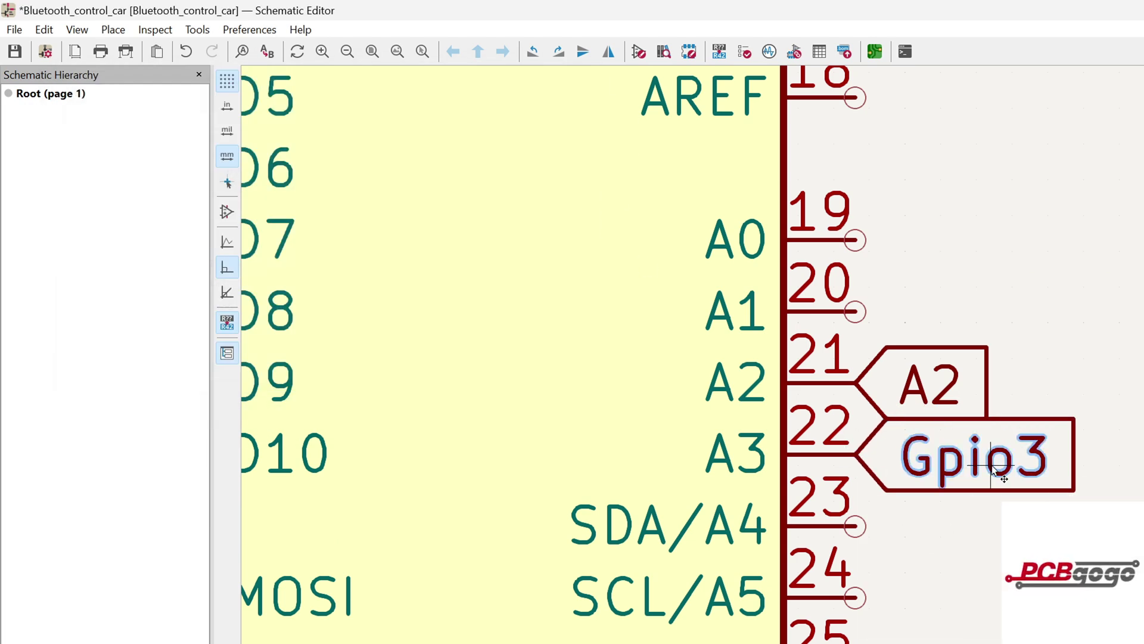
type("A3")
left_click(453, 377)
scroll(871, 428, "down", 4)
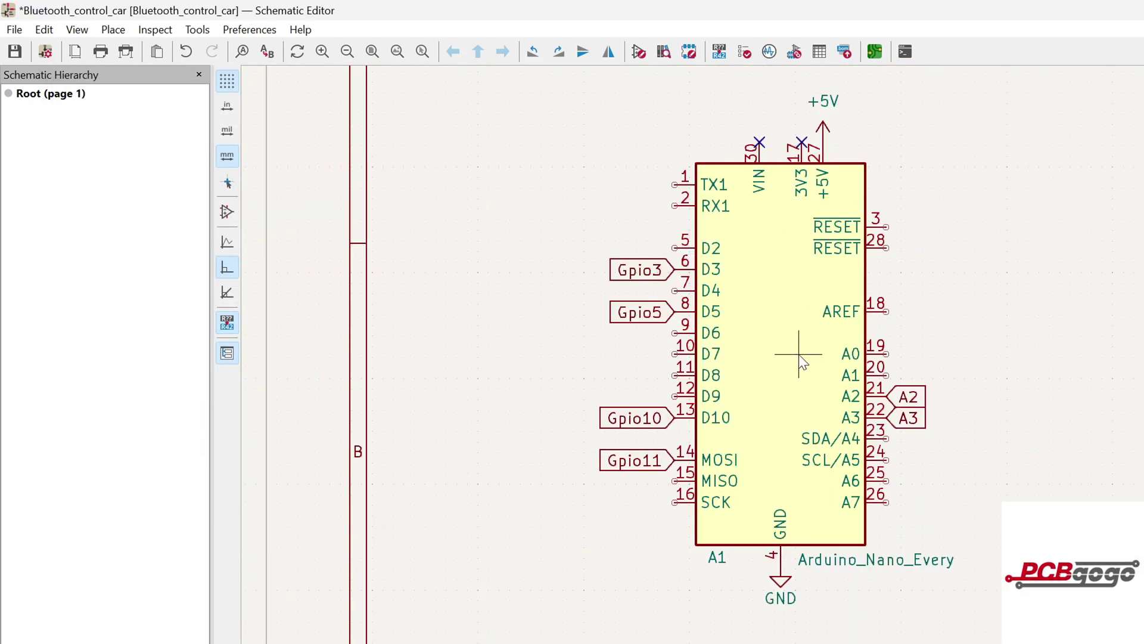
scroll(798, 354, "up", 2)
key("alt+Tab")
type("B")
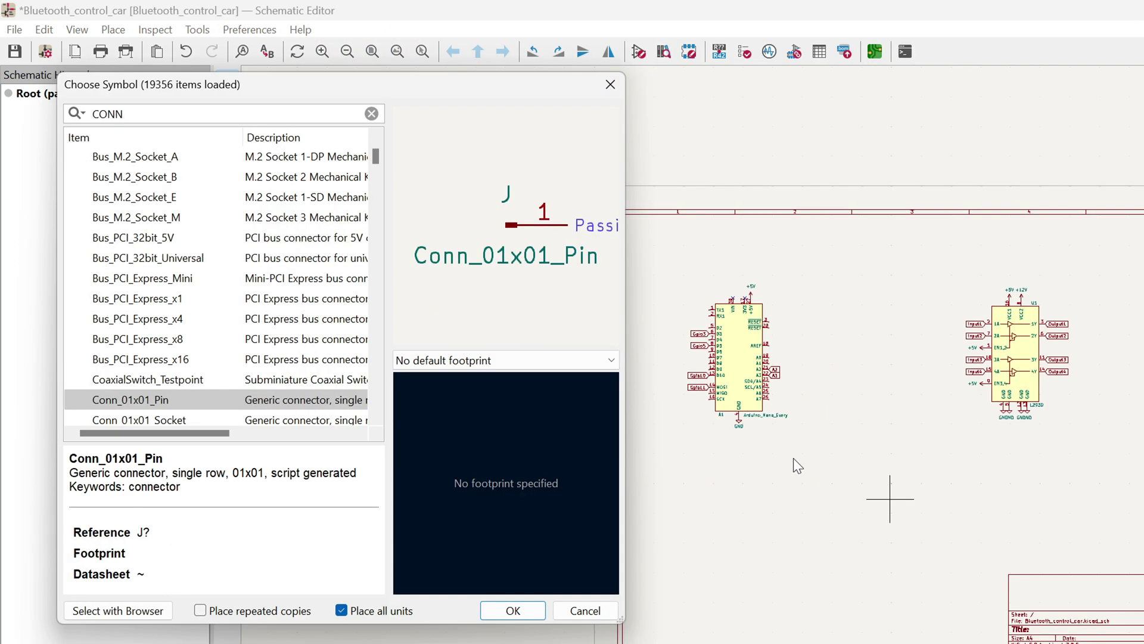
type(" 6")
- Place a Conn_01x06_Pin connector valued HC05 and shift its value text right
left_click(194, 400)
double_click(194, 399)
left_click(885, 516)
scroll(885, 518, "up", 3)
scroll(805, 385, "up", 4)
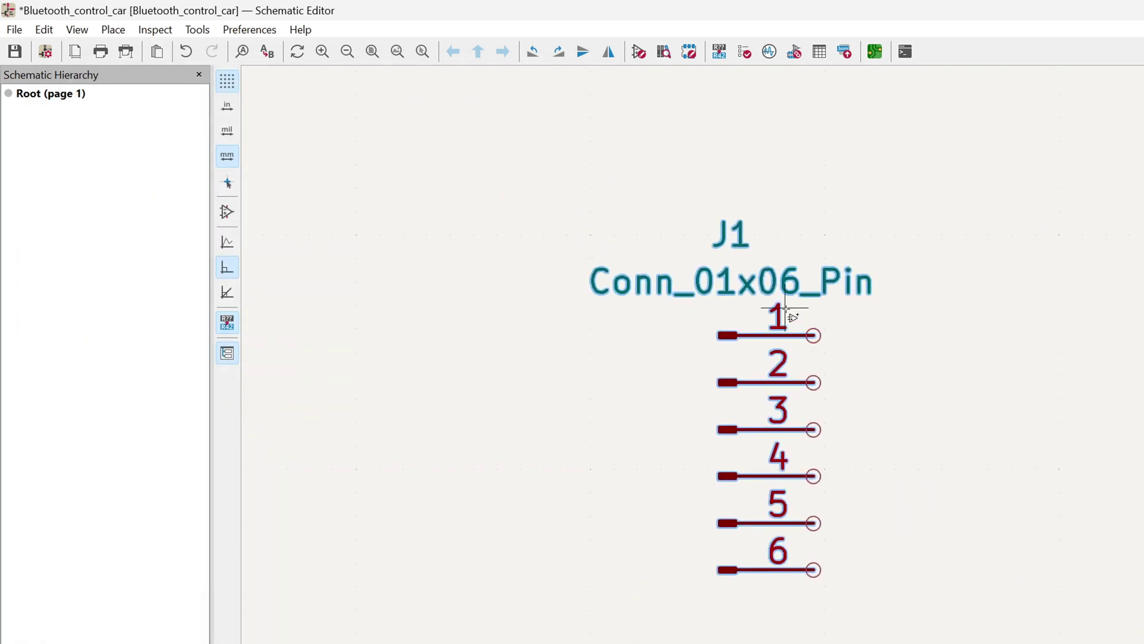
key("e")
left_click(298, 191)
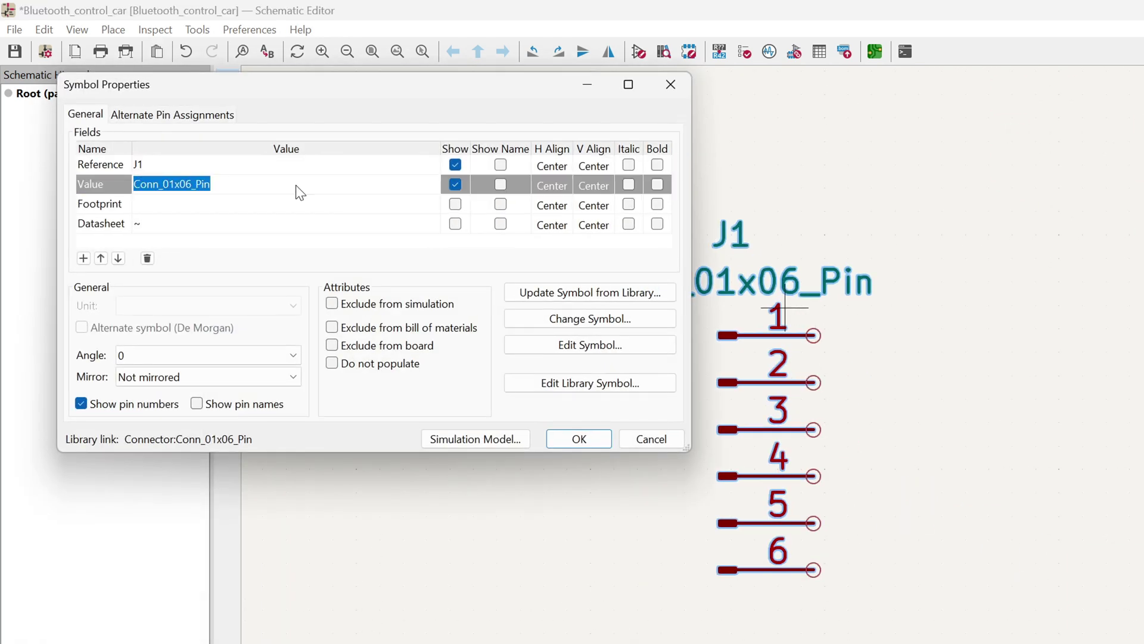
left_click(578, 439)
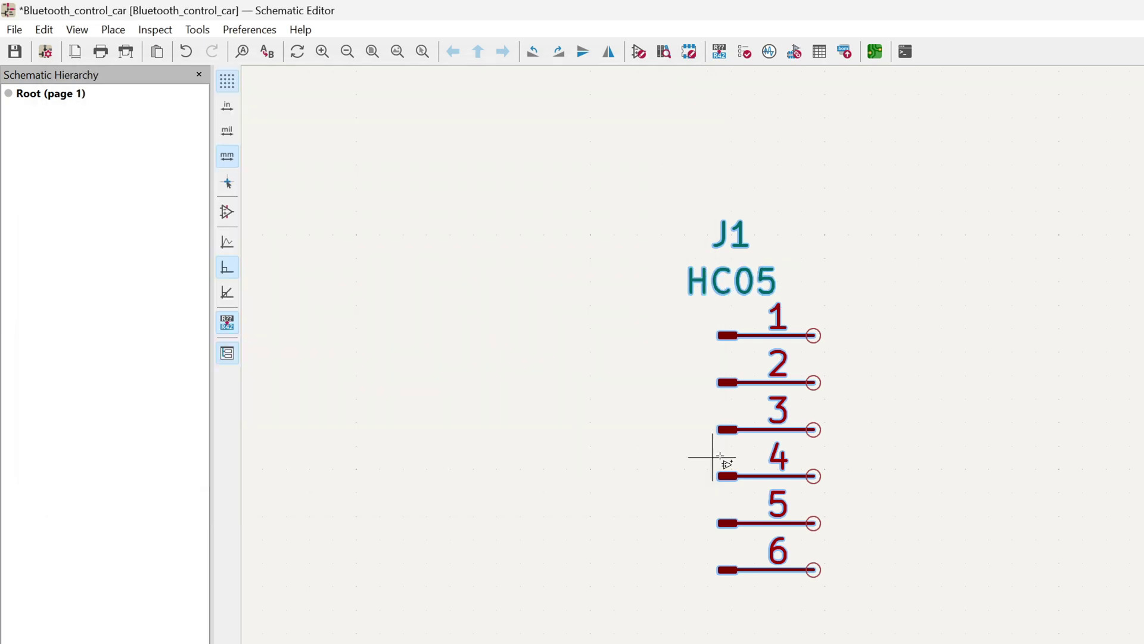
left_click_drag(735, 286, 763, 286)
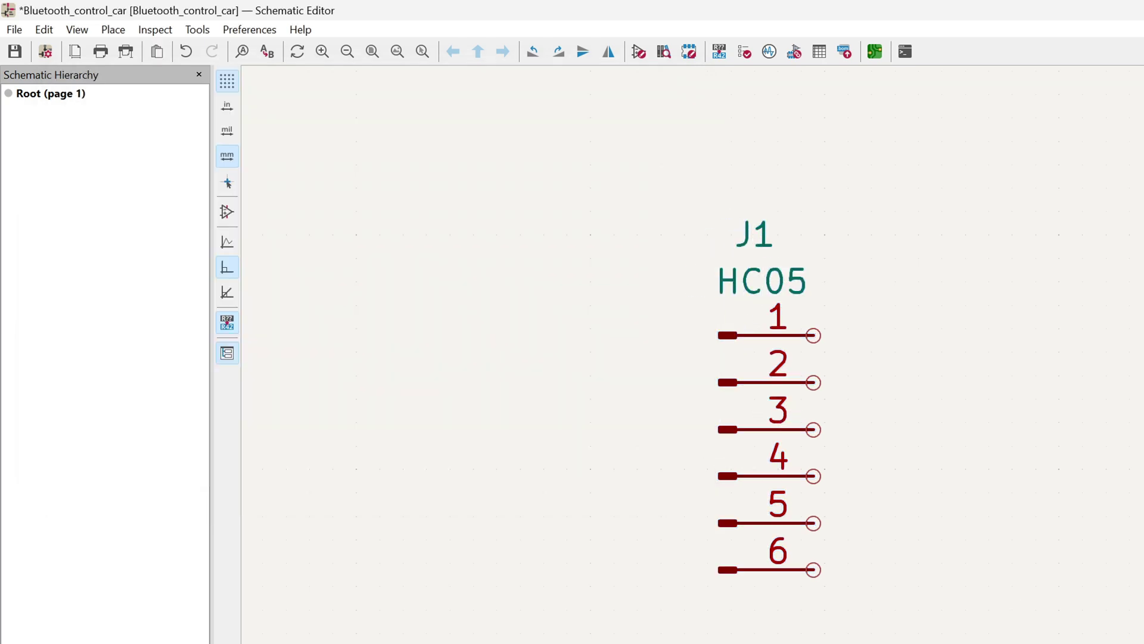
- Mark HC05 pin 1 unconnected and put +5V on pin 2 and GND on pin 3
left_click(817, 335)
scroll(817, 429, "down", 1)
scroll(858, 519, "up", 3)
scroll(839, 469, "down", 2)
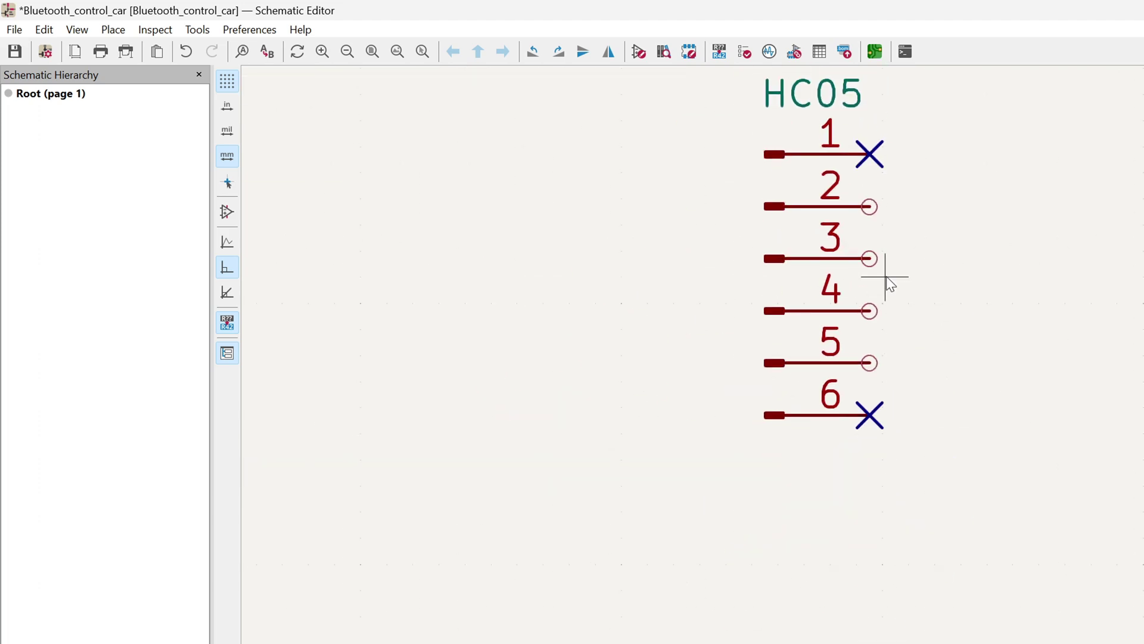
type("a+5V")
key("Return")
left_click(877, 208)
type("aGND")
key("Return")
key("r")
left_click(871, 261)
- Place a TX global label on pin 4 and copy it to pin 5 for RX
key("ctrl+l")
type("TX")
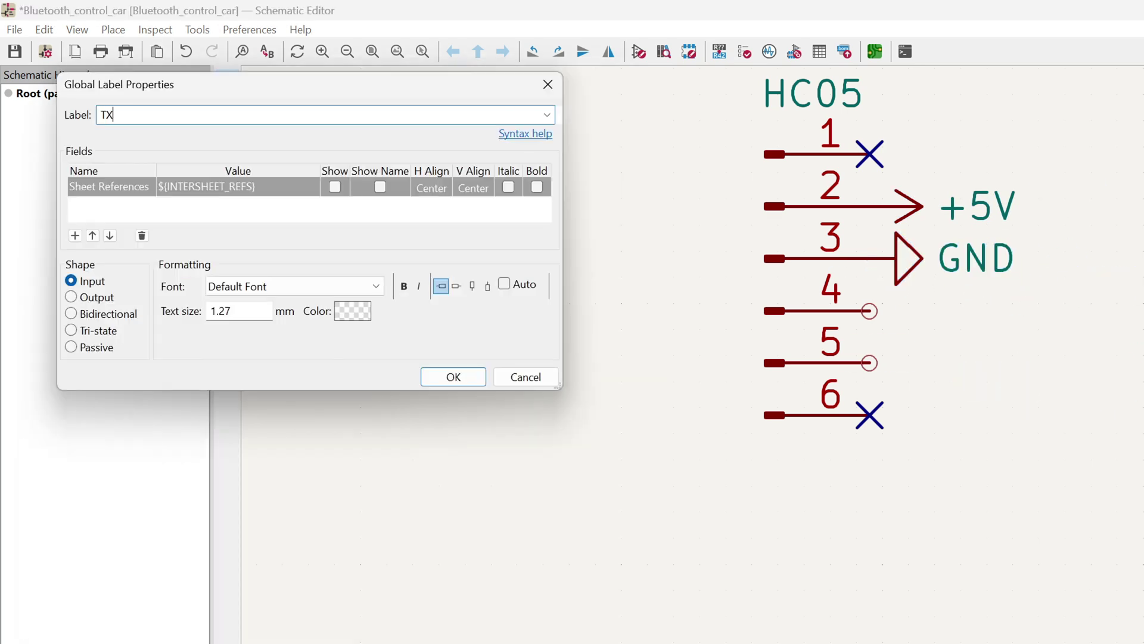
left_click(453, 377)
left_click(868, 312)
scroll(832, 393, "up", 2)
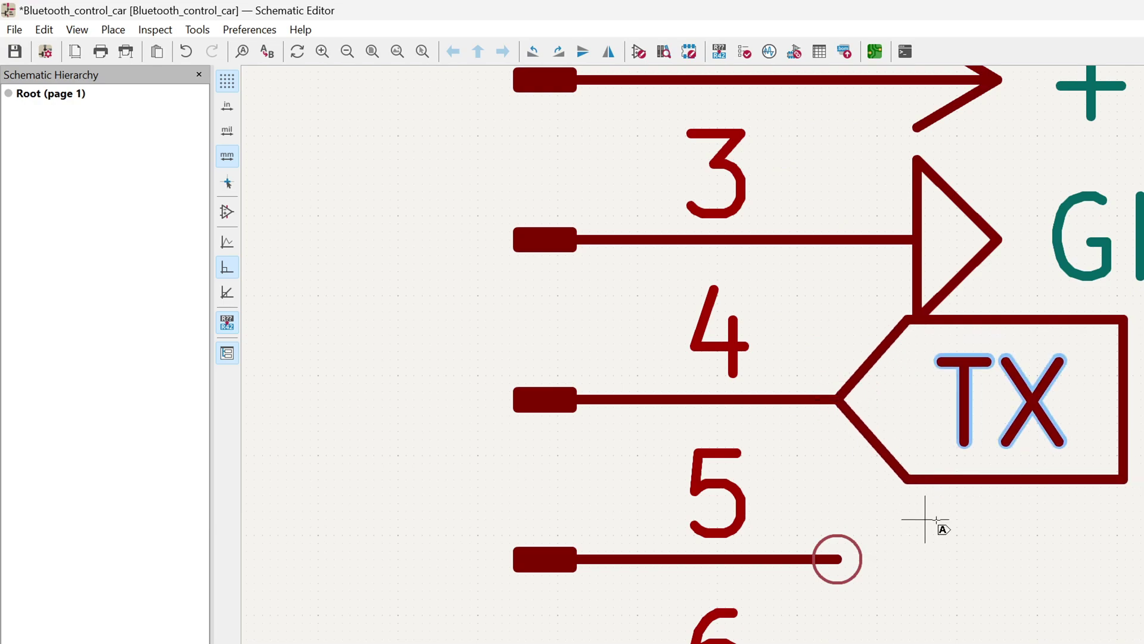
key("ctrl+l")
key("Escape")
key("ctrl+d")
left_click(837, 560)
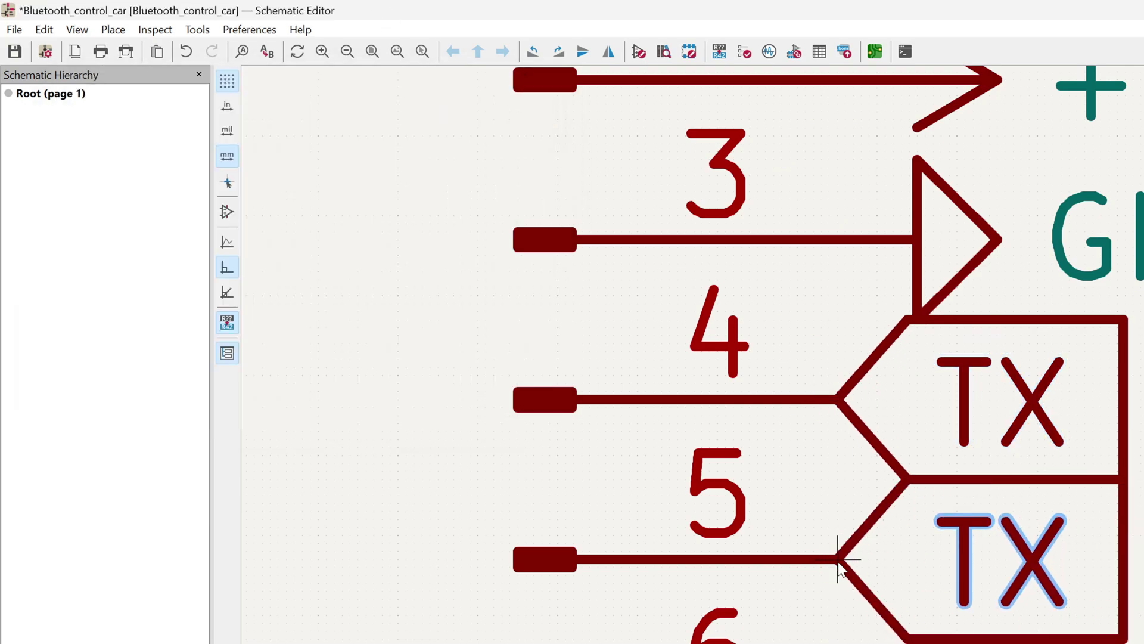
type("eRX")
- Name the pin 5 label RX, then add screw terminal Motor 1 with a Phoenix footprint
left_click(467, 378)
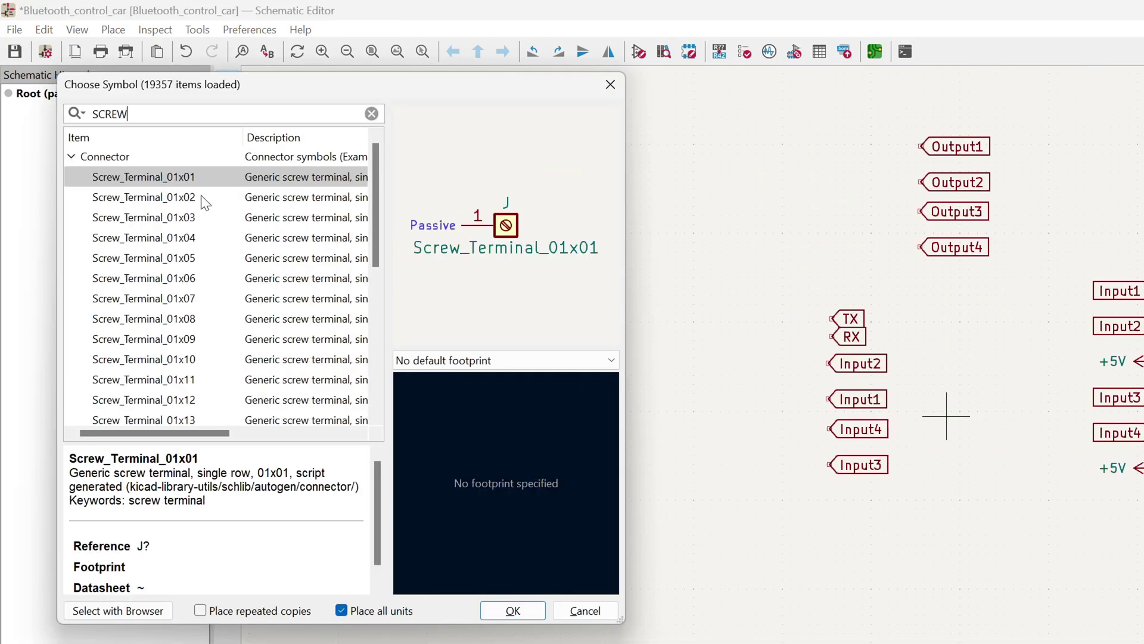
double_click(143, 198)
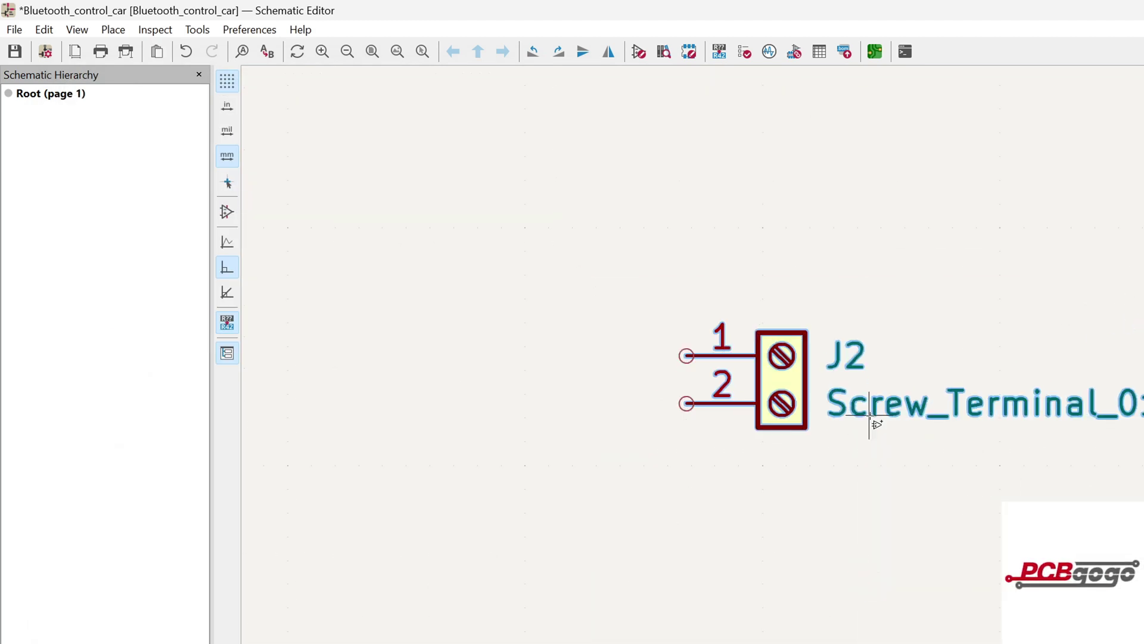
key("e")
left_click(305, 188)
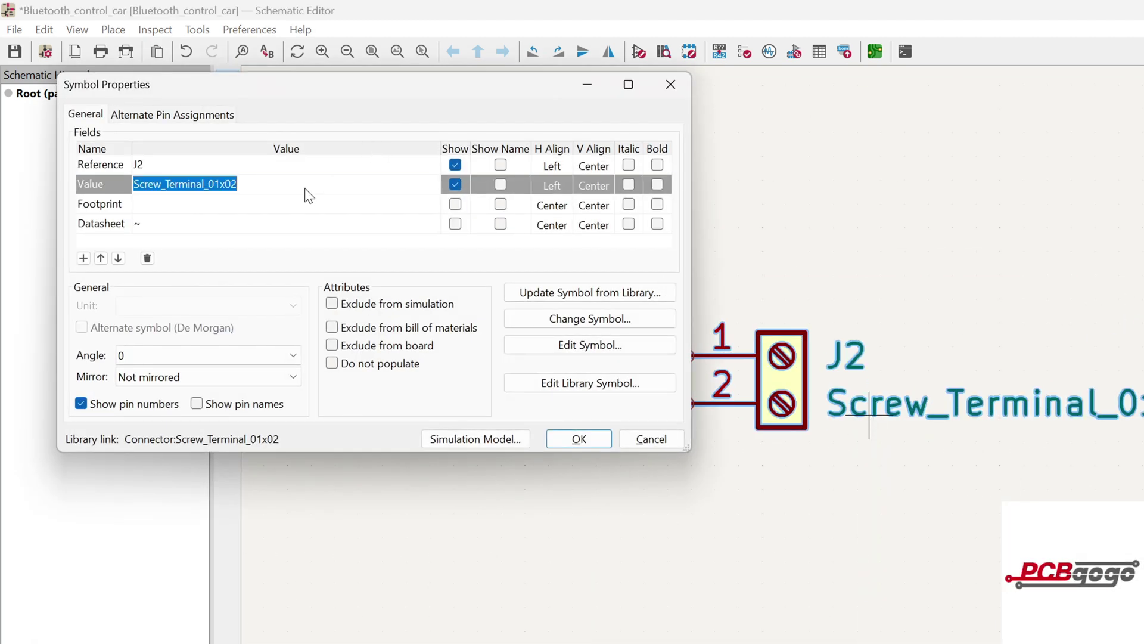
type("MO")
key("BackSpace")
type("otor 1")
left_click(578, 439)
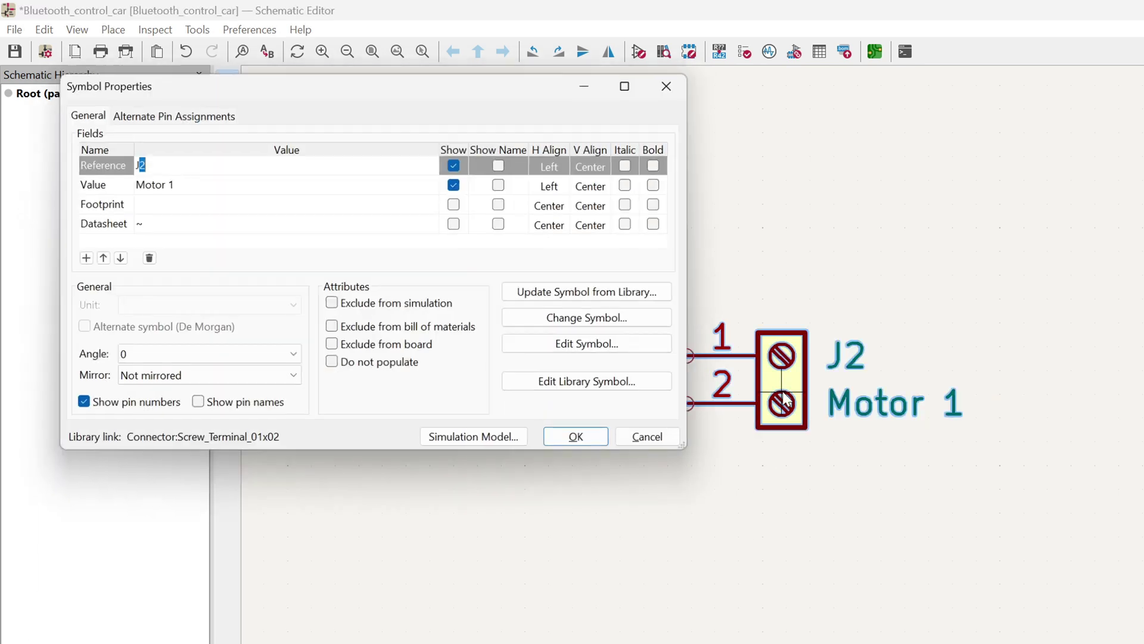
left_click(375, 204)
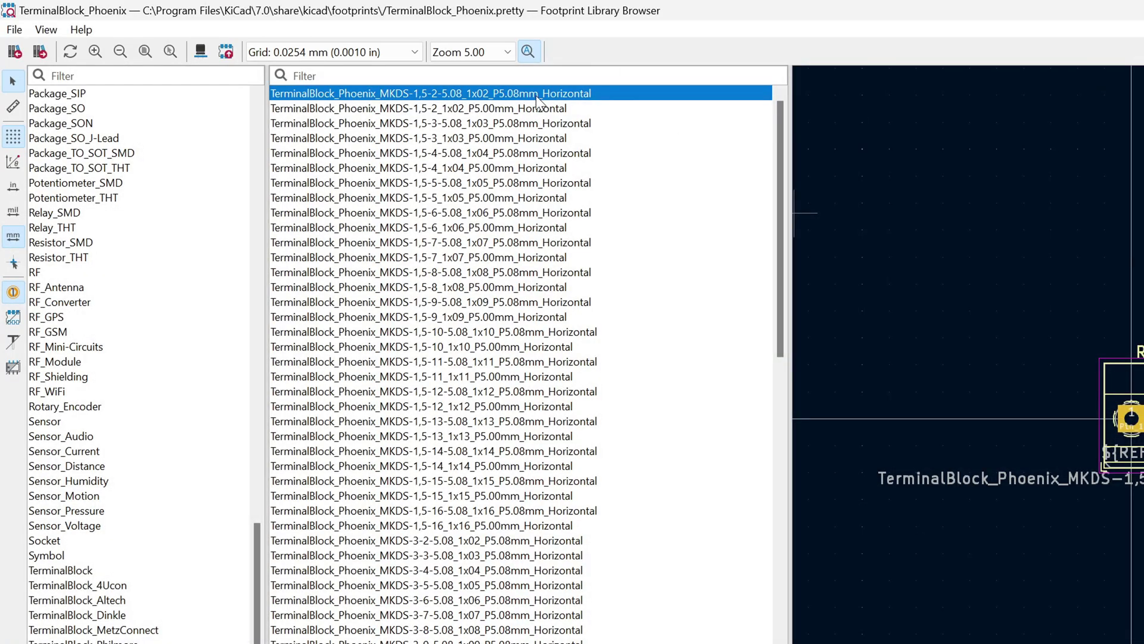
double_click(535, 95)
left_click(587, 438)
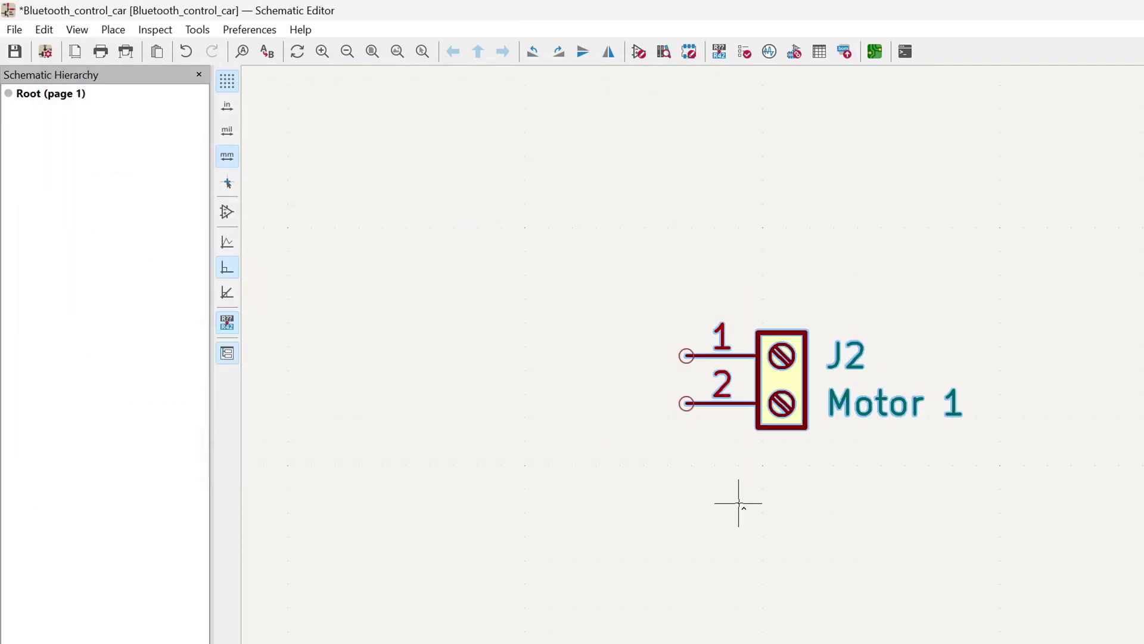
- Duplicate the terminal below J2 and rename the copy Motor 2
key("ctrl+d")
left_click(903, 393)
key("e")
left_click(356, 184)
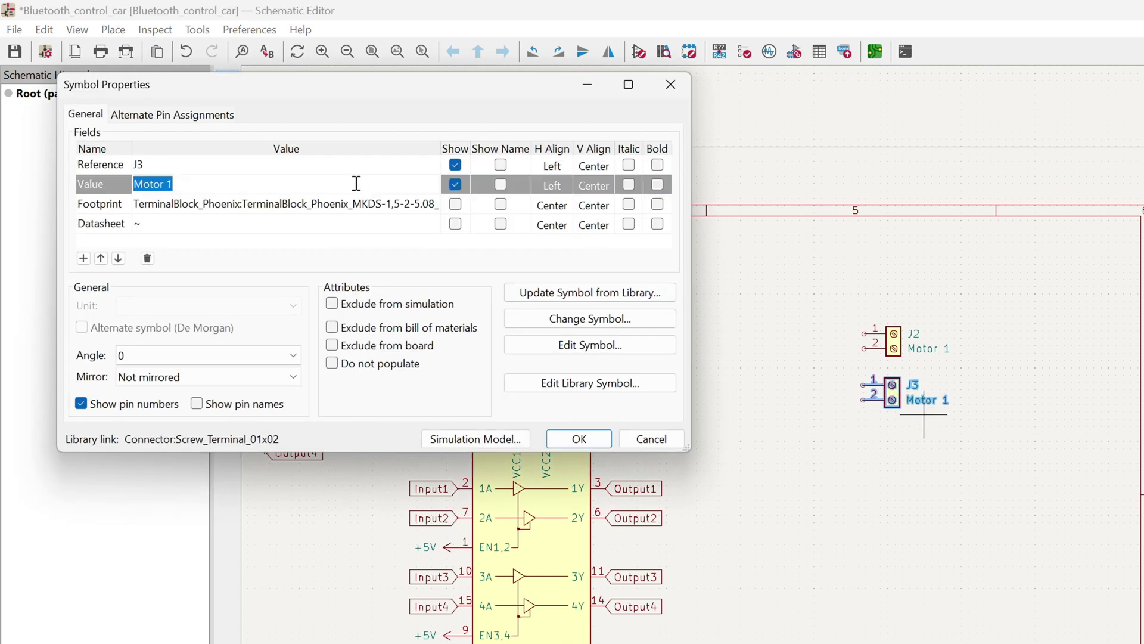
type("2")
left_click(579, 439)
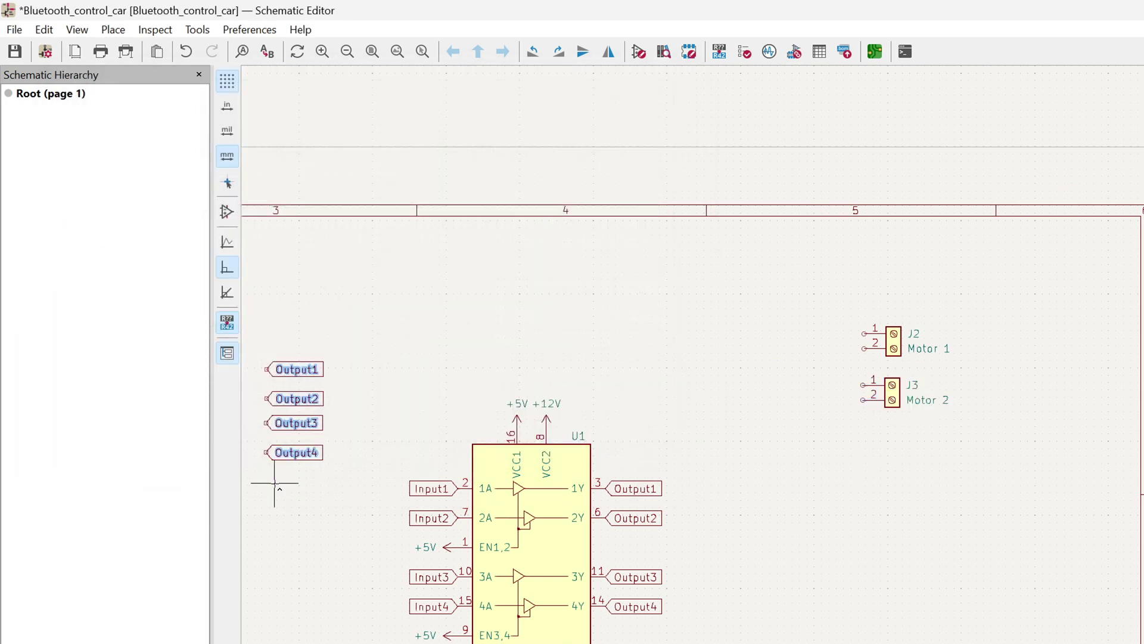
- Mirror the four Output labels beside the terminals and attach Output1 to J3 pin 2
key("y")
key("x")
left_click(805, 371)
scroll(805, 371, "up", 2)
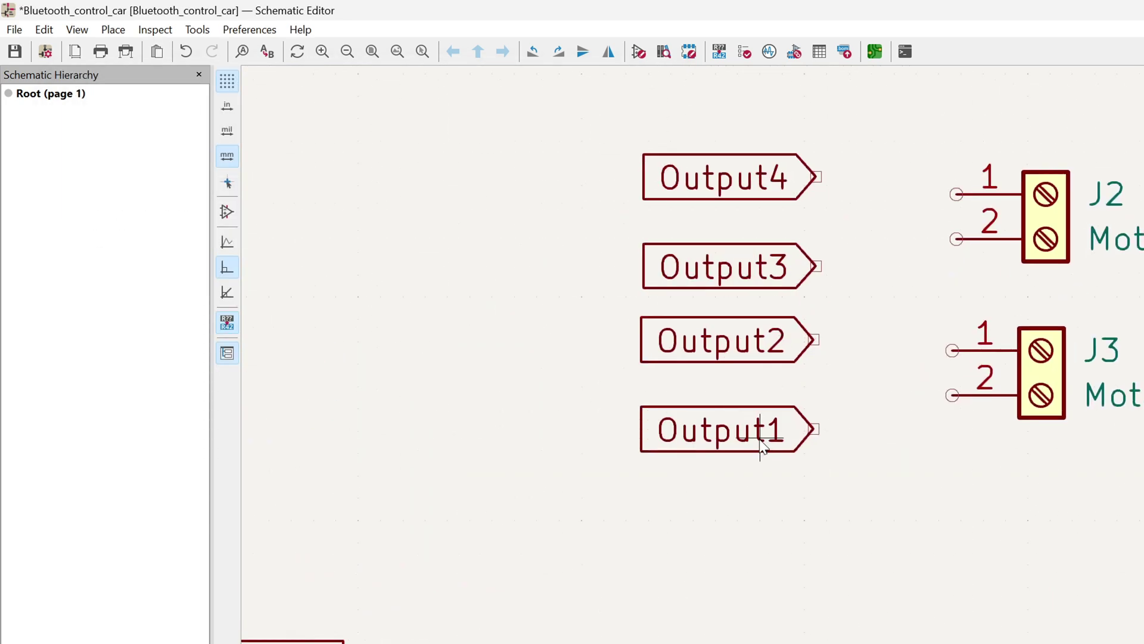
key("m")
scroll(863, 419, "up", 3)
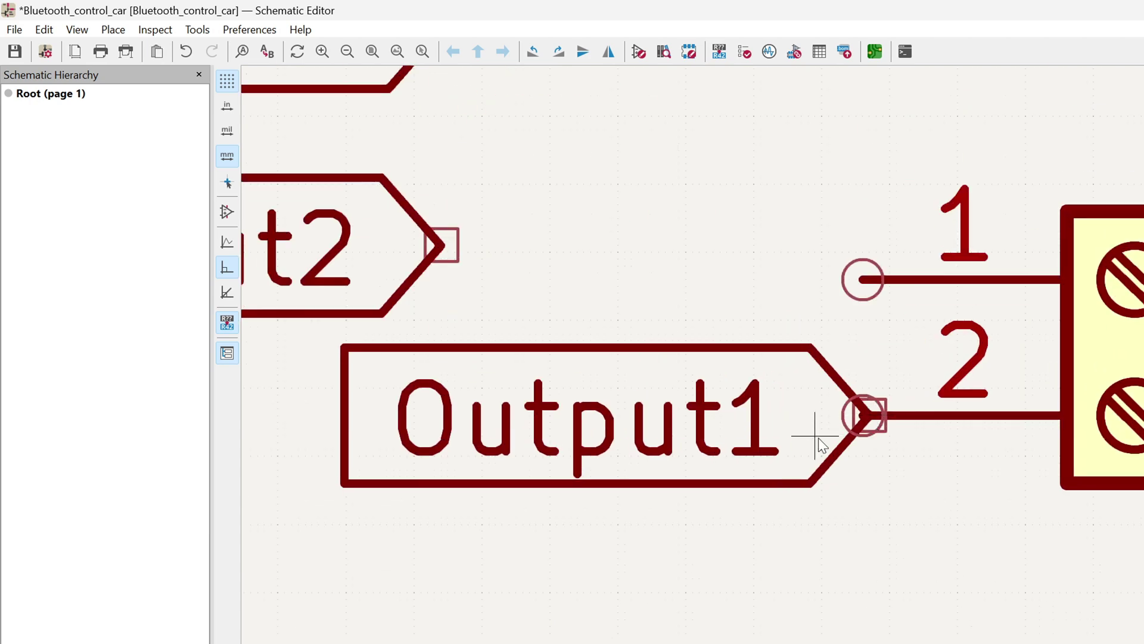
left_click(862, 419)
- Attach Output2 to J3 pin 1, Output3 to J2 pin 2, and Output4 to J2 pin 1
key("m")
left_click(862, 281)
scroll(715, 340, "down", 3)
key("m")
scroll(874, 420, "up", 3)
left_click(874, 421)
scroll(875, 420, "down", 3)
key("m")
left_click(872, 336)
scroll(871, 446, "down", 3)
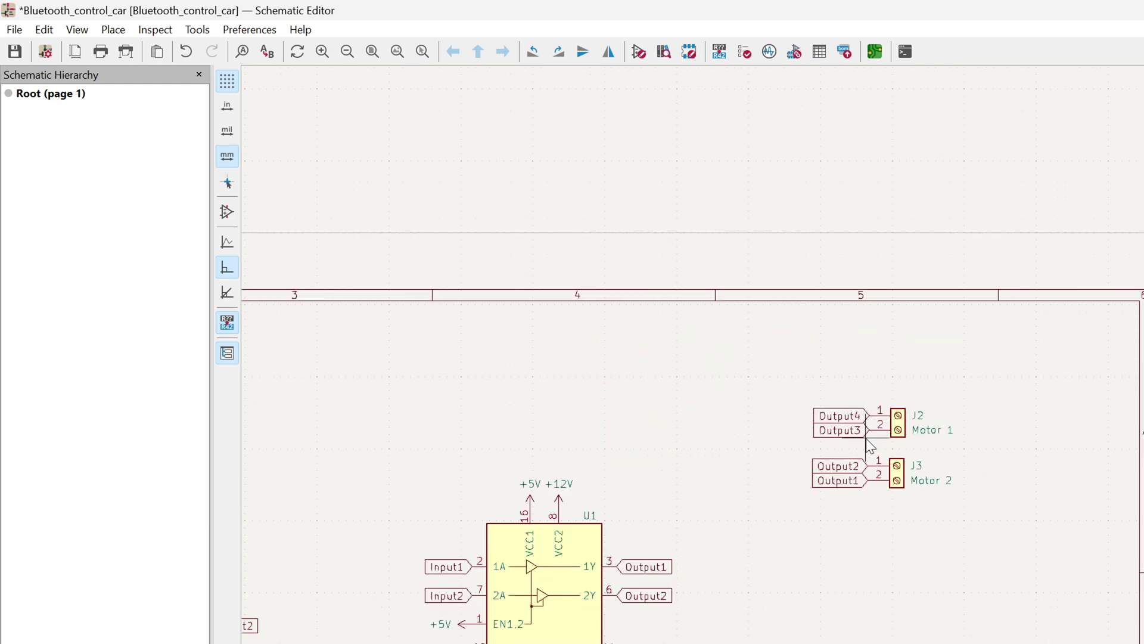
scroll(869, 446, "down", 5)
scroll(859, 465, "up", 2)
scroll(859, 464, "up", 2)
scroll(841, 492, "up", 1)
scroll(833, 490, "down", 2)
scroll(446, 358, "up", 5)
scroll(849, 188, "down", 3)
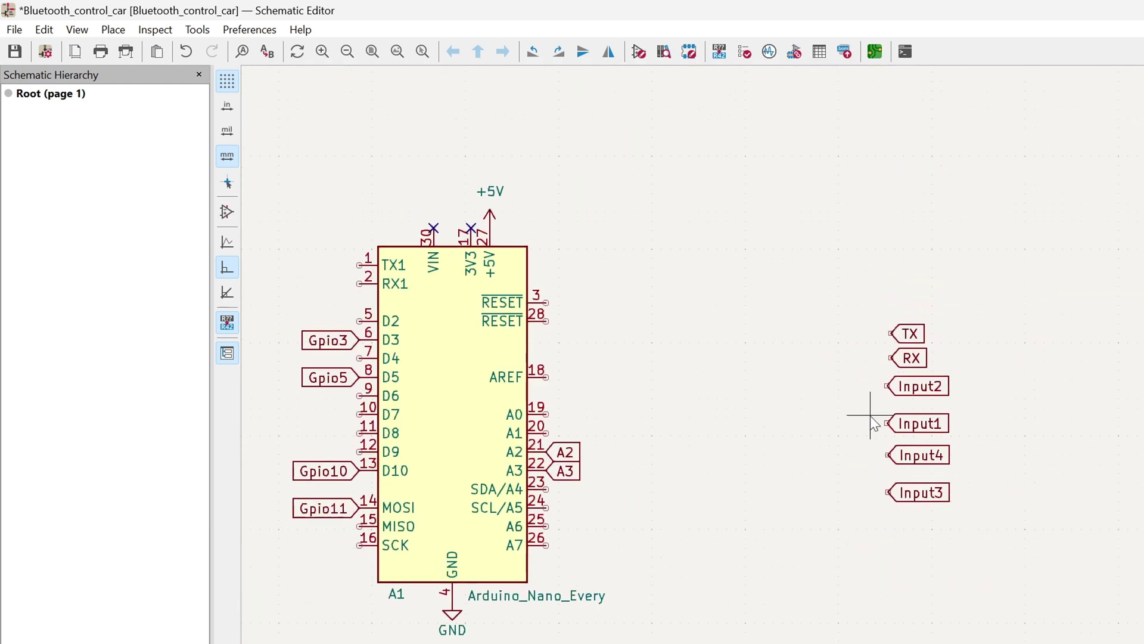
scroll(920, 394, "up", 4)
- Nudge Input2 down, then rotate copies of A2 and A3 and join them to TX and RX
left_click_drag(697, 403, 698, 443)
left_click(715, 287)
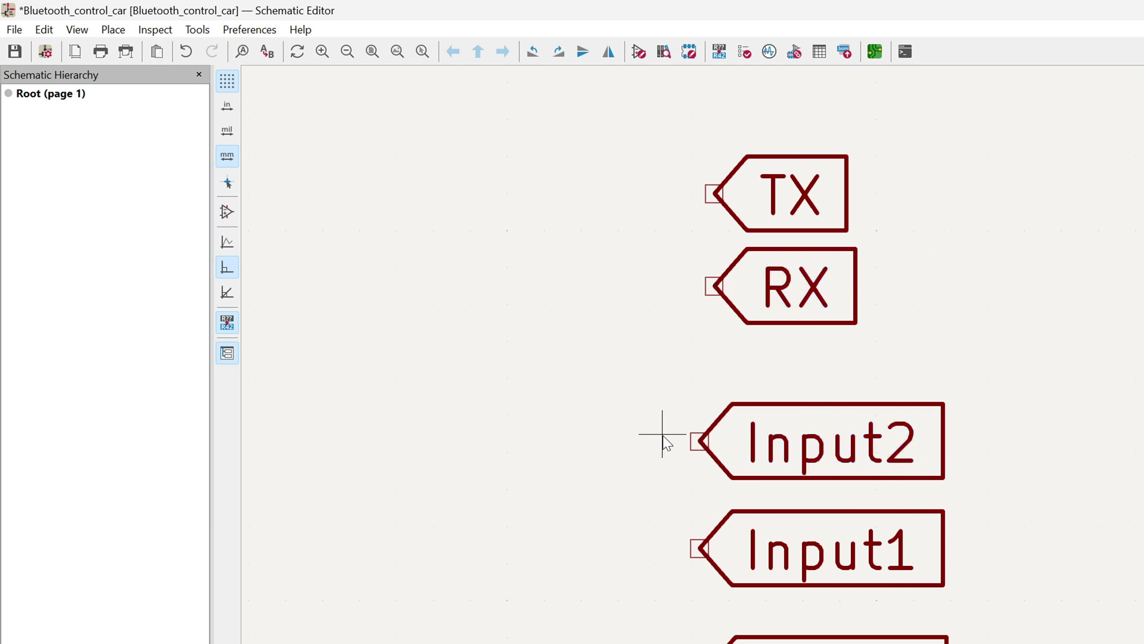
scroll(663, 441, "down", 3)
left_click_drag(760, 394, 787, 420)
key("m")
scroll(872, 416, "up", 3)
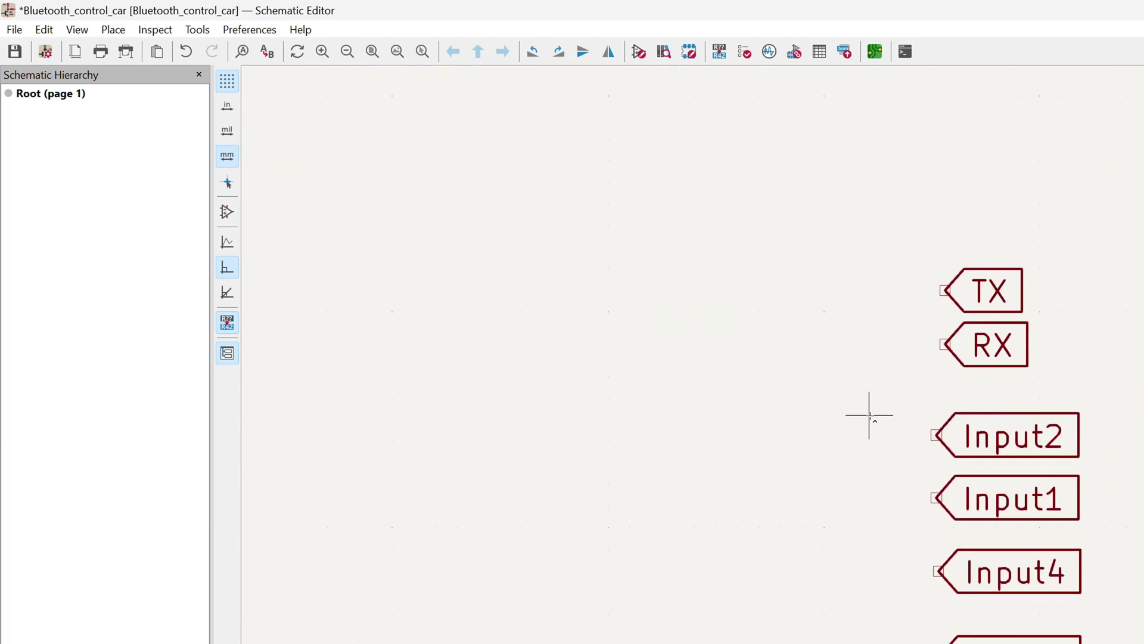
key("r")
key("r")
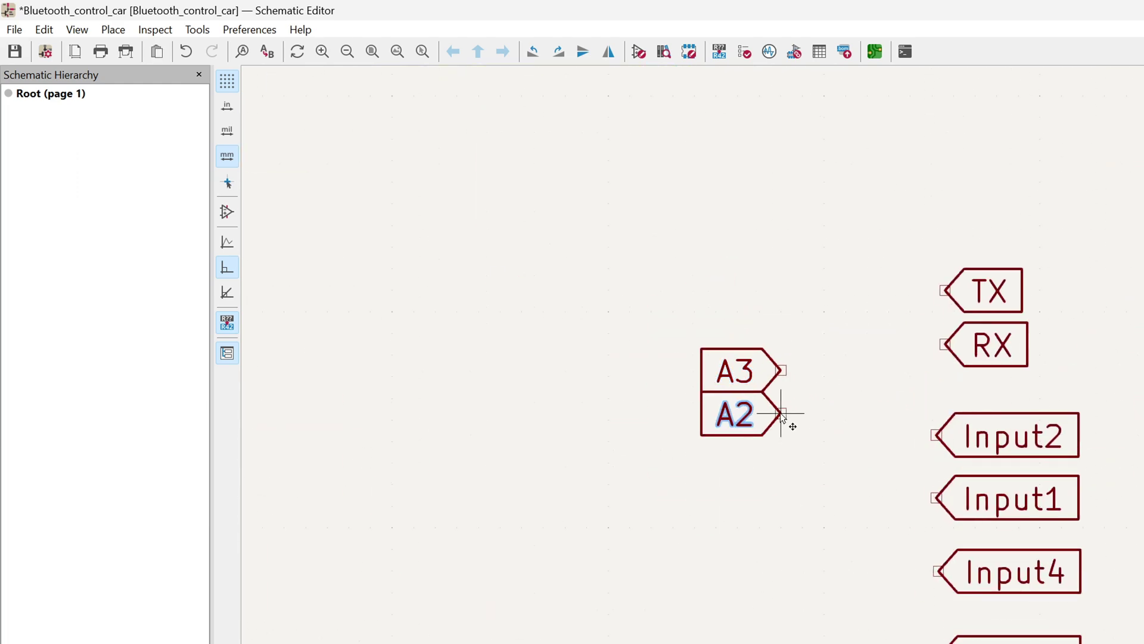
scroll(791, 427, "up", 5)
left_click(1019, 394)
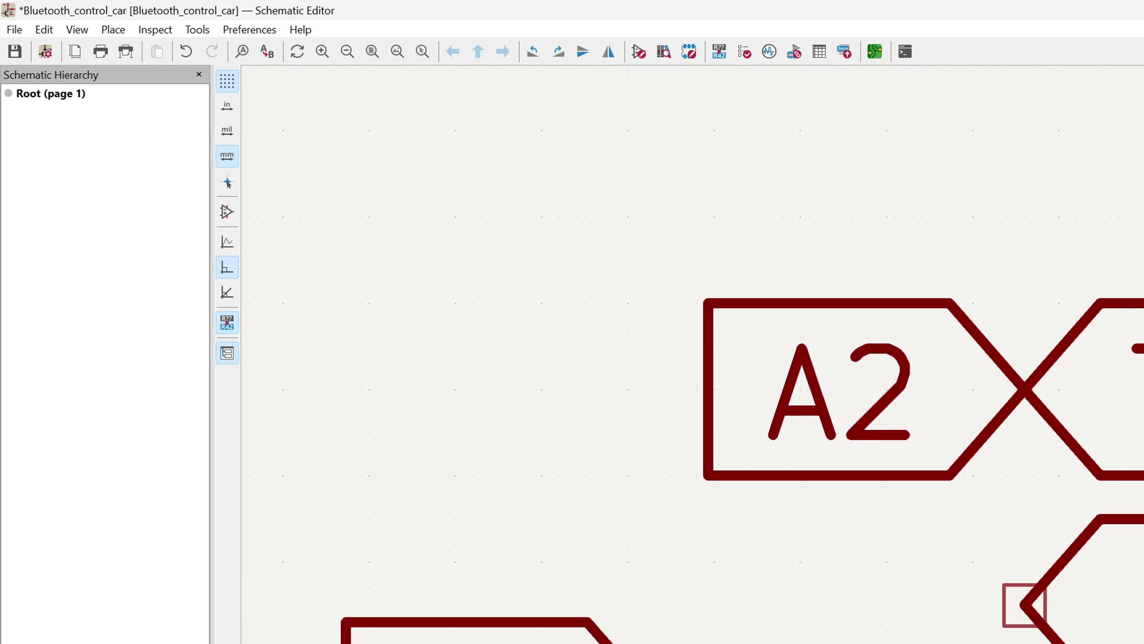
scroll(874, 426, "down", 4)
scroll(874, 426, "down", 3)
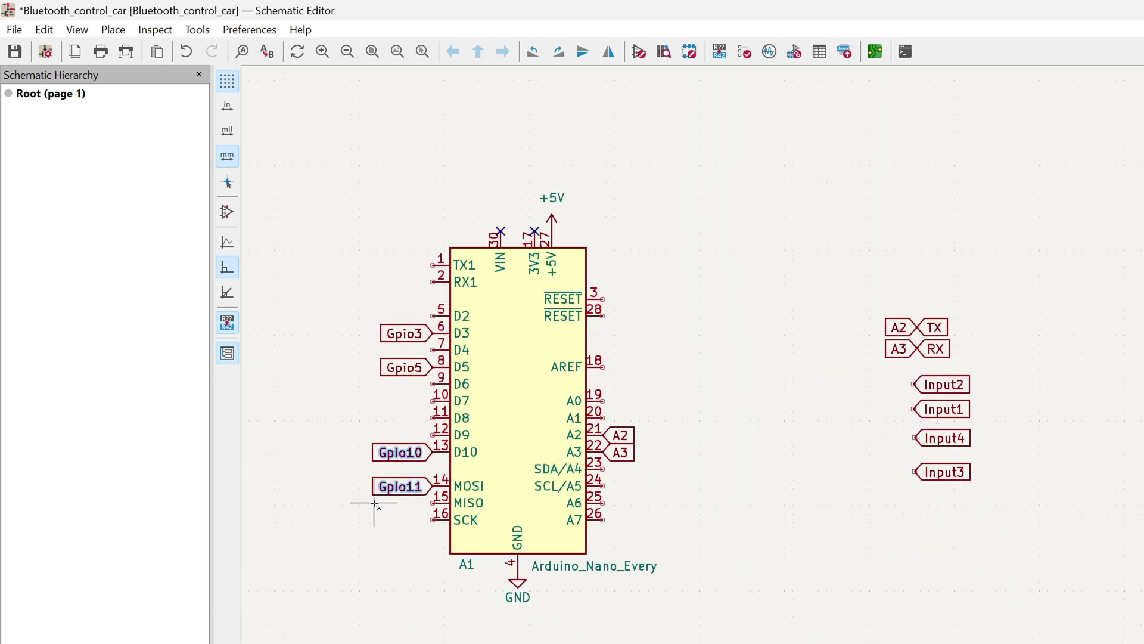
- Pair Gpio10 with Input2, Gpio11 with Input1, Gpio3 with Input4, Gpio5 with Input3
key("ctrl+d")
scroll(859, 402, "up", 5)
left_click(871, 419)
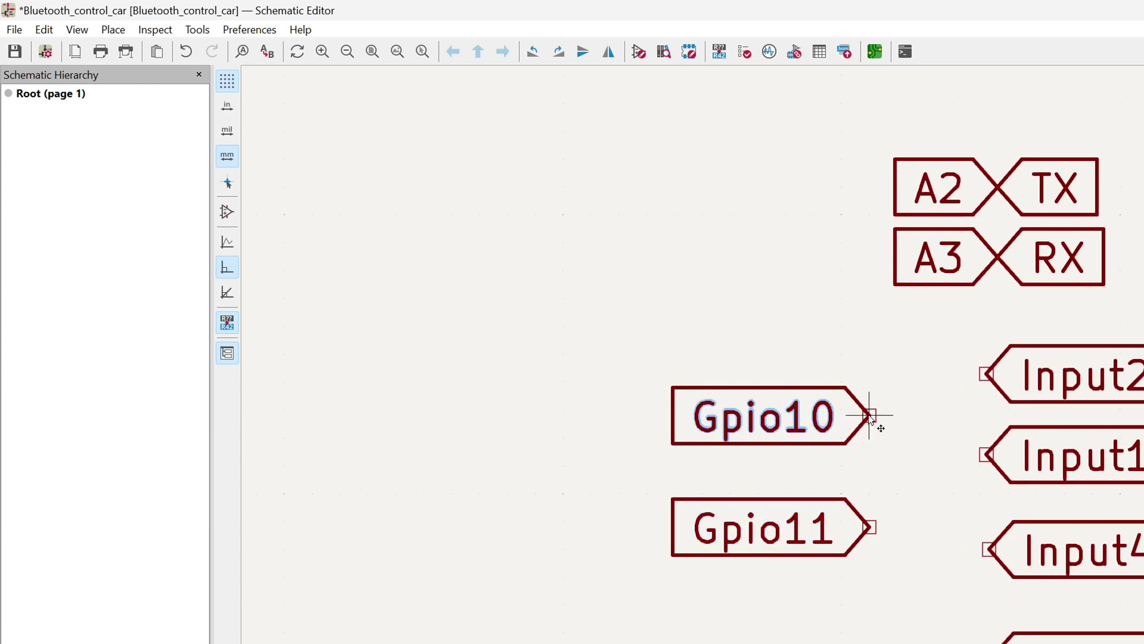
left_click_drag(871, 418, 984, 376)
left_click_drag(867, 527, 984, 456)
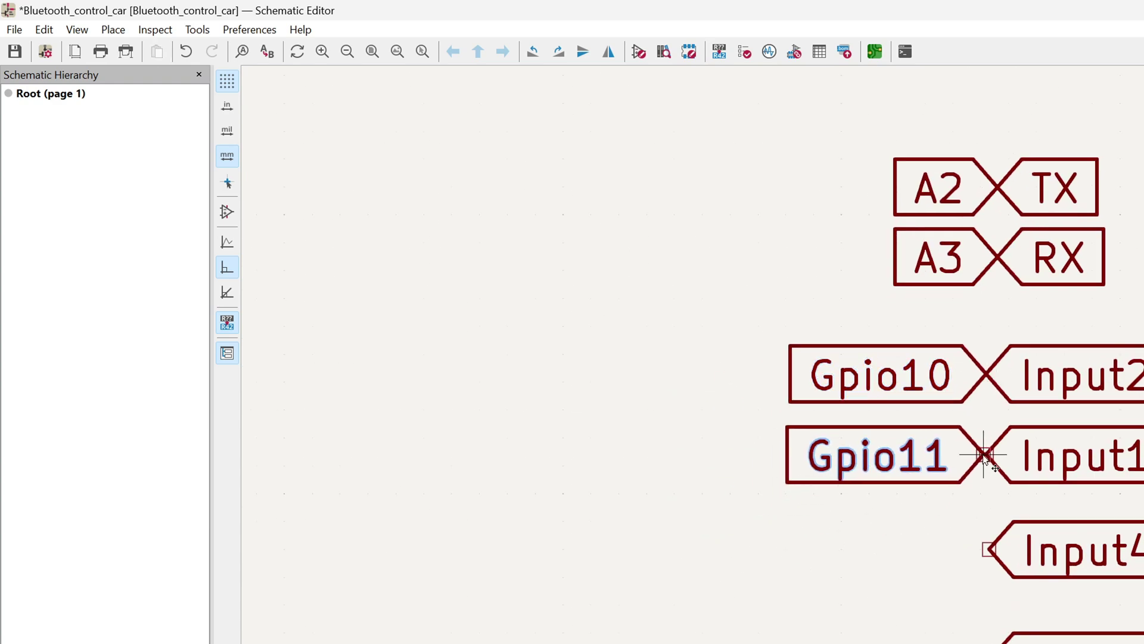
left_click(986, 456)
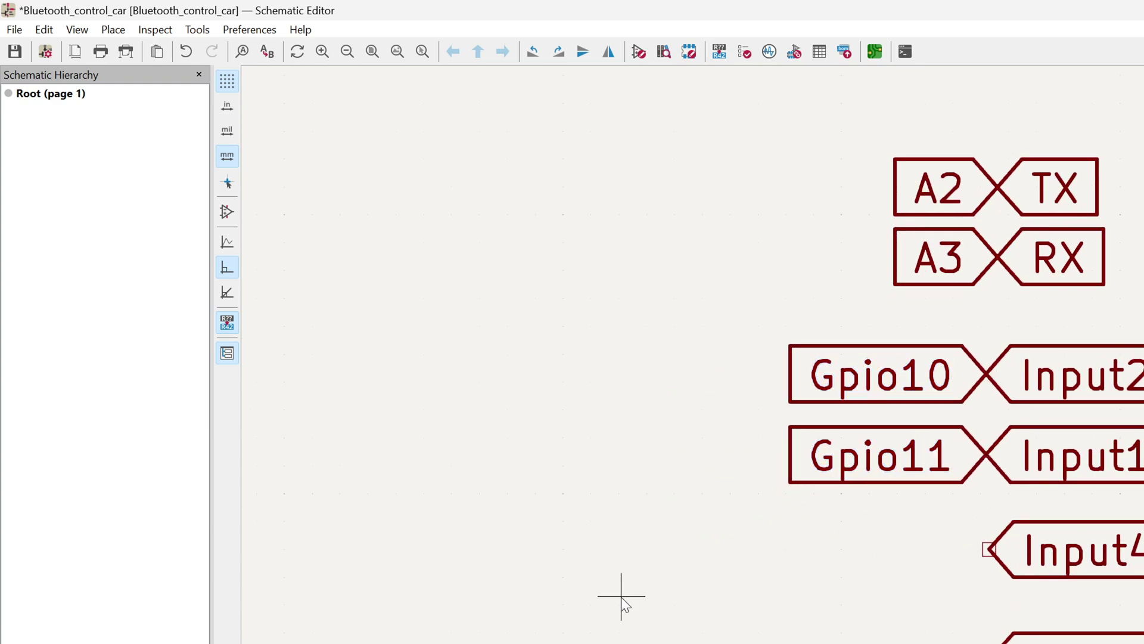
scroll(541, 612, "down", 5)
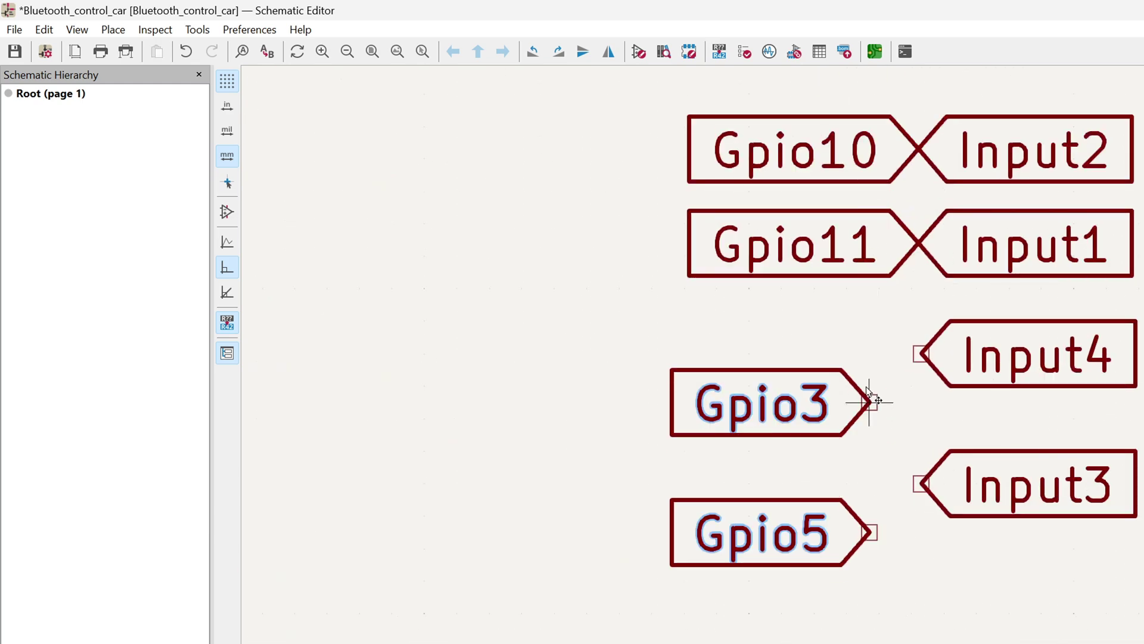
left_click_drag(876, 401, 920, 354)
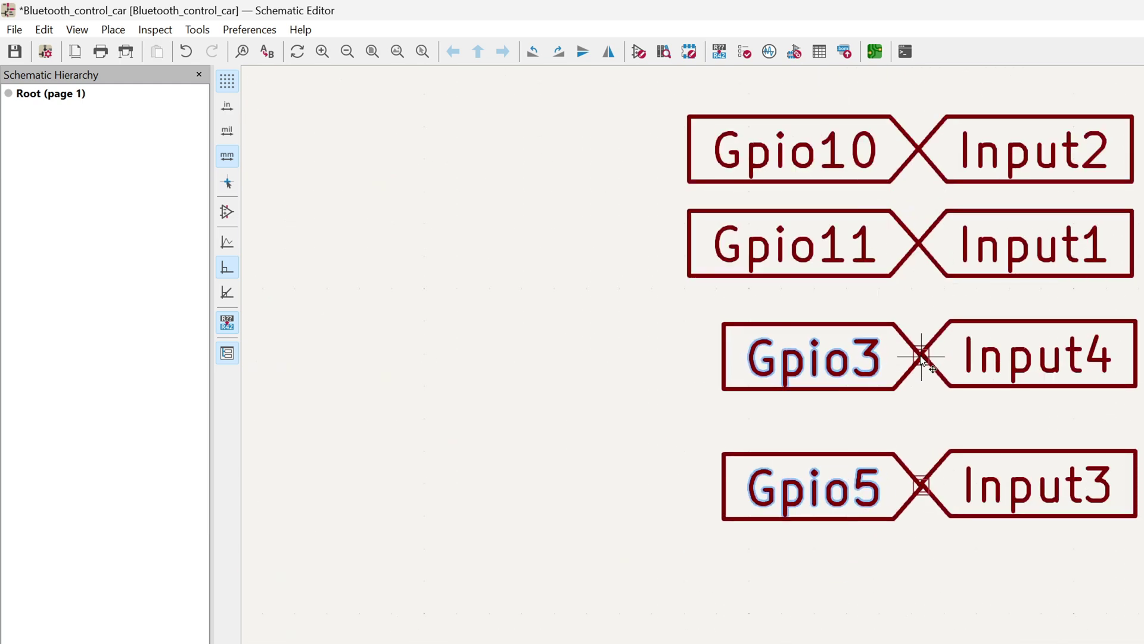
left_click(921, 581)
scroll(920, 581, "down", 6)
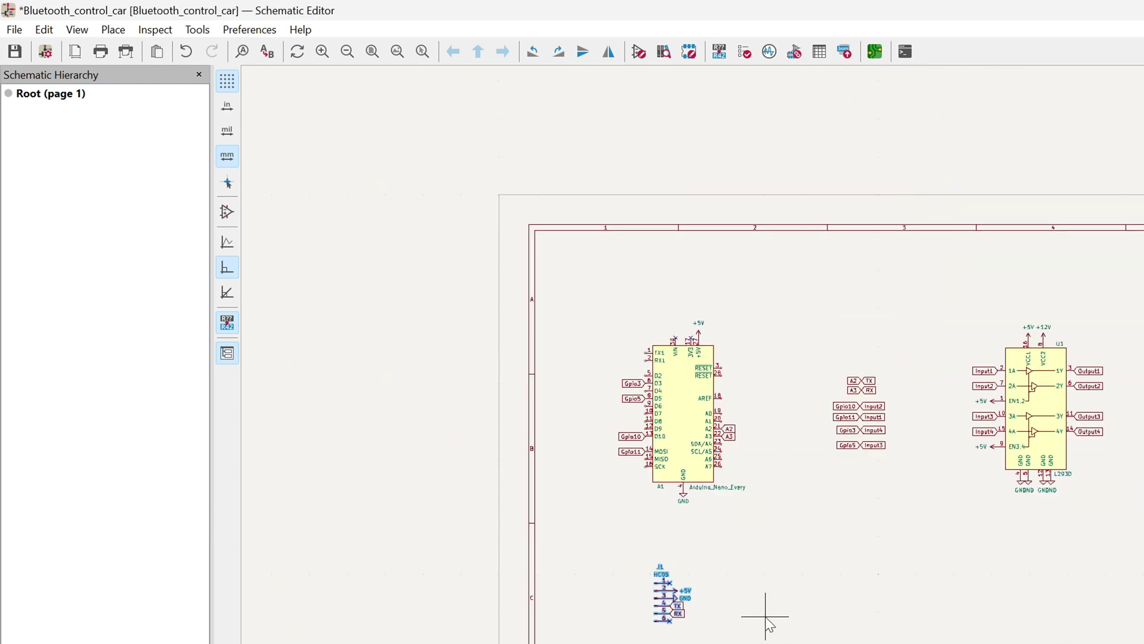
type("ba")
type("batt")
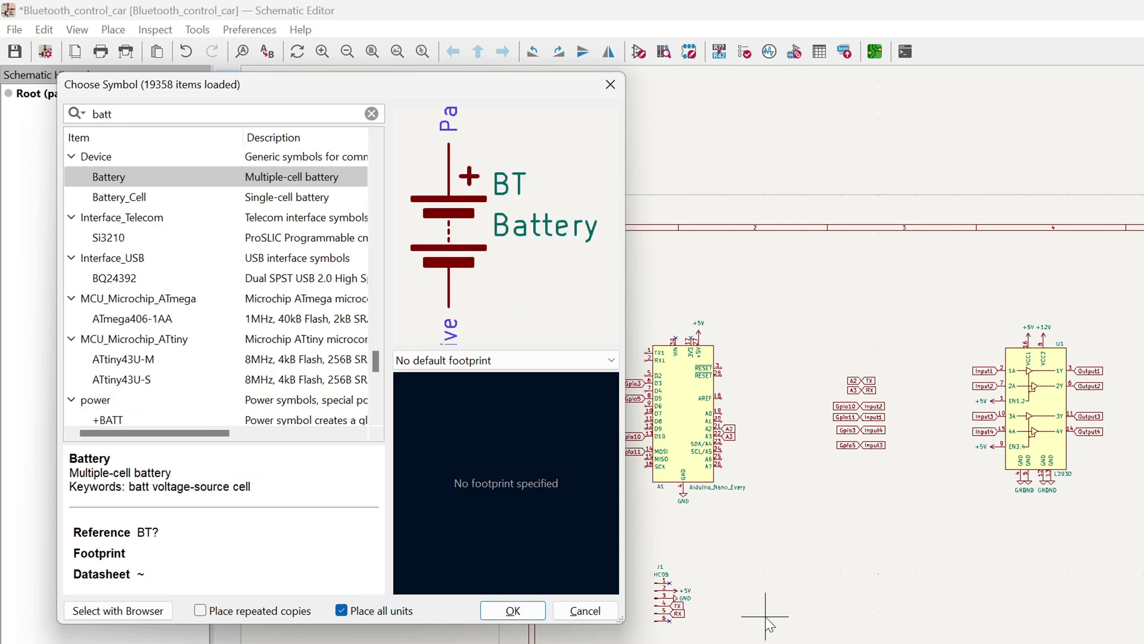
- Place battery BT1 with a +12V symbol and a GND symbol below it
double_click(190, 183)
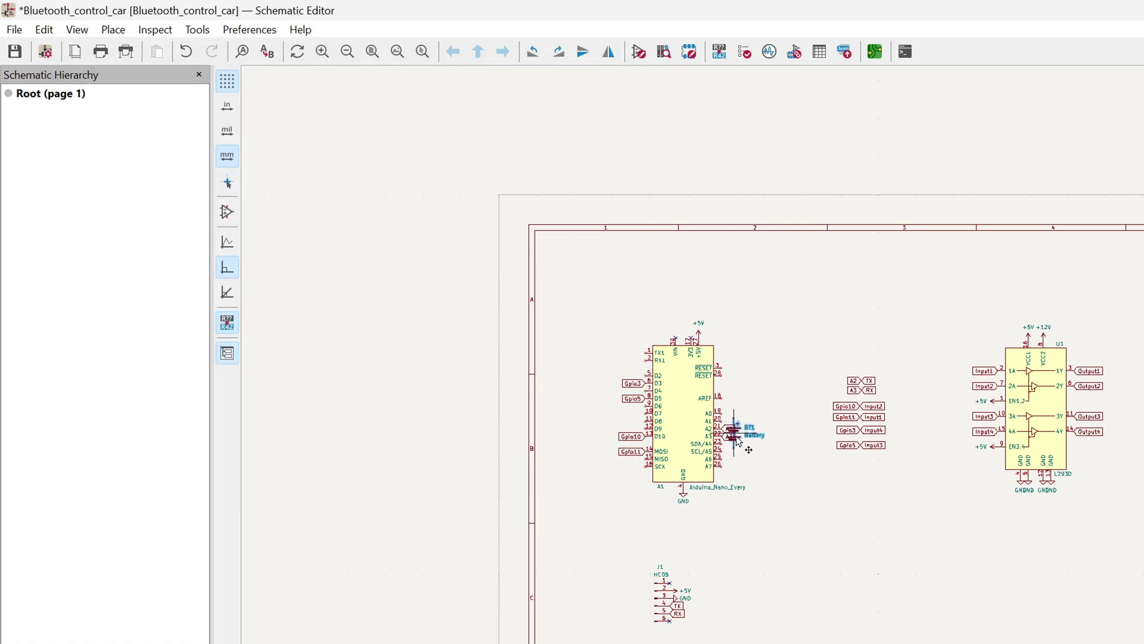
left_click(893, 590)
scroll(894, 590, "up", 6)
type("a12v")
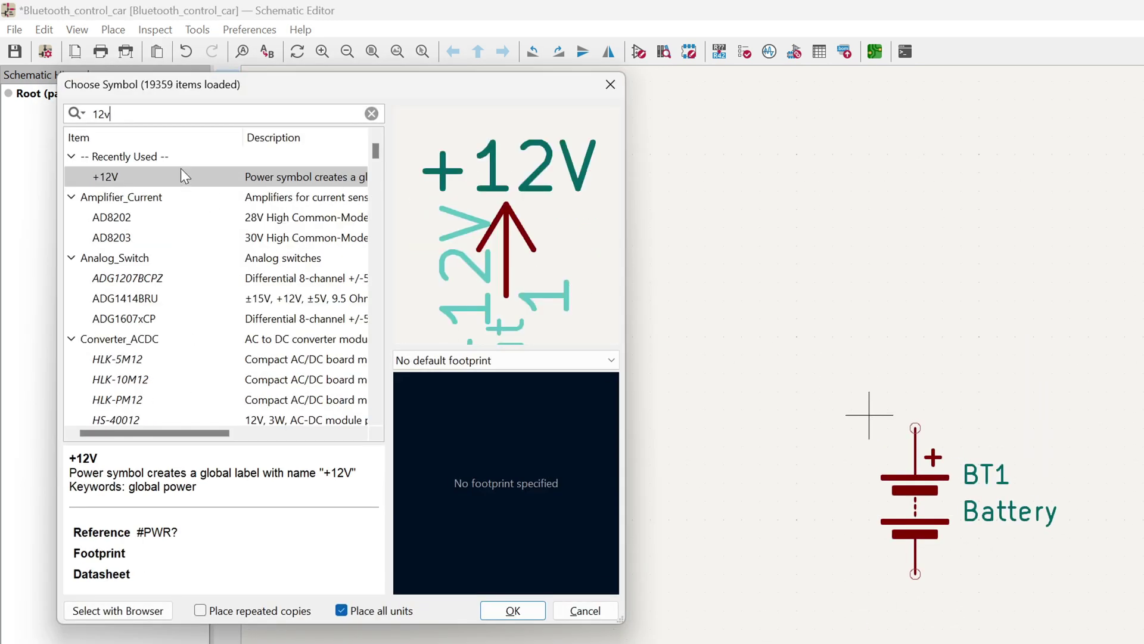
double_click(187, 177)
scroll(844, 430, "up", 5)
scroll(844, 429, "down", 10)
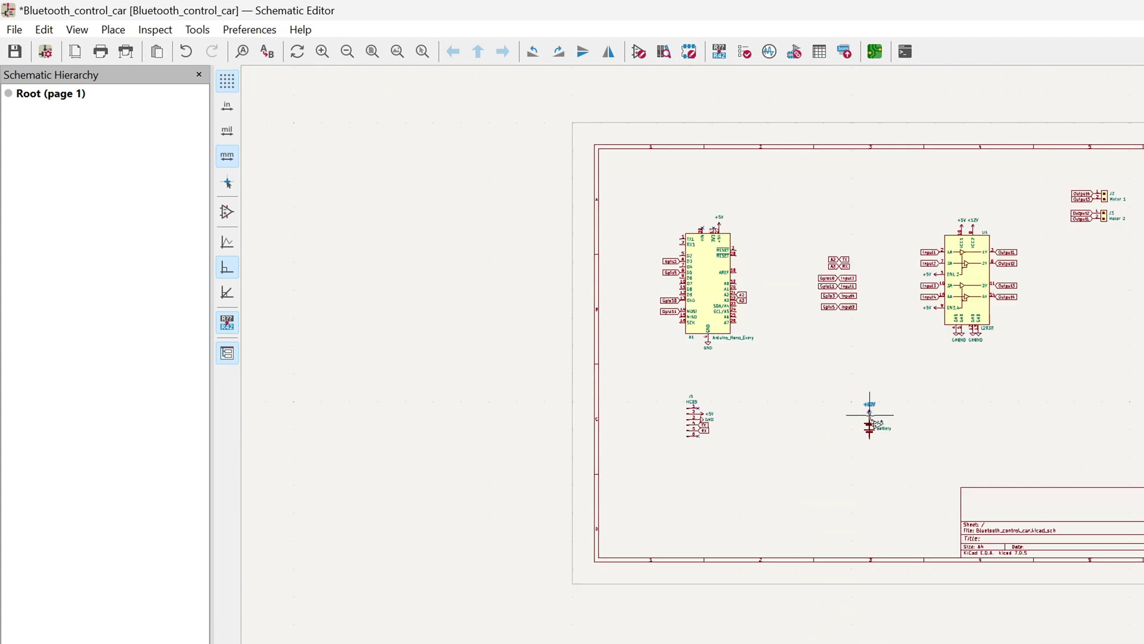
scroll(844, 429, "up", 10)
type("a")
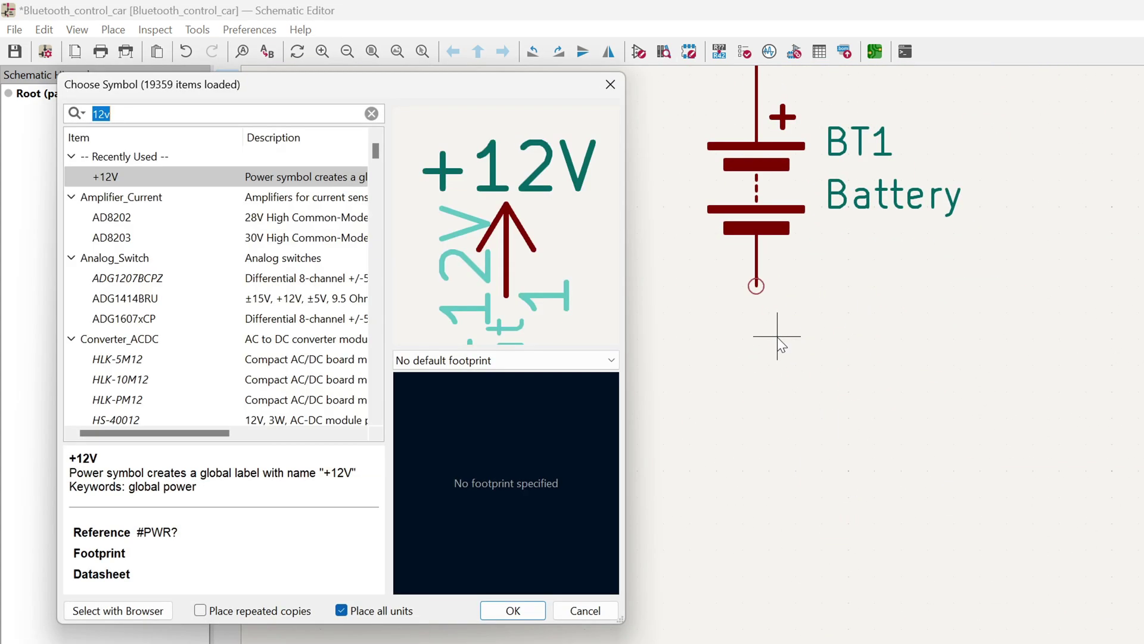
type("gnd")
double_click(113, 178)
left_click(760, 287)
scroll(870, 416, "down", 10)
- Assign BT1 a battery-holder footprint from the Battery footprint library
double_click(885, 385)
left_click(107, 204)
left_click(444, 205)
scroll(80, 539, "up", 5)
scroll(80, 539, "up", 5)
scroll(79, 540, "up", 5)
scroll(80, 539, "up", 3)
left_click(45, 108)
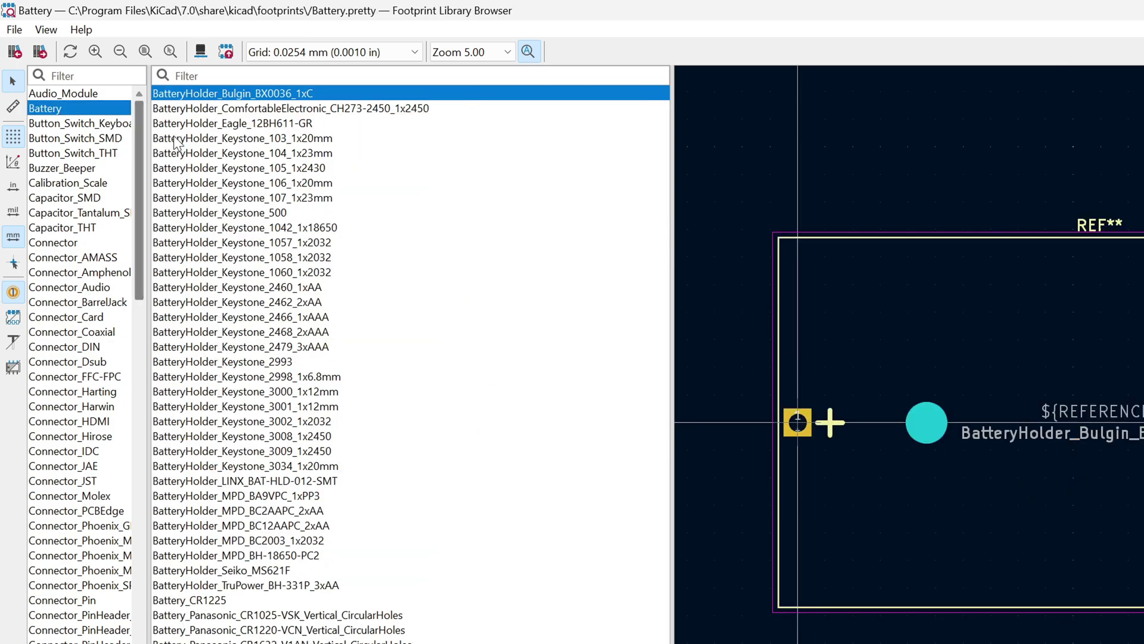
double_click(233, 123)
left_click(578, 440)
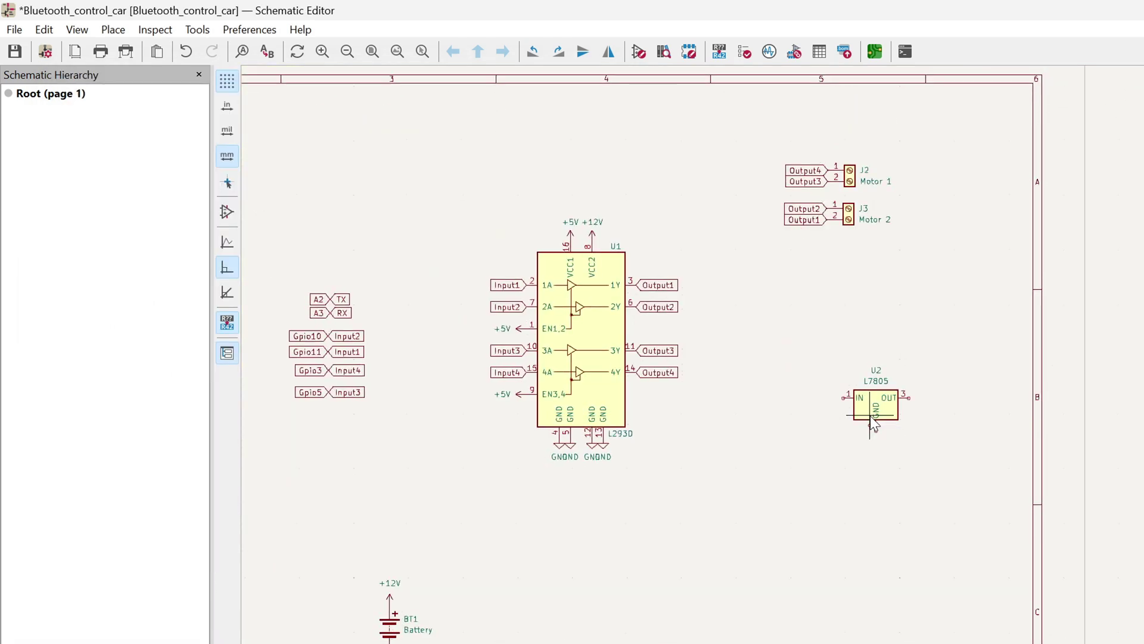
scroll(874, 428, "up", 3)
scroll(875, 428, "down", 2)
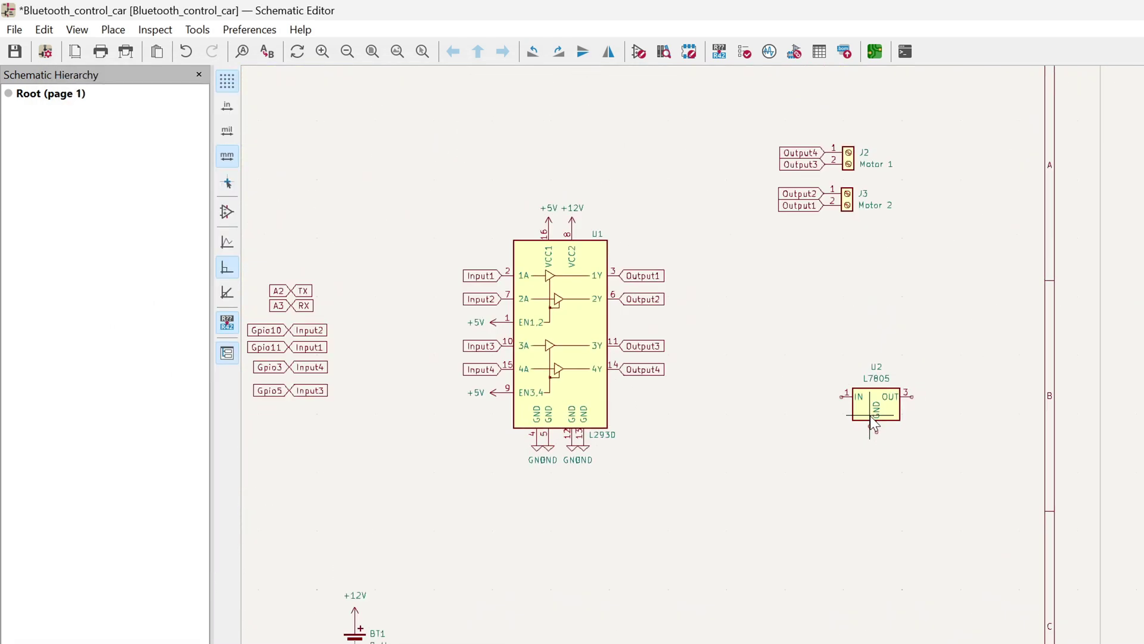
scroll(870, 416, "down", 1)
type("a12v")
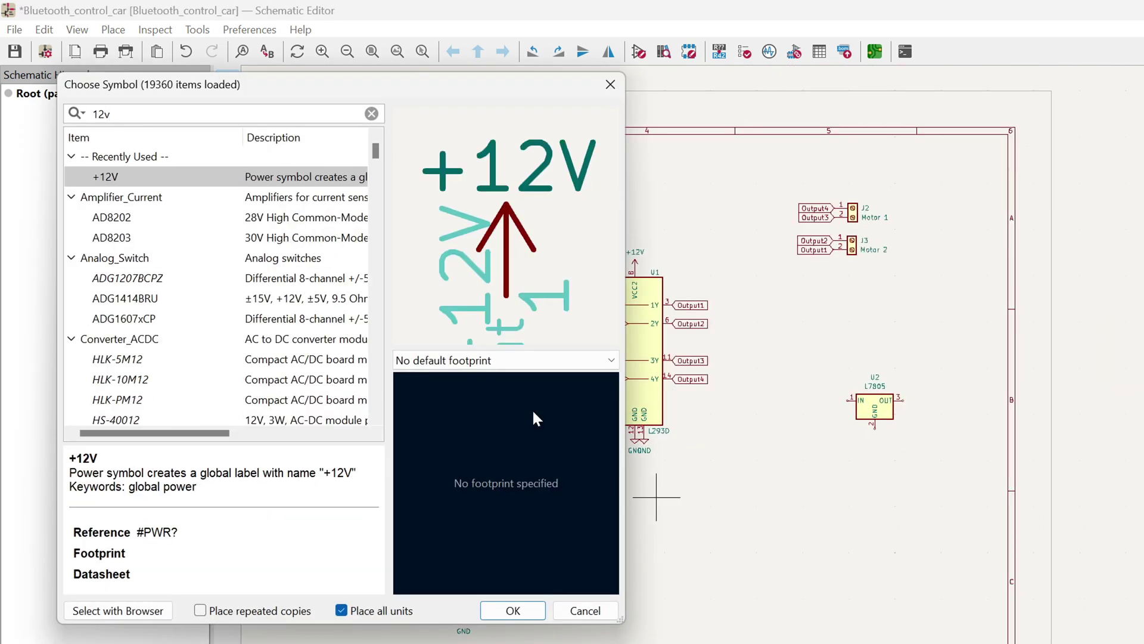
- Place a +12V symbol and wire it to the regulator's IN pin
key("Return")
scroll(853, 427, "up", 4)
scroll(853, 428, "down", 2)
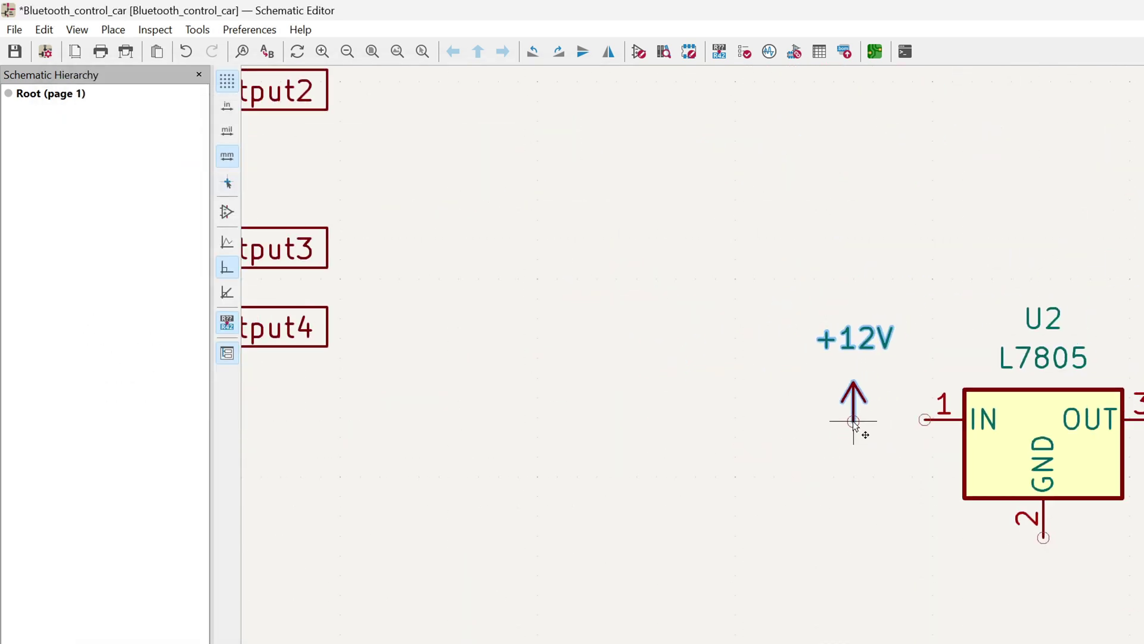
left_click(854, 421)
scroll(854, 422, "up", 5)
key("w")
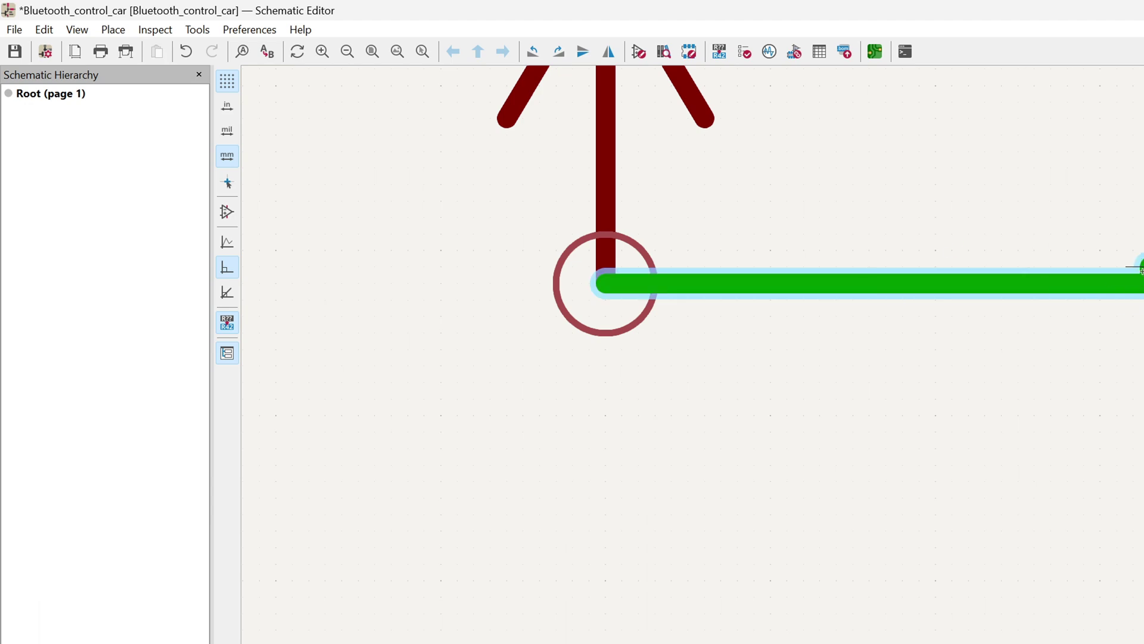
scroll(608, 285, "down", 4)
left_click(874, 411)
scroll(792, 322, "down", 2)
type("a5v")
- Place a +5V symbol and wire it to the regulator's OUT pin 3
double_click(146, 196)
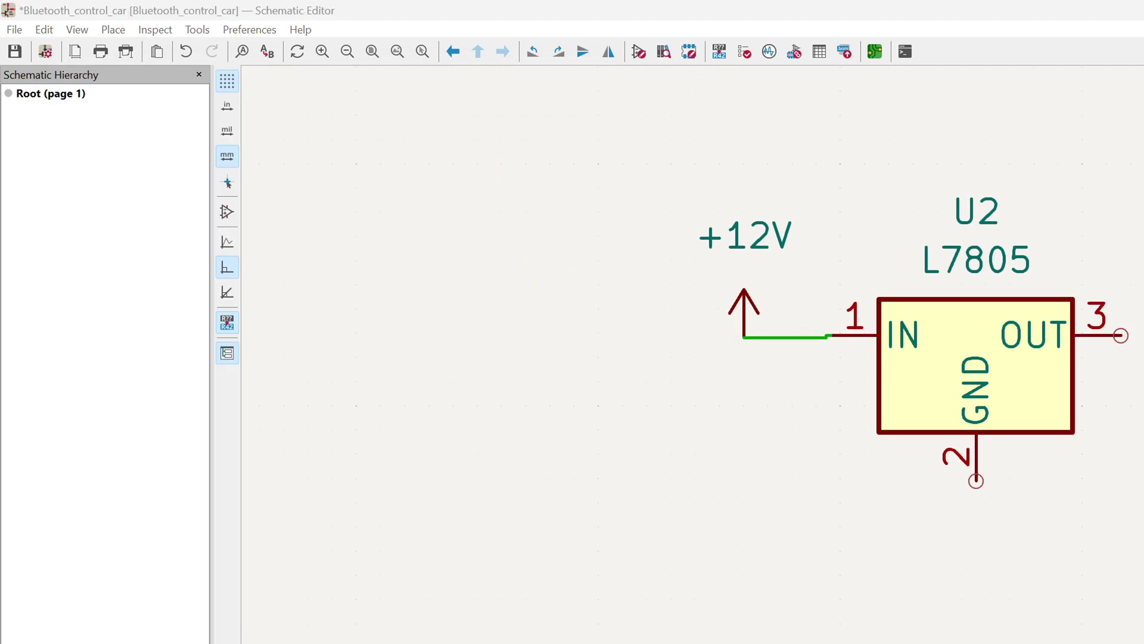
key("a")
key("Return")
scroll(854, 349, "up", 4)
scroll(805, 394, "down", 3)
left_click(868, 411)
scroll(872, 418, "up", 4)
left_click(633, 413)
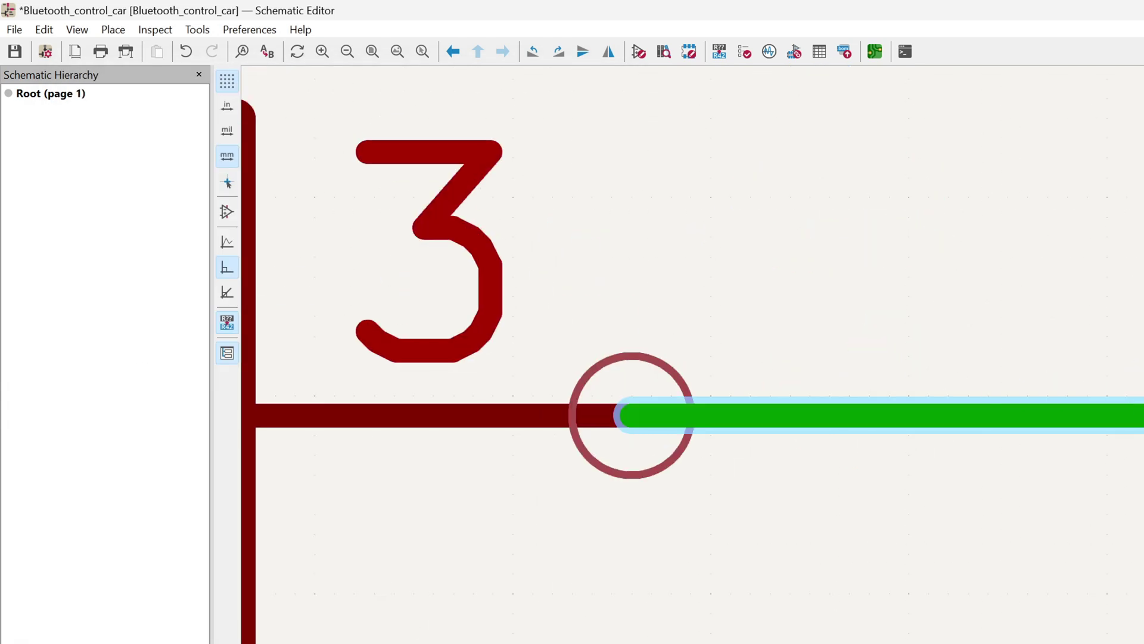
left_click(1136, 413)
scroll(876, 411, "down", 4)
type("a")
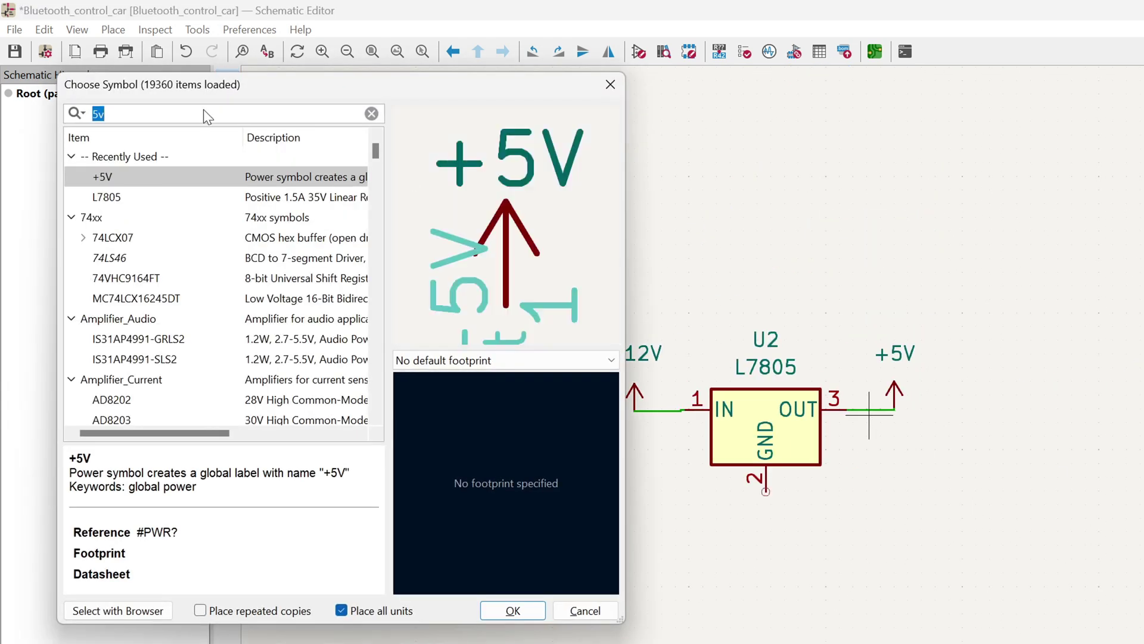
type("c")
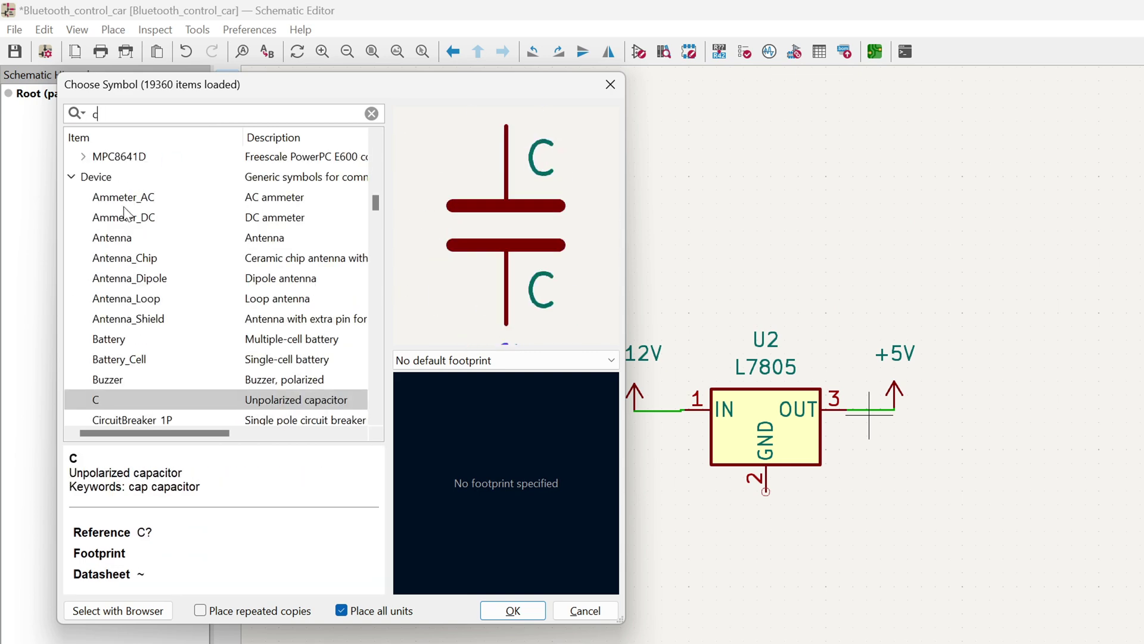
- Place 10uF capacitor C1 on the input with a radial tantalum Capacitor_THT footprint
key("Return")
left_click(659, 473)
scroll(659, 453, "up", 5)
left_click_drag(983, 346, 570, 400)
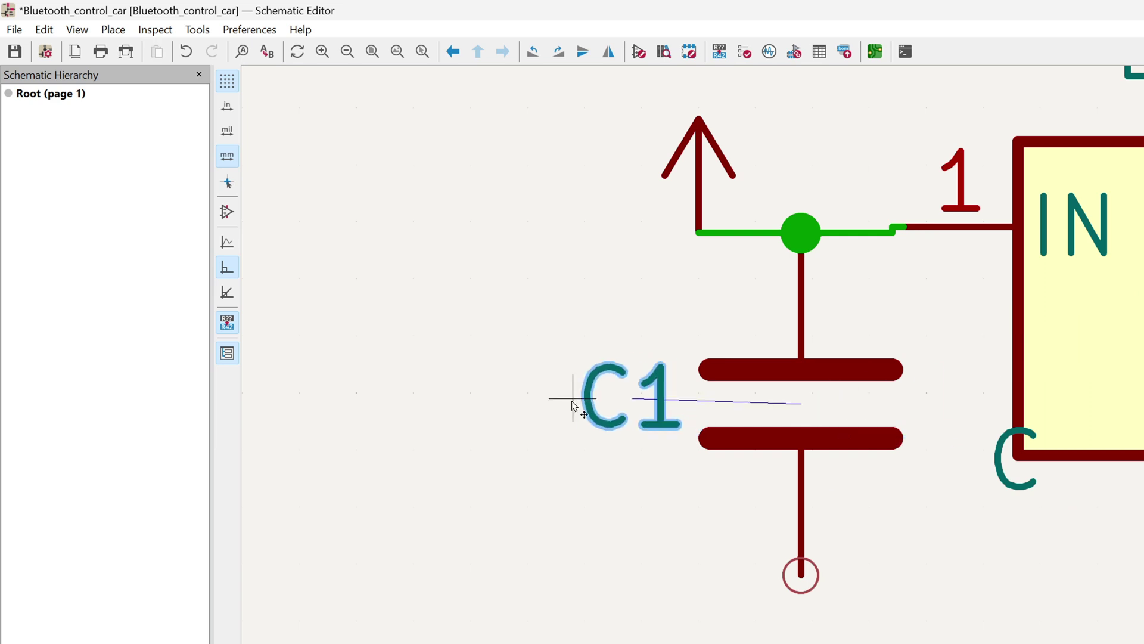
left_click_drag(1010, 461, 573, 325)
left_click(590, 326)
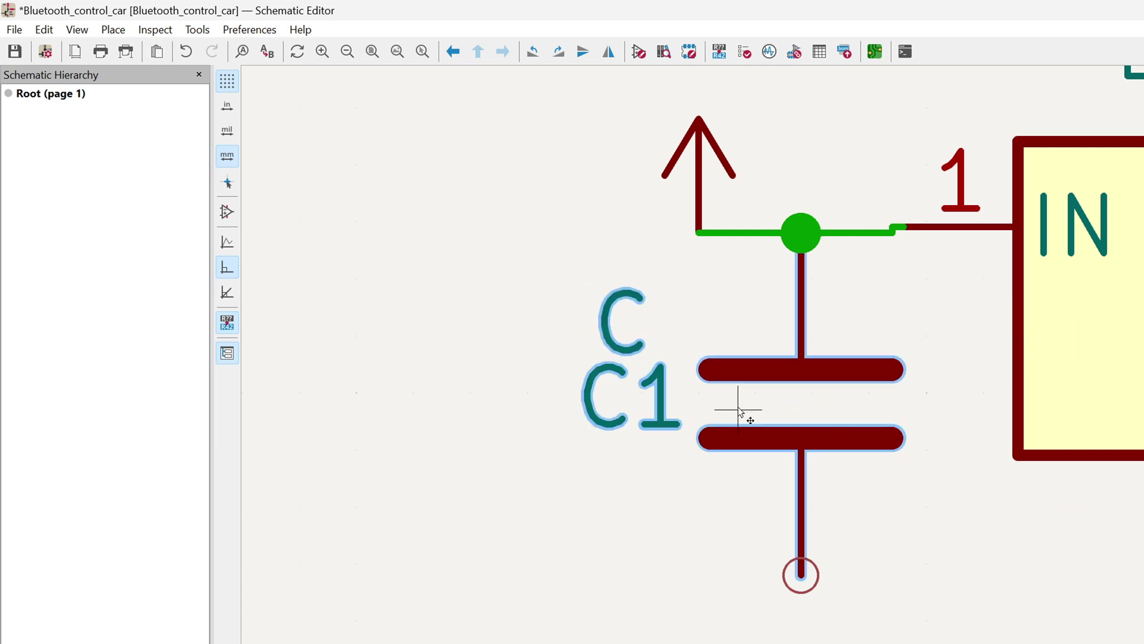
double_click(752, 402)
left_click(286, 184)
type("10u")
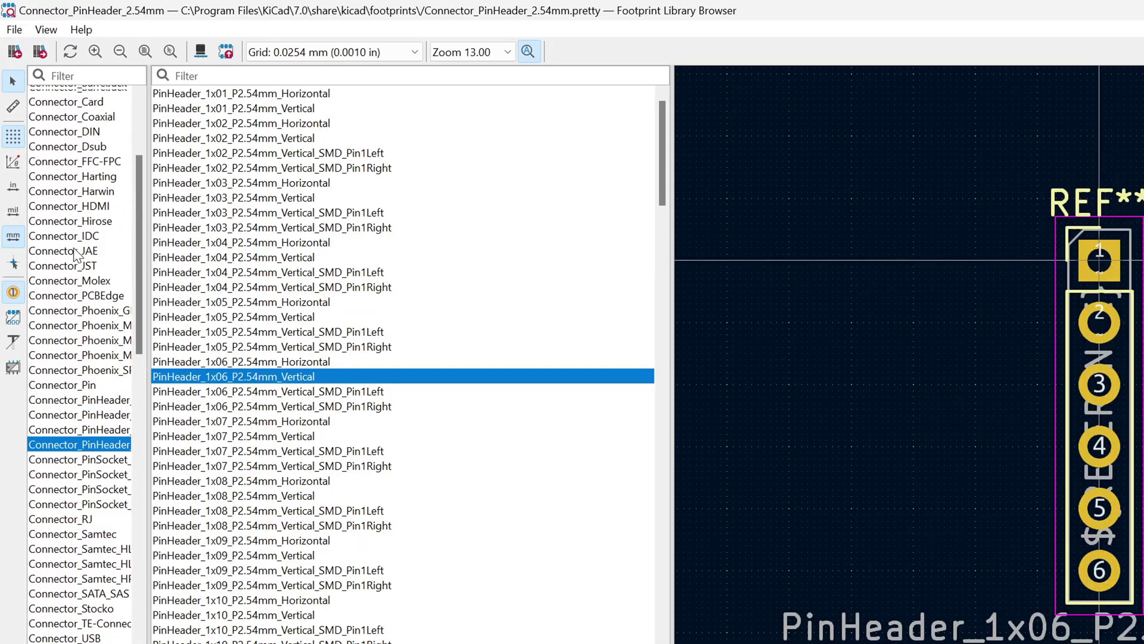
scroll(79, 257, "up", 5)
left_click(64, 227)
scroll(291, 358, "down", 10)
left_click(291, 526)
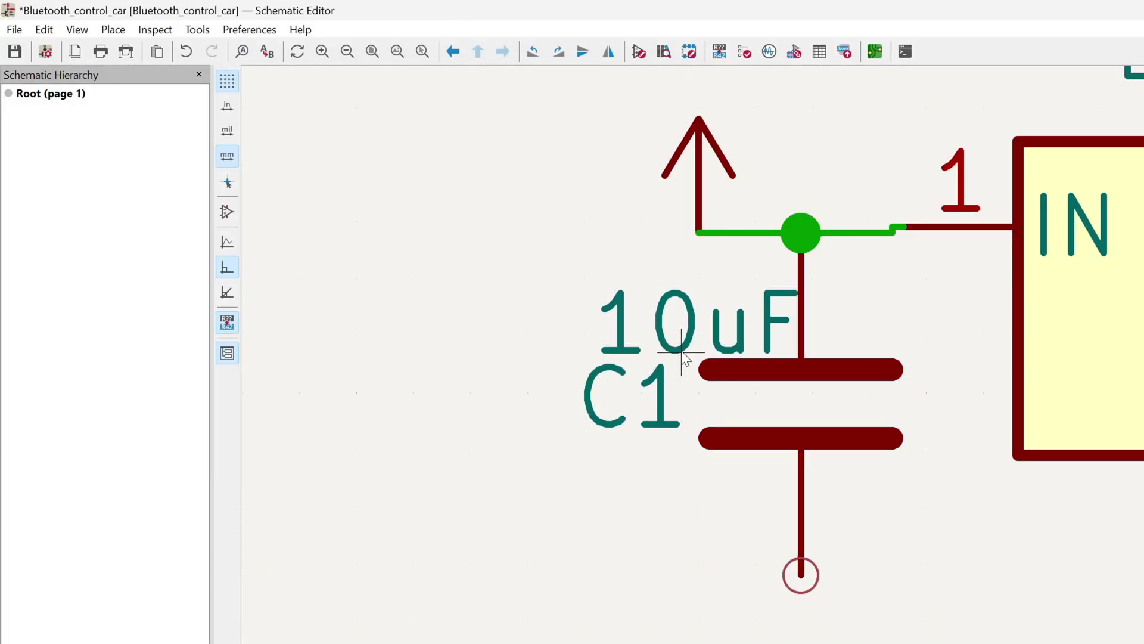
left_click_drag(684, 353, 478, 483)
left_click_drag(590, 397, 518, 411)
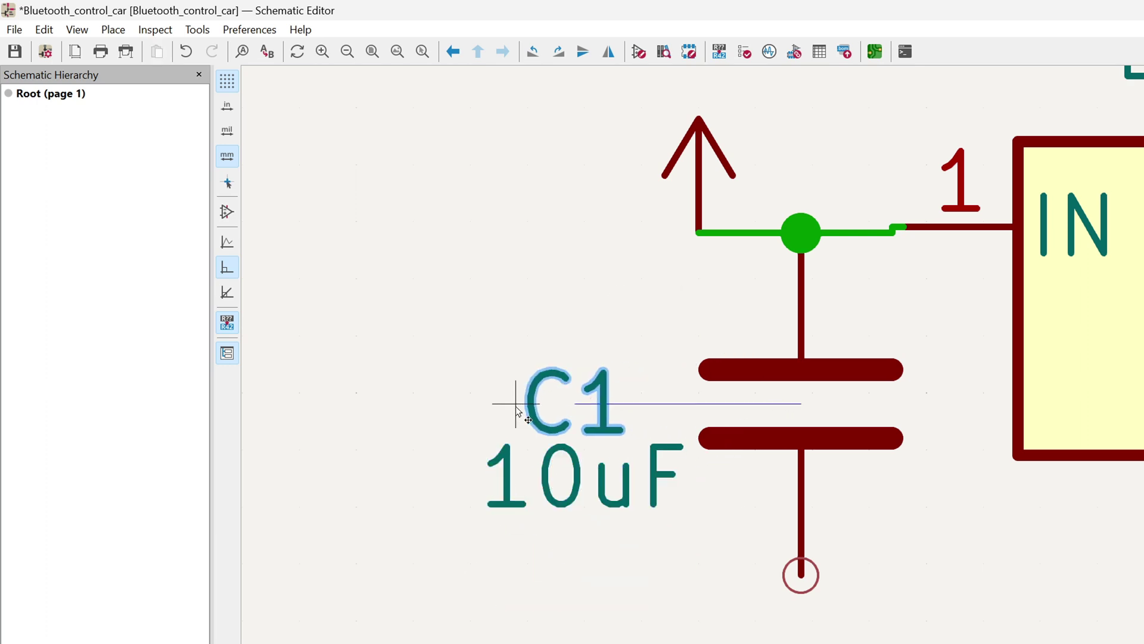
type("agnd")
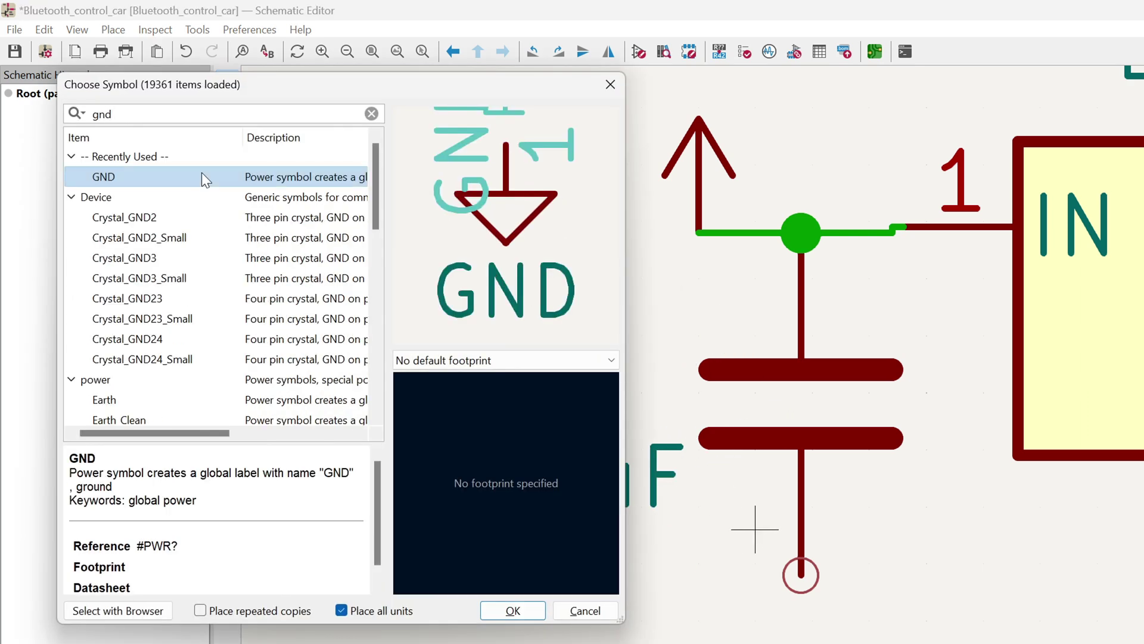
- Ground C1, copy it with its ground to the +5V output side, and ground the GND pin
double_click(98, 177)
left_click(810, 581)
scroll(810, 581, "down", 2)
left_click_drag(804, 259, 877, 464)
scroll(867, 411, "down", 1)
key("ctrl+d")
left_click(925, 376)
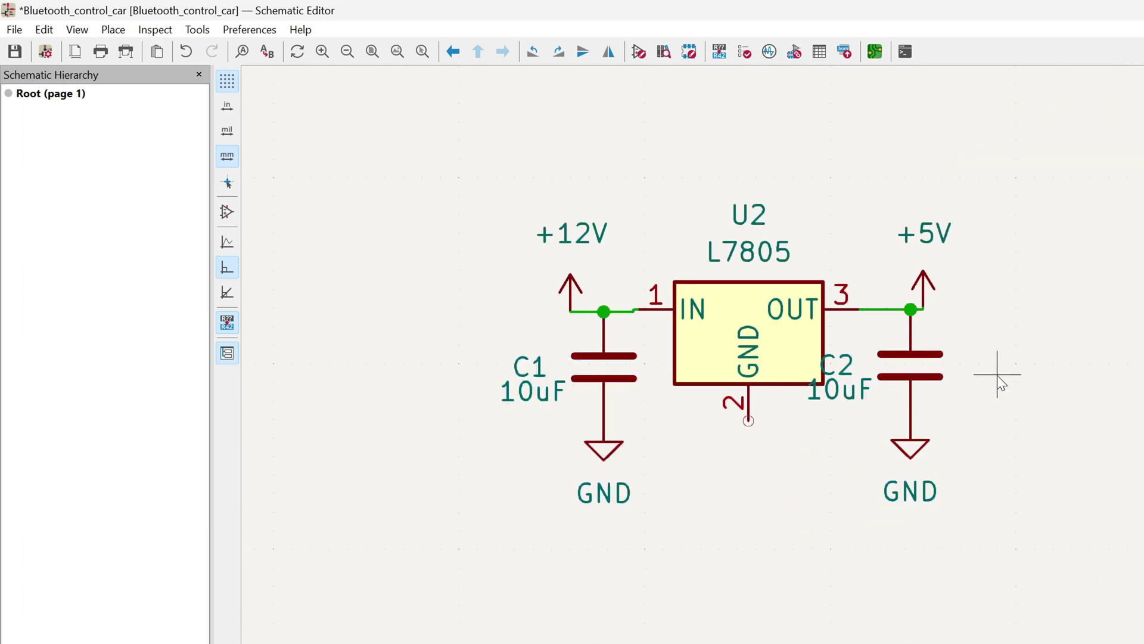
scroll(872, 358, "up", 3)
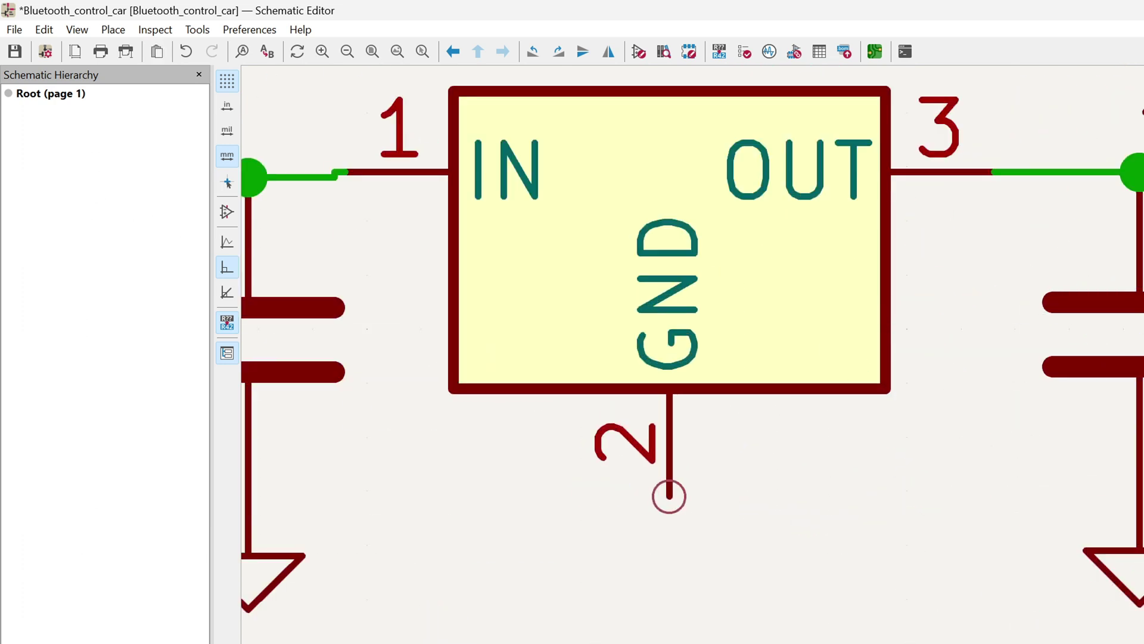
scroll(1041, 498, "down", 4)
scroll(796, 430, "up", 4)
left_click(889, 420)
scroll(1092, 503, "down", 4)
- From U2's properties, browse the footprint libraries to Package_TO_SOT_THT
double_click(870, 349)
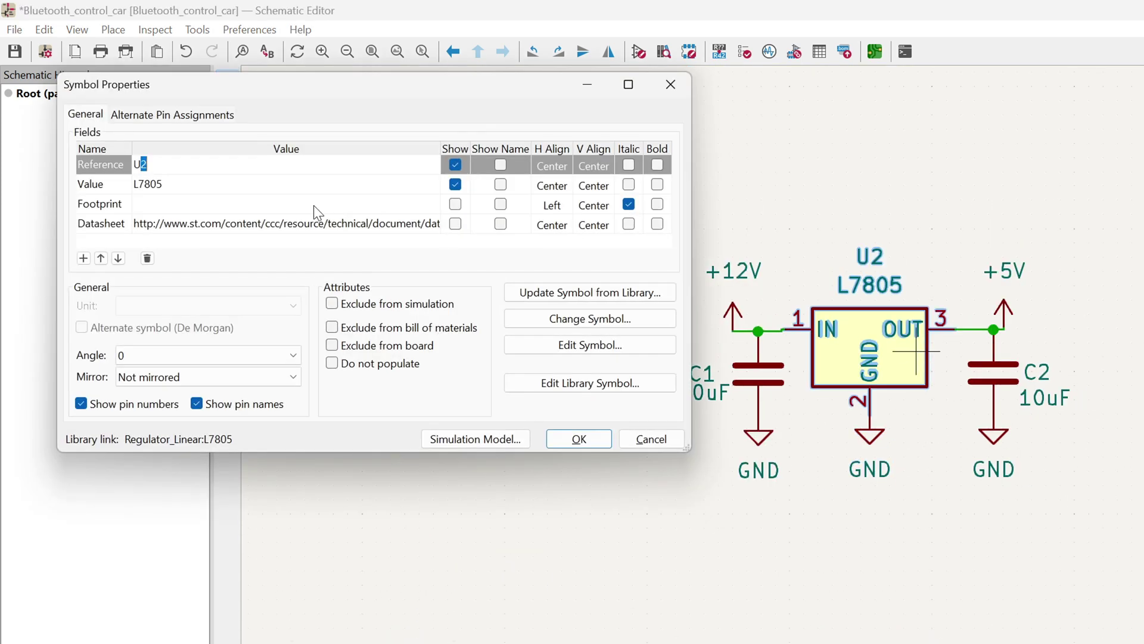
left_click(314, 205)
scroll(93, 248, "up", 1)
scroll(93, 249, "down", 5)
scroll(72, 357, "down", 8)
scroll(54, 492, "down", 5)
scroll(47, 543, "down", 3)
scroll(55, 518, "down", 5)
scroll(58, 501, "down", 5)
scroll(65, 471, "down", 5)
left_click(72, 318)
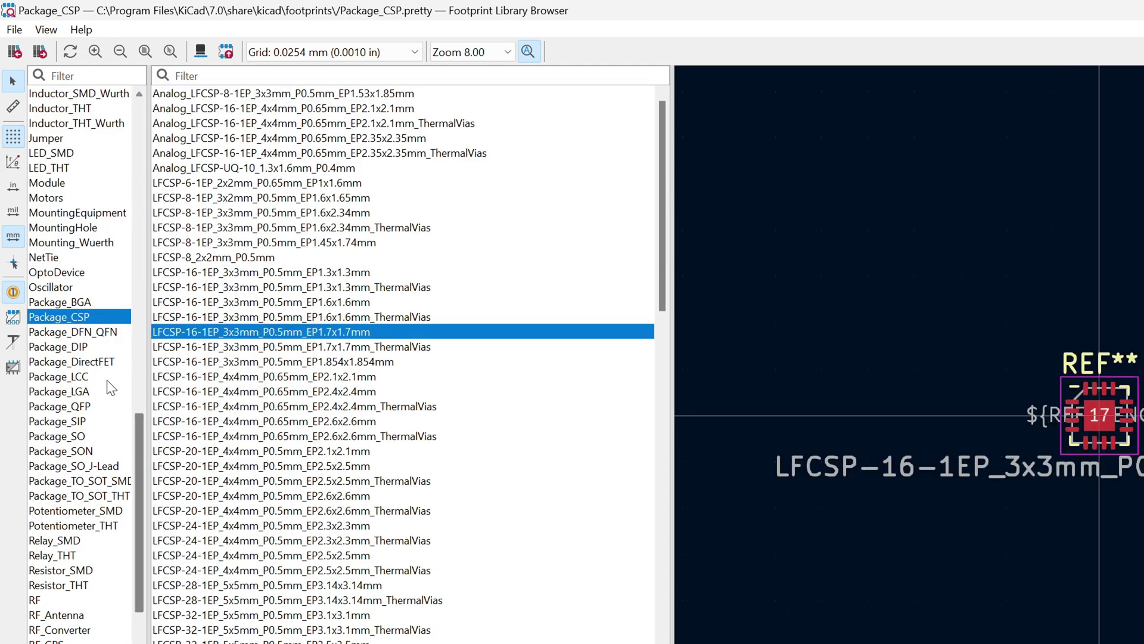
left_click(72, 361)
left_click(63, 406)
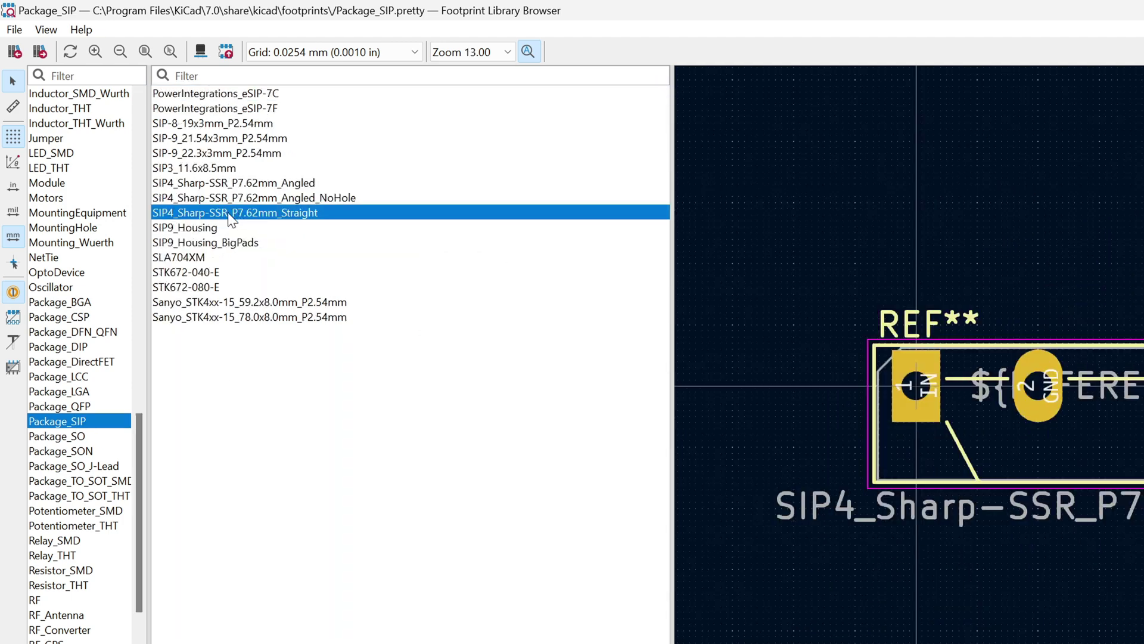
left_click(57, 437)
left_click(62, 450)
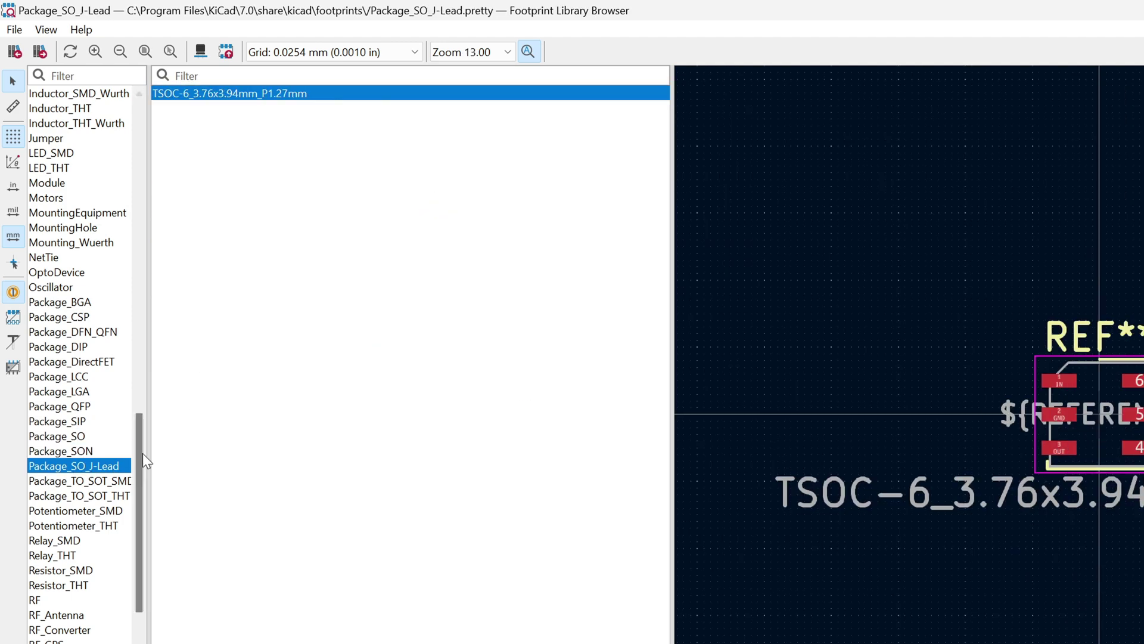
left_click(79, 482)
scroll(238, 438, "down", 10)
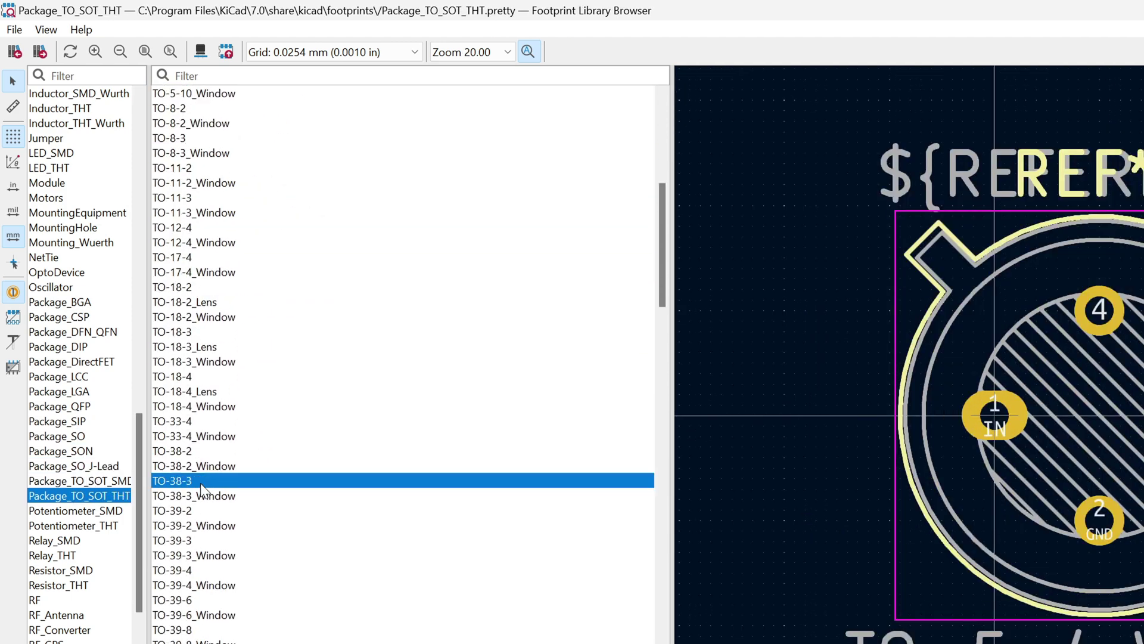
scroll(239, 442, "down", 5)
scroll(215, 469, "down", 10)
- Compare TO-52 and TO-92 footprints, then assign TO-126-3_Vertical to U2 and confirm
left_click(202, 511)
scroll(199, 537, "down", 5)
left_click(198, 557)
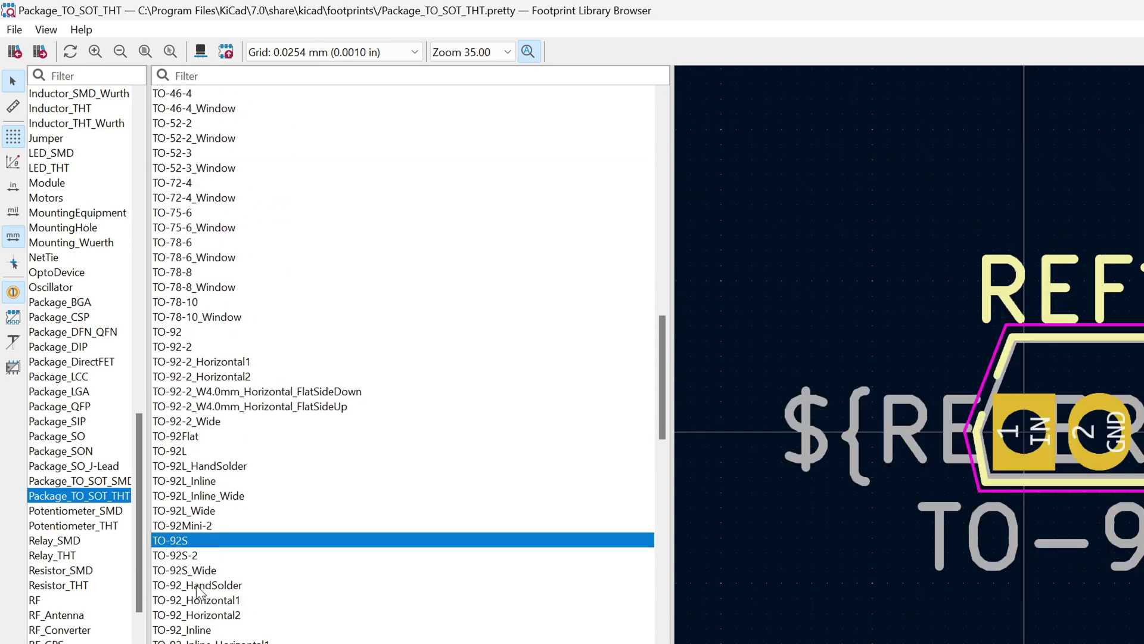
scroll(199, 556, "down", 6)
left_click(215, 451)
left_click(228, 590)
left_click(215, 421)
scroll(216, 493, "down", 6)
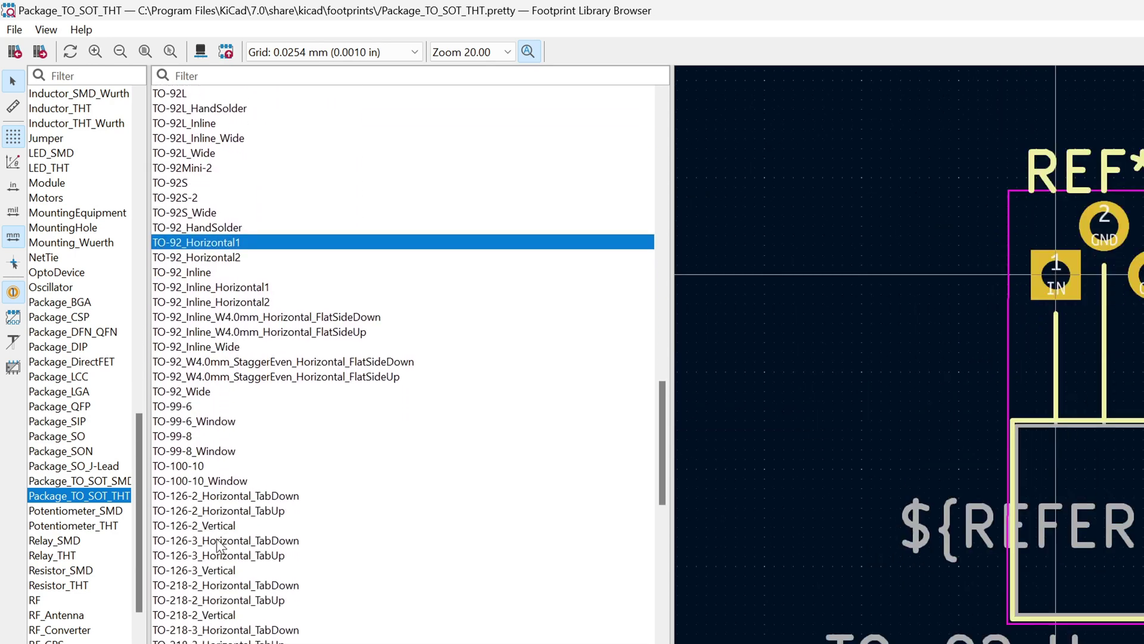
double_click(206, 501)
left_click(571, 428)
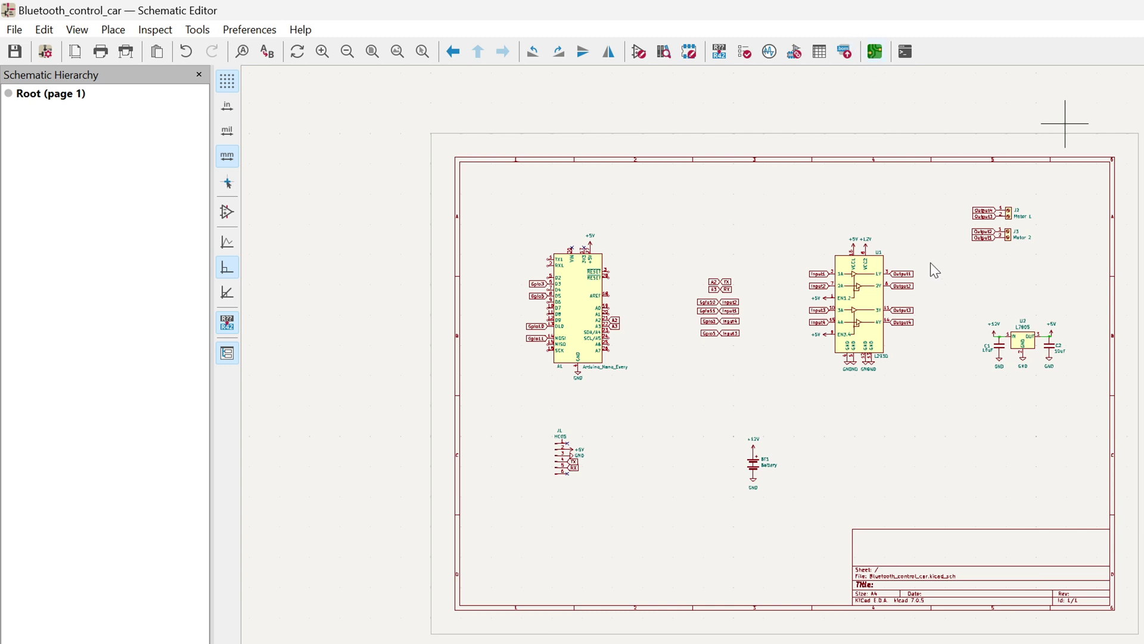
- Switch from the schematic to the Bluetooth_control_car board layout
key("ctrl+u")
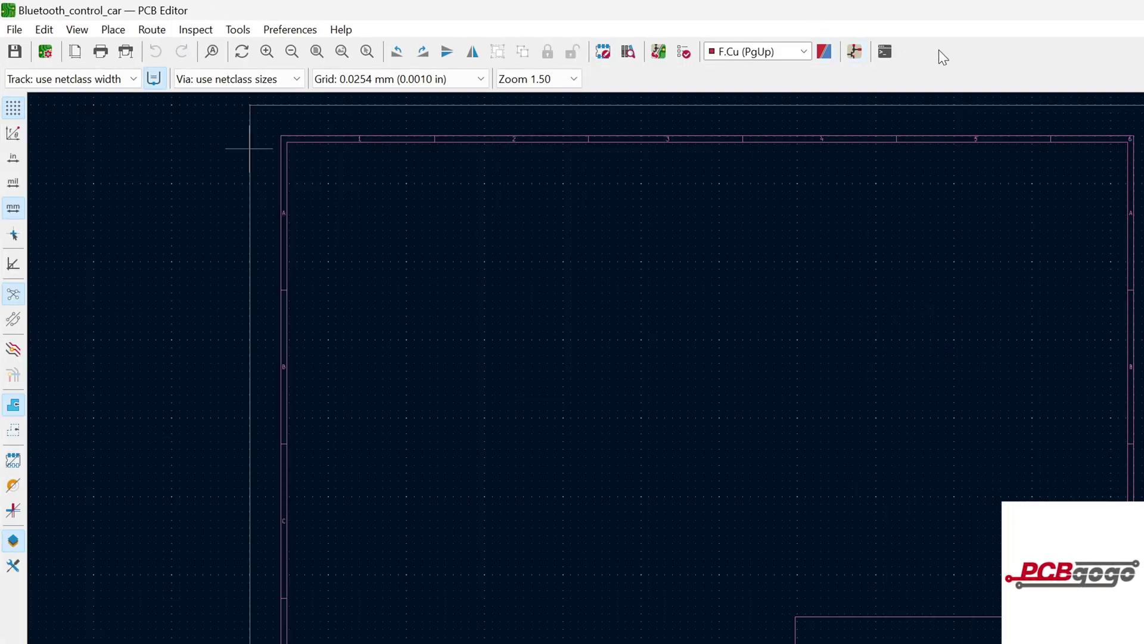
- Update the PCB from the schematic to bring in the car's footprints
left_click(660, 52)
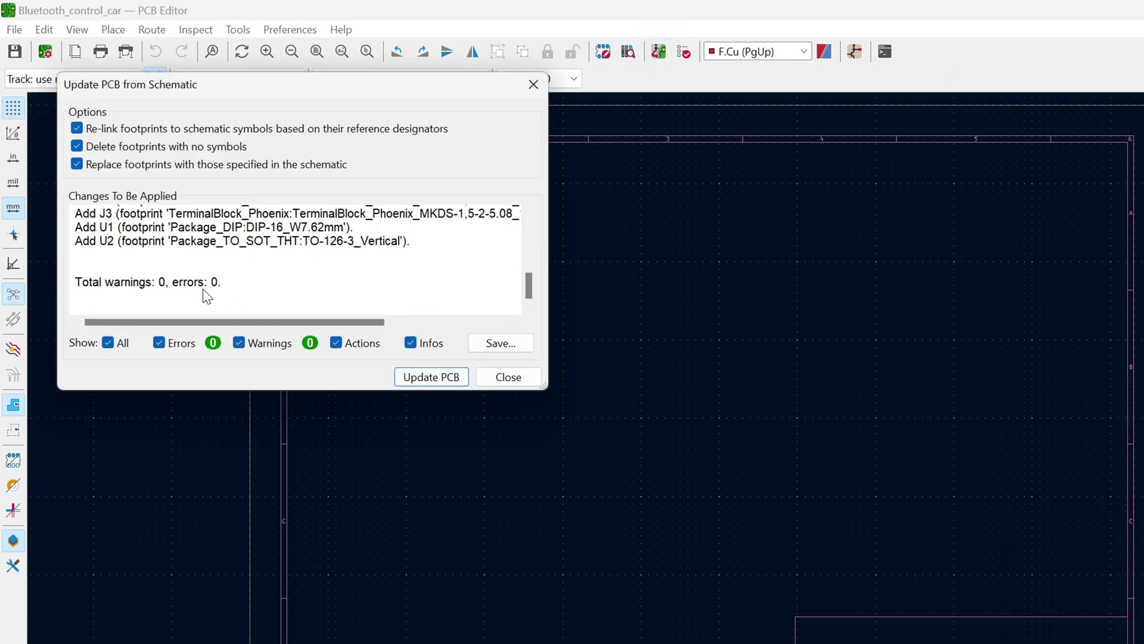
left_click(431, 376)
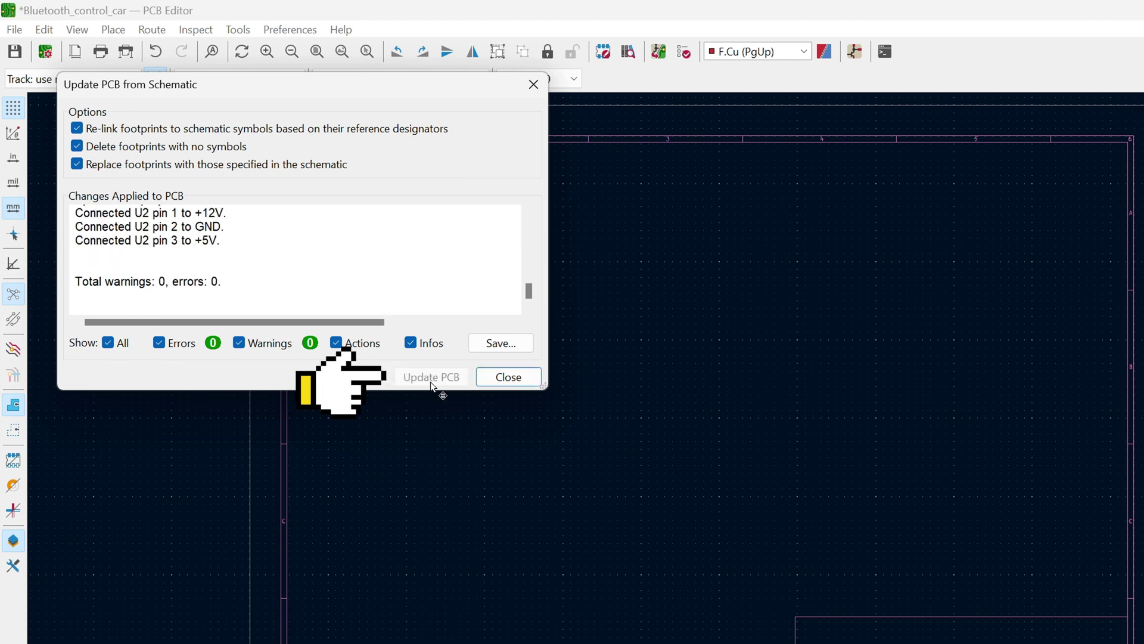
left_click(509, 378)
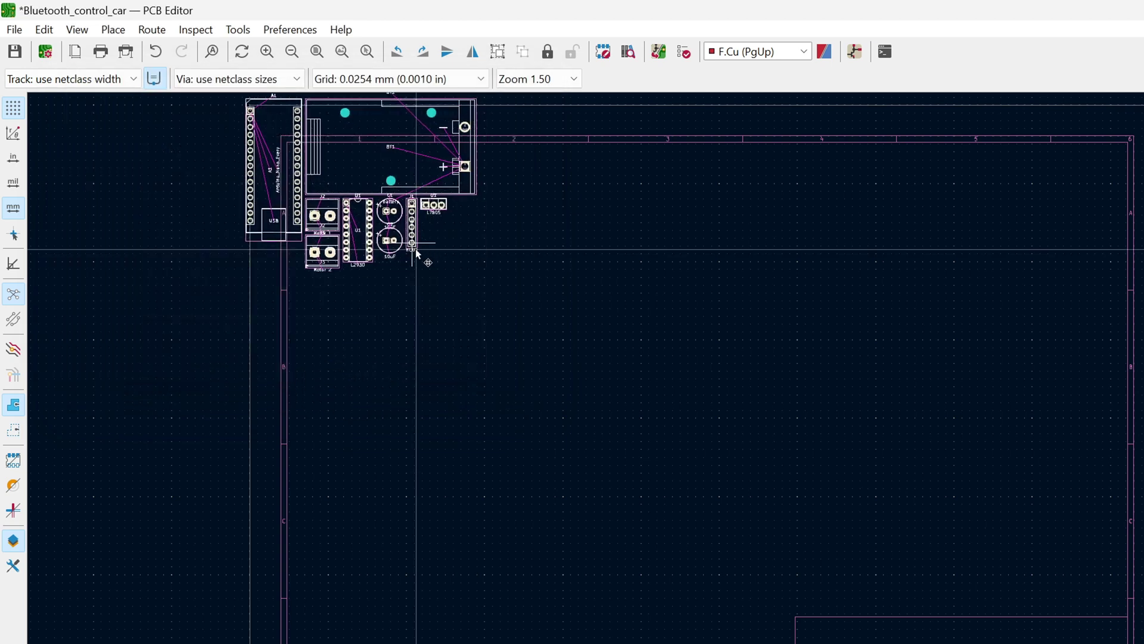
- Drop the imported footprints near the sheet's top-left and set a 5 mm grid
left_click(466, 314)
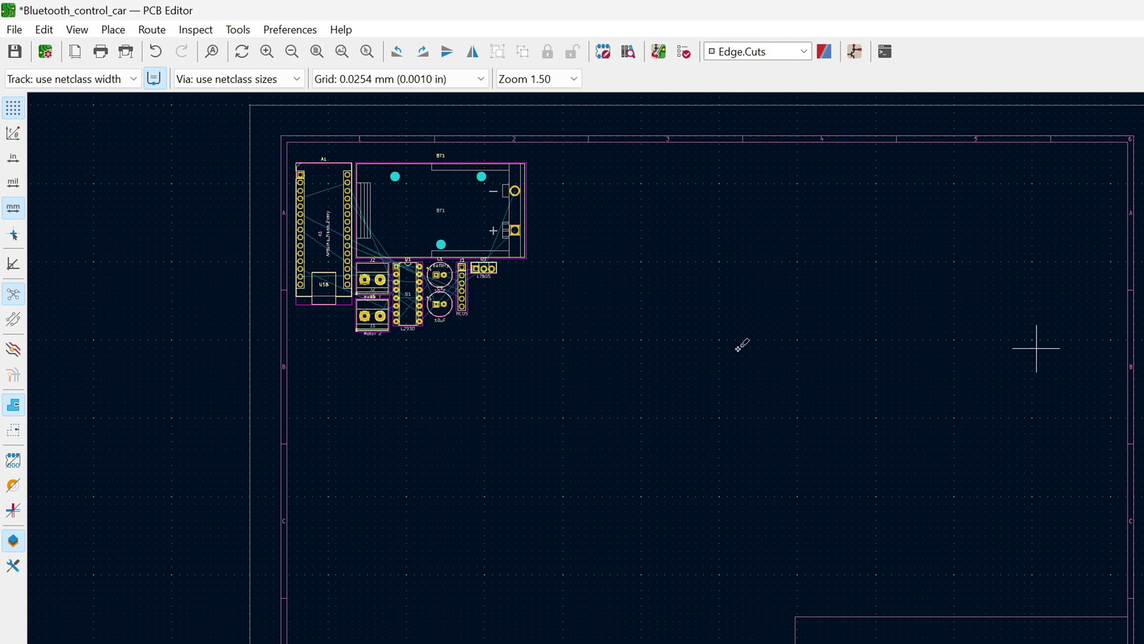
left_click(350, 79)
left_click(362, 275)
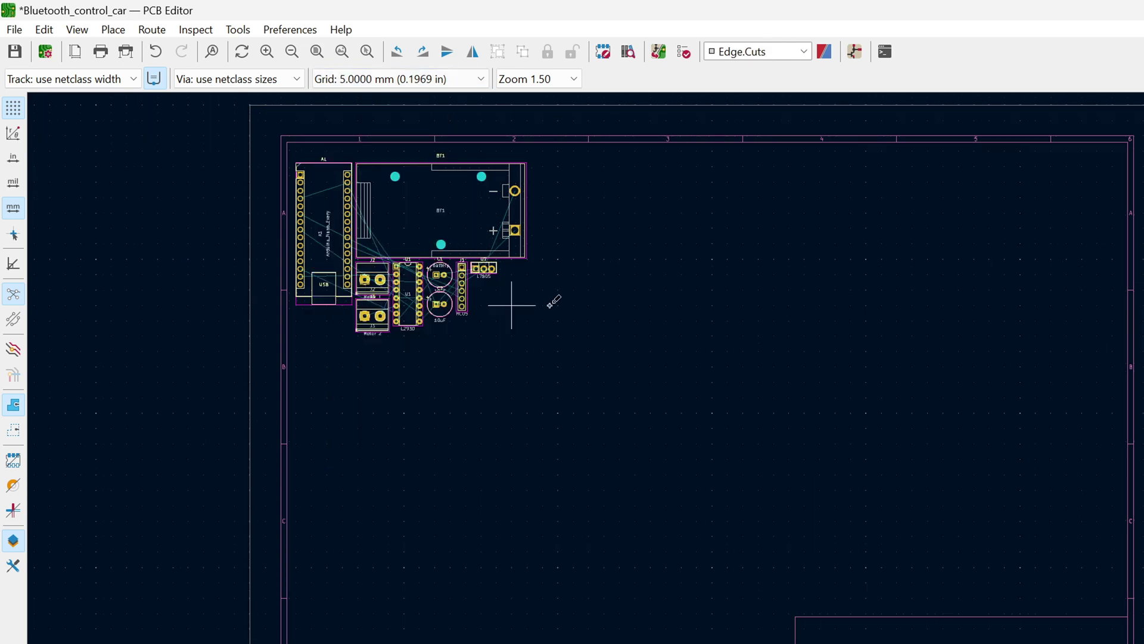
scroll(572, 304, "up", 2)
- Draw the rectangular board outline right of the components
left_click_drag(593, 429, 708, 428)
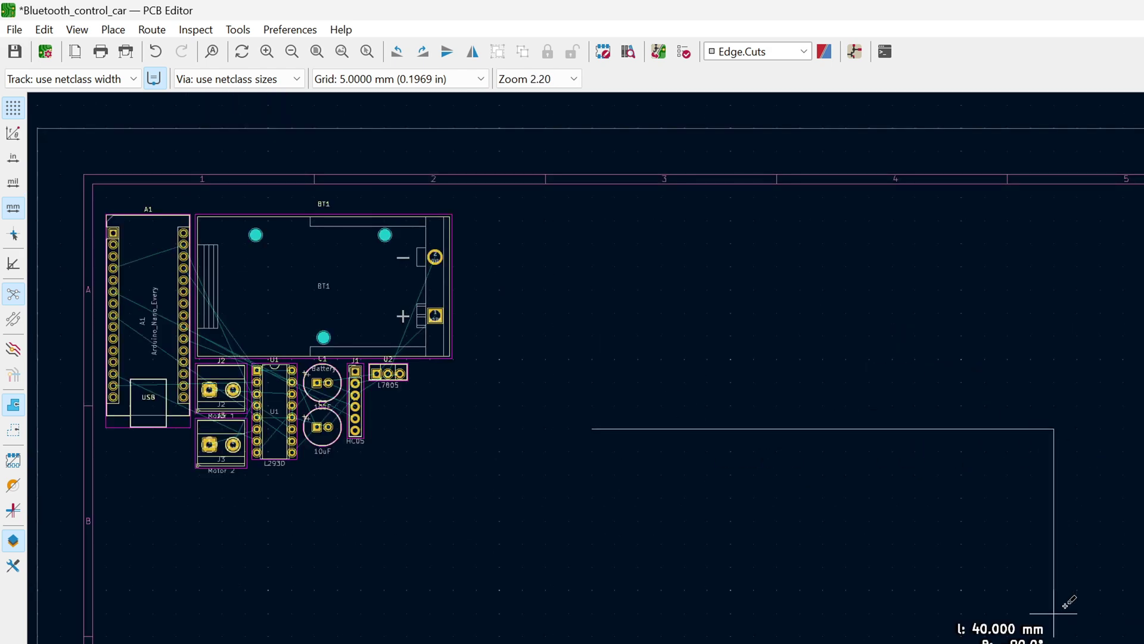
scroll(572, 322, "down", 2)
left_click(1054, 428)
scroll(735, 460, "up", 3)
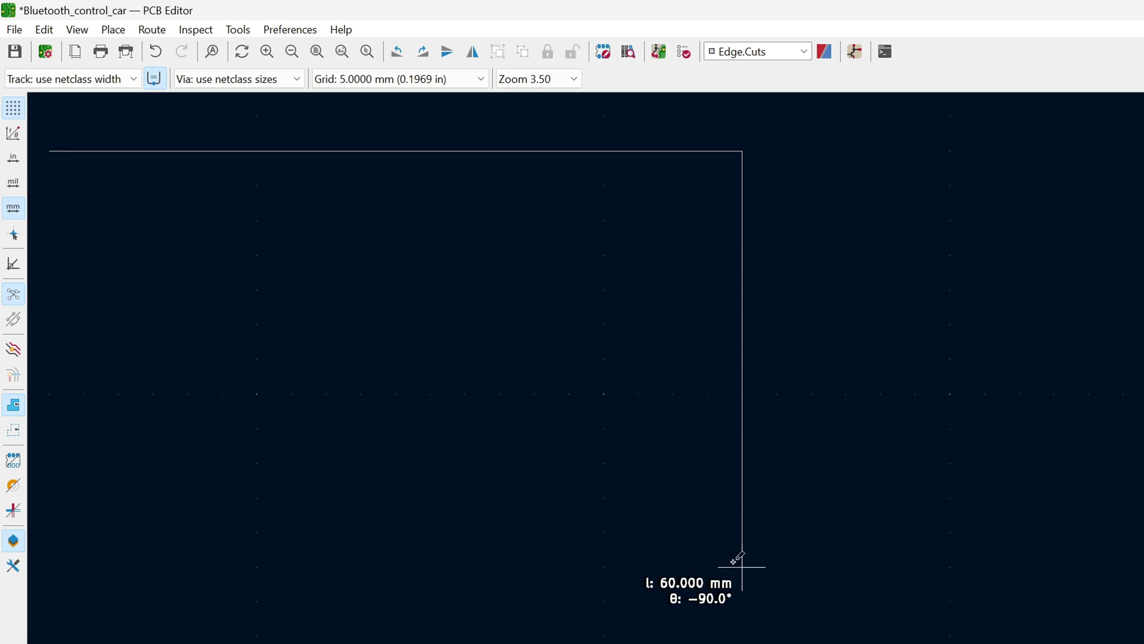
scroll(743, 447, "down", 2)
left_click(784, 442)
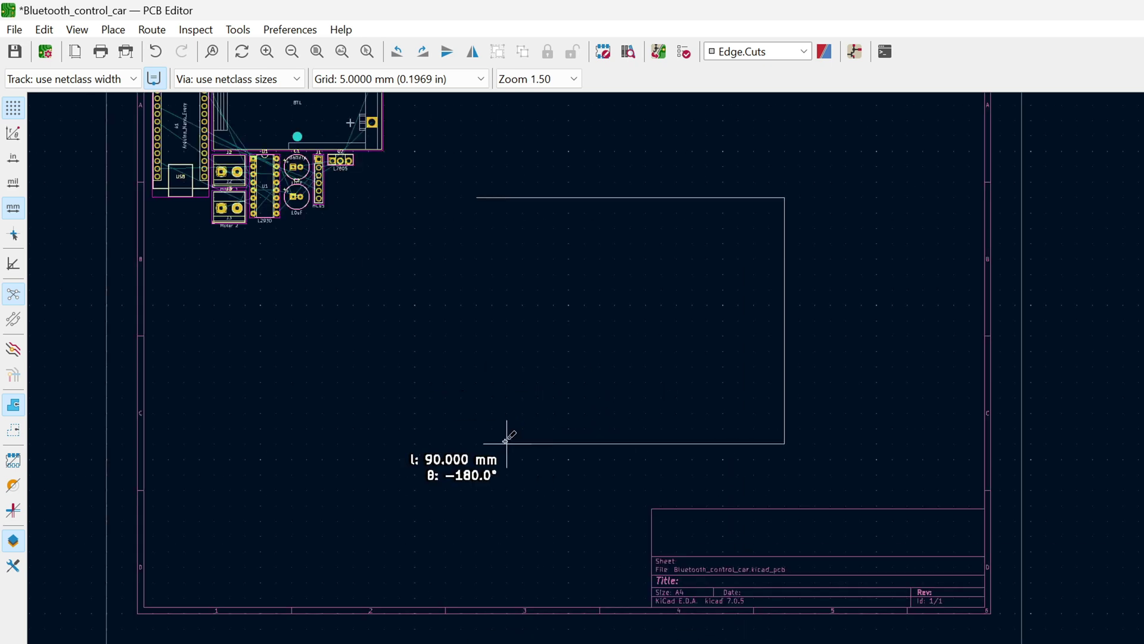
- Move battery holder BT1 (rotated 90°) and Arduino A1 into the board outline
middle_click_drag(646, 334, 755, 442)
left_click_drag(288, 234, 470, 402)
left_click_drag(406, 211, 766, 403)
key("r")
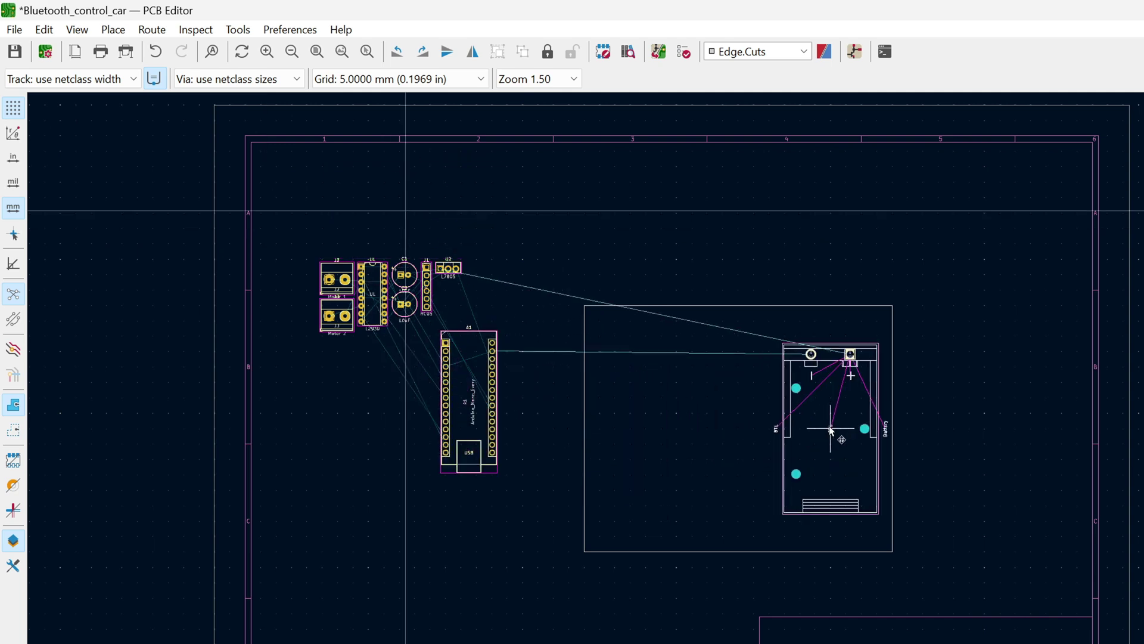
left_click(762, 427)
scroll(769, 446, "up", 2)
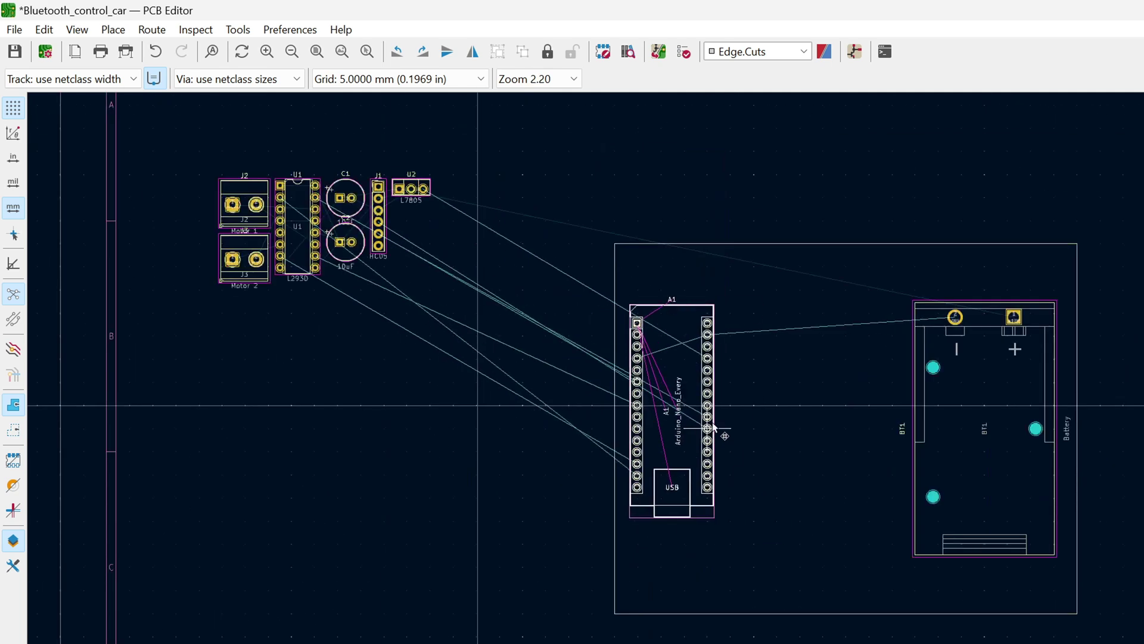
mouse_move(679, 411)
left_mouse_down()
mouse_move(554, 411)
mouse_move(653, 463)
left_mouse_up()
- On a 1 mm grid, turn A1 horizontal and place J3, J2 and a horizontal U1
left_click(398, 79)
left_click(386, 306)
key("r")
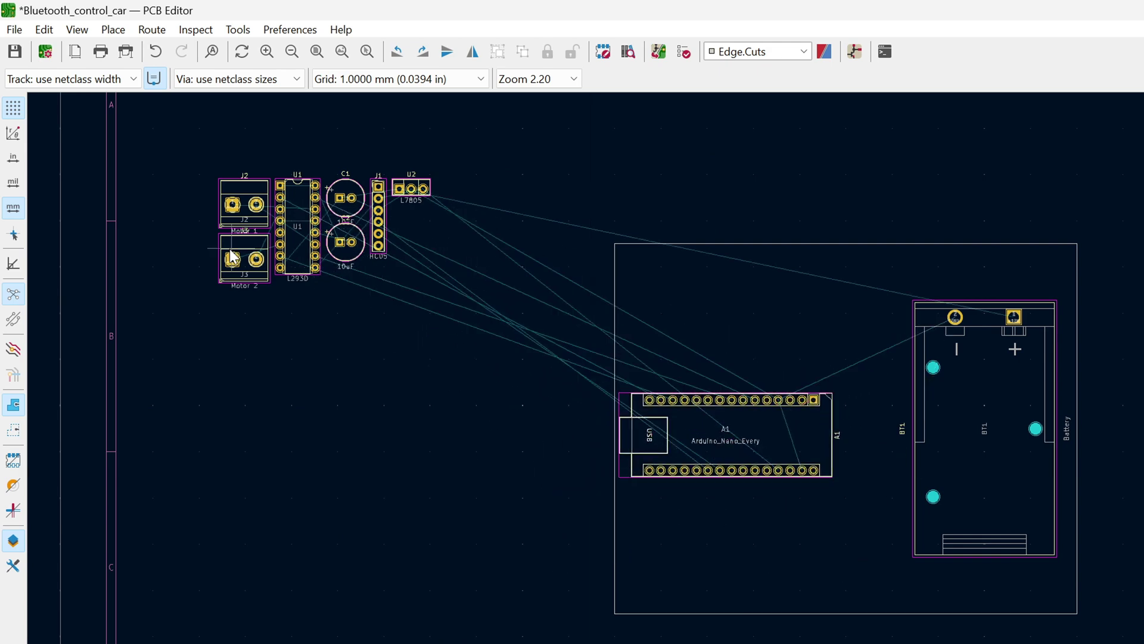
left_click_drag(242, 262, 677, 295)
scroll(677, 300, "up", 3)
scroll(710, 387, "down", 3)
left_click_drag(394, 357, 912, 447)
left_click_drag(302, 394, 728, 537)
key("r")
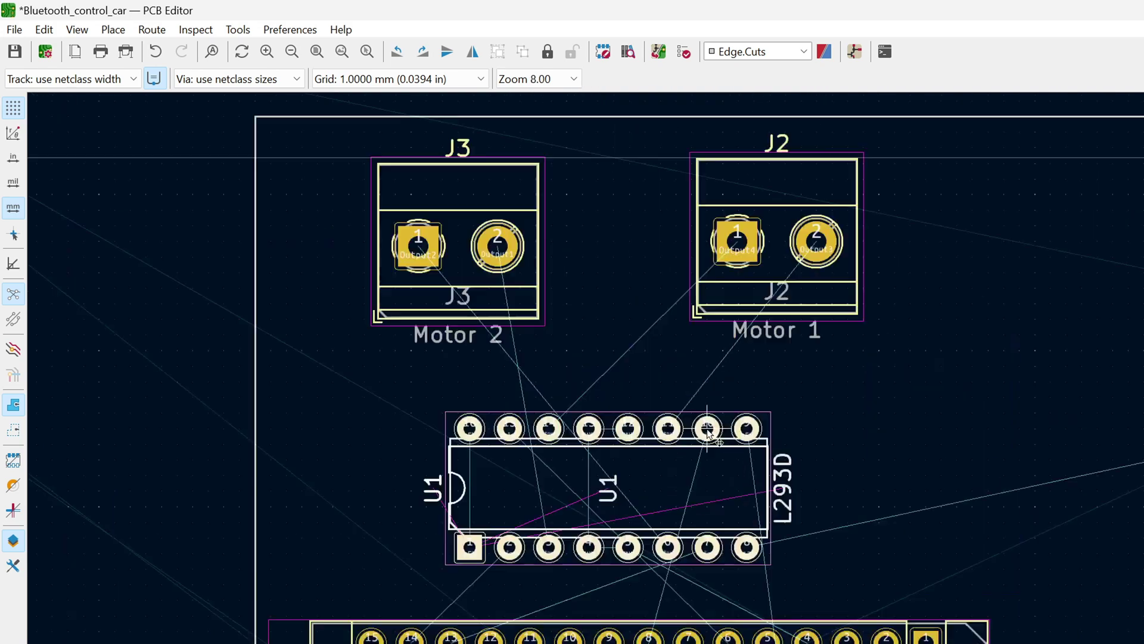
scroll(691, 445, "up", 4)
scroll(691, 447, "down", 2)
scroll(715, 465, "down", 2)
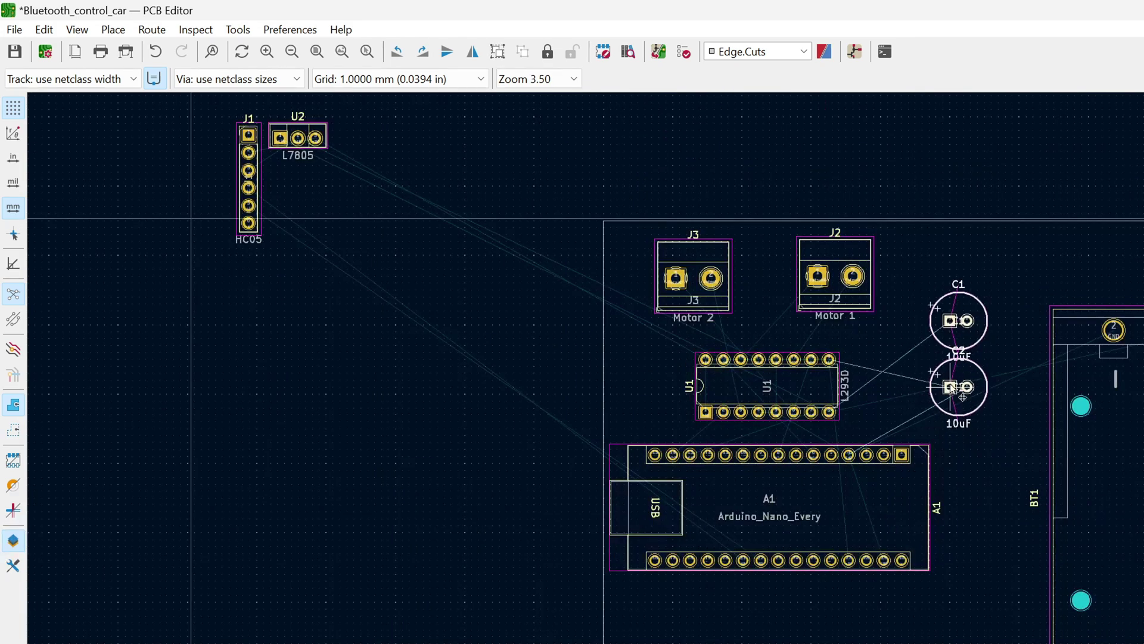
- Place the L7805 rotated 90°, flip C1 and C2 180°, and place J1 rotated 180°
key("r")
left_click(760, 371)
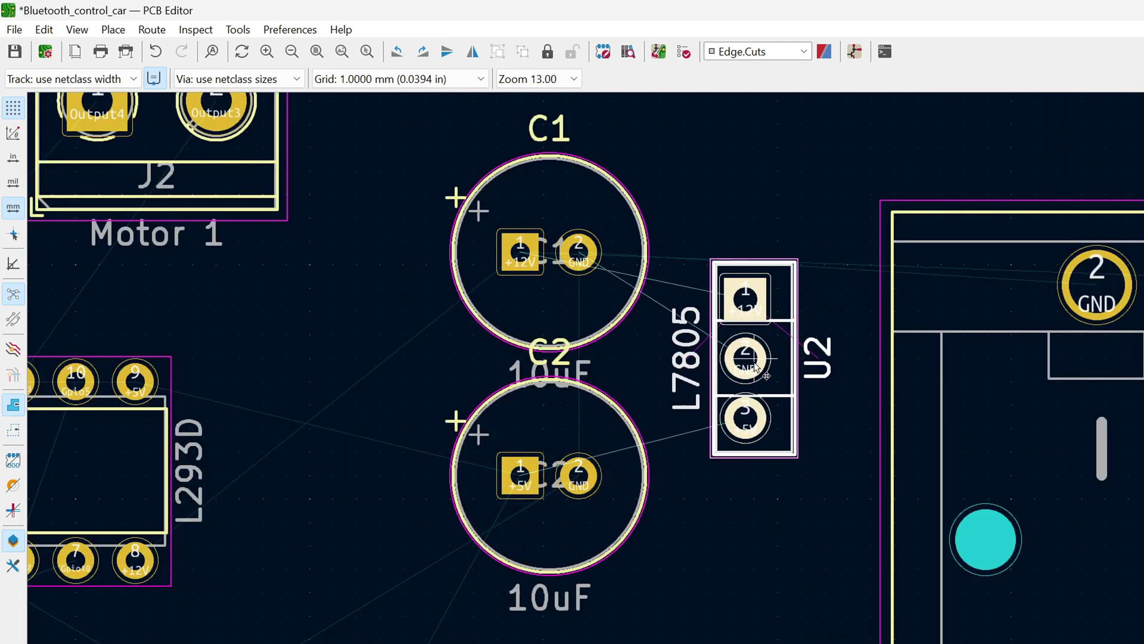
left_click_drag(577, 209, 566, 443)
key("r")
key("r")
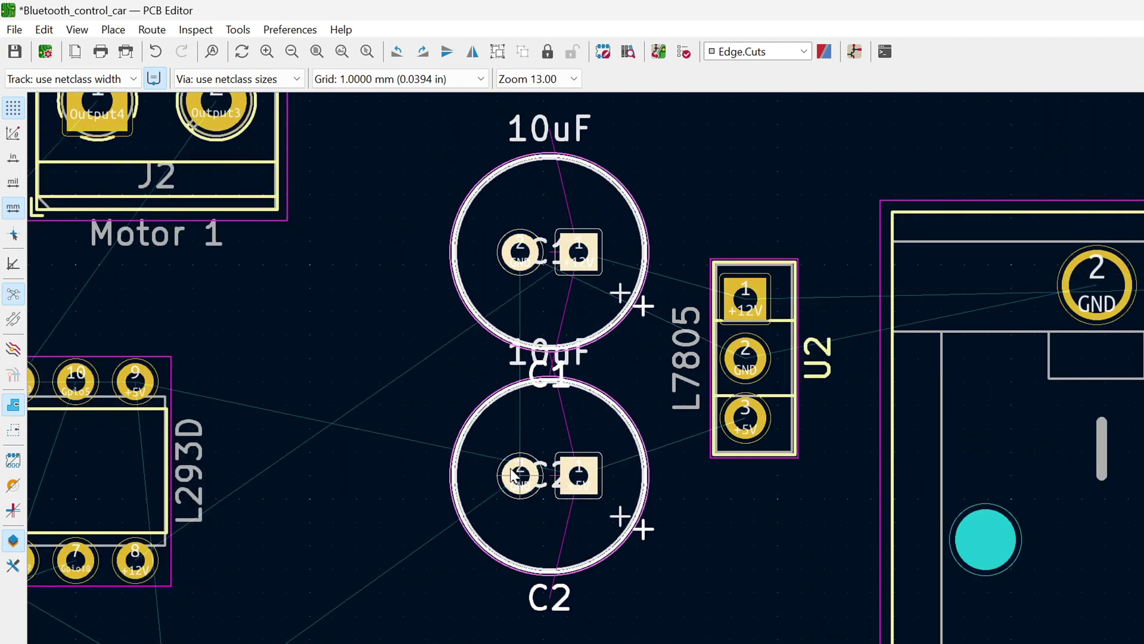
scroll(650, 265, "down", 5)
key("m")
scroll(680, 608, "up", 5)
left_click(708, 415)
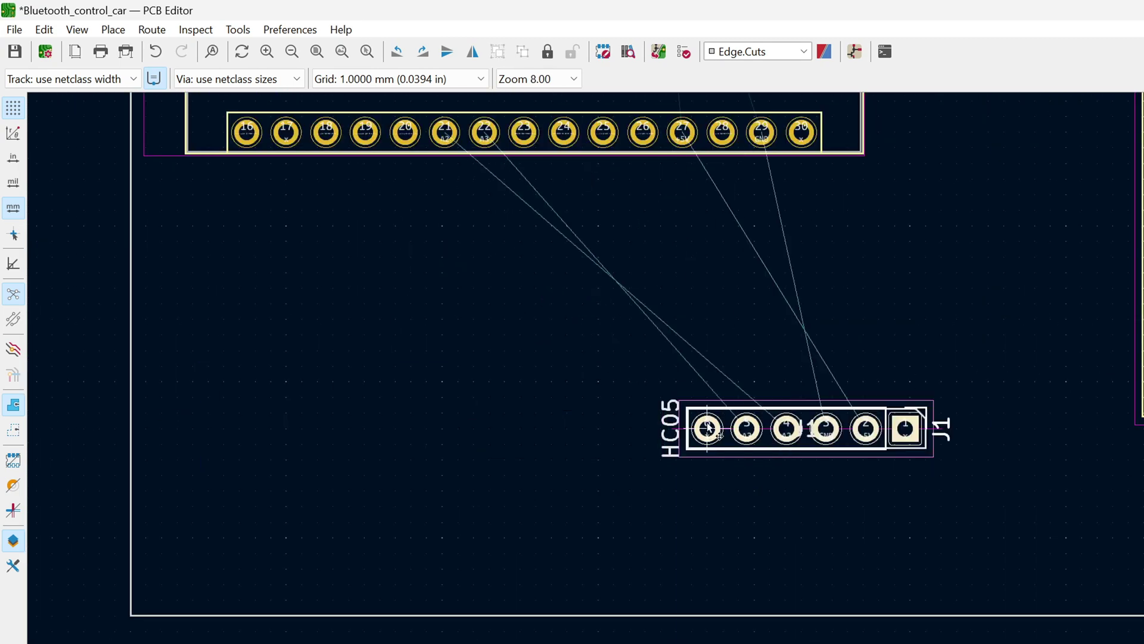
key("r")
key("r")
left_click(722, 366)
scroll(869, 348, "down", 4)
scroll(719, 276, "down", 1)
- Inspect the arranged board in the 3D viewer
key("alt+3")
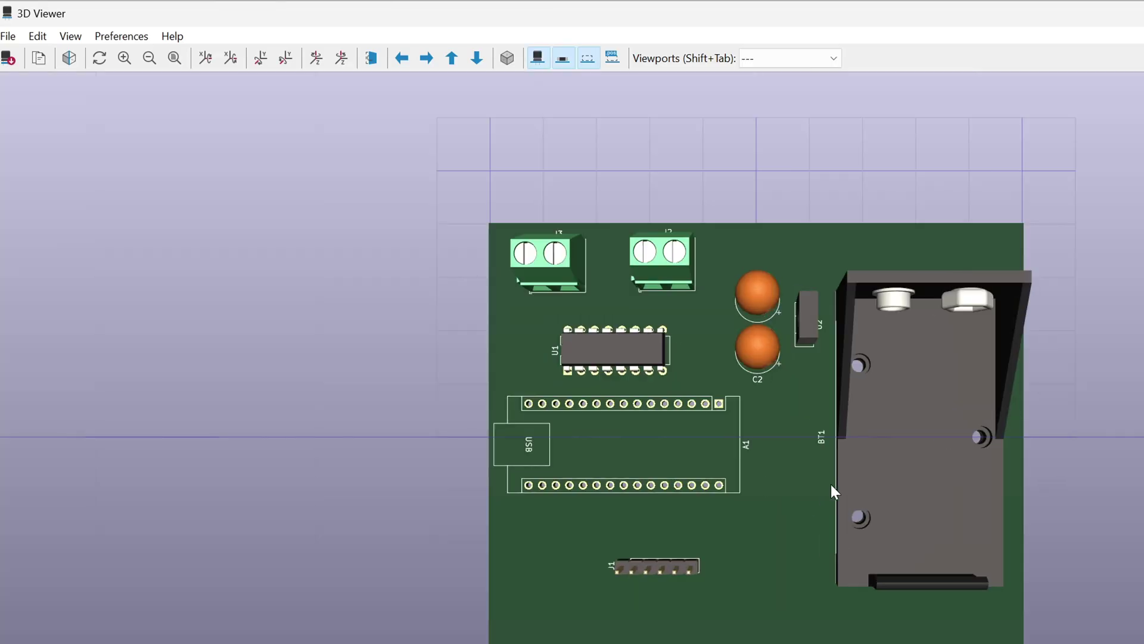
left_click_drag(845, 472, 804, 402)
key("ctrl+w")
scroll(706, 427, "down", 2)
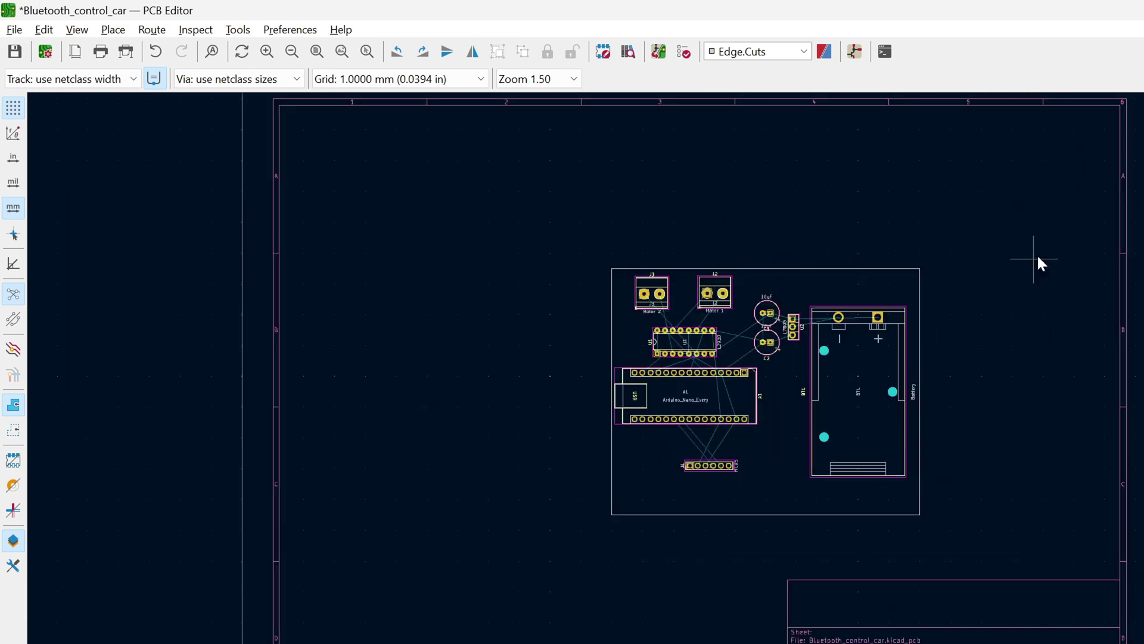
left_click(132, 79)
- Add pre-defined track widths and route a 2 mm +12V track from U2 to battery BT1
left_click(58, 129)
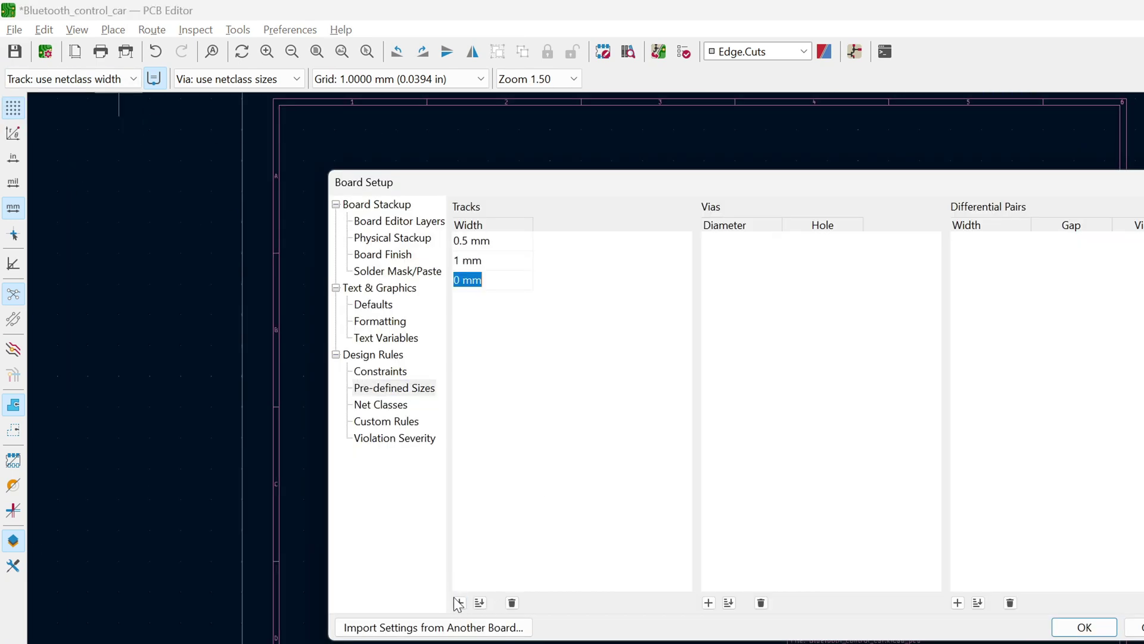
left_click(1084, 628)
scroll(706, 427, "down", 2)
scroll(242, 439, "up", 3)
left_click(82, 79)
scroll(706, 427, "up", 3)
scroll(706, 426, "down", 2)
scroll(420, 394, "up", 4)
scroll(501, 277, "down", 2)
key("x")
scroll(742, 286, "down", 2)
left_click(1020, 510)
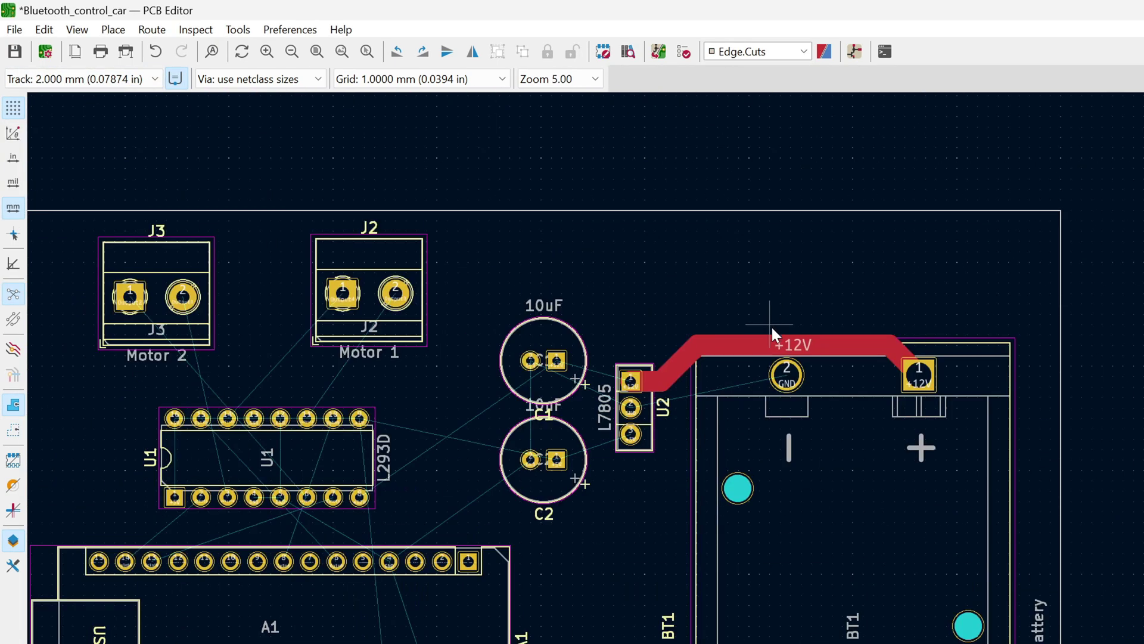
scroll(766, 342, "down", 2)
scroll(716, 403, "up", 4)
scroll(633, 448, "down", 5)
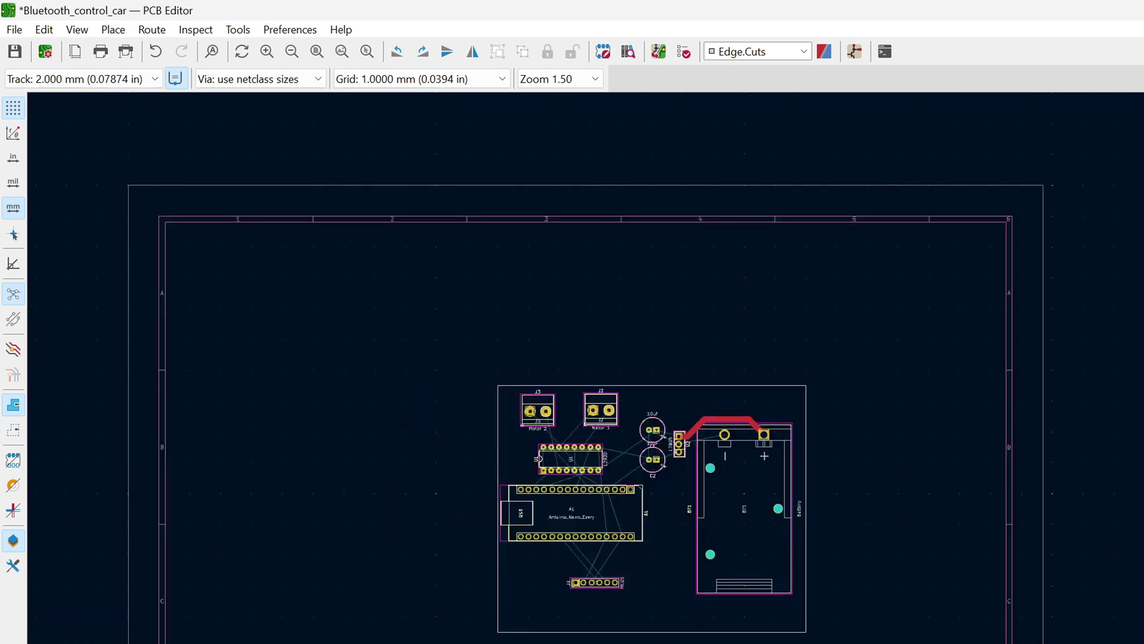
scroll(486, 391, "up", 4)
- Draw a copper zone around the board outline and assign it to the GND net
key("e")
key("Escape")
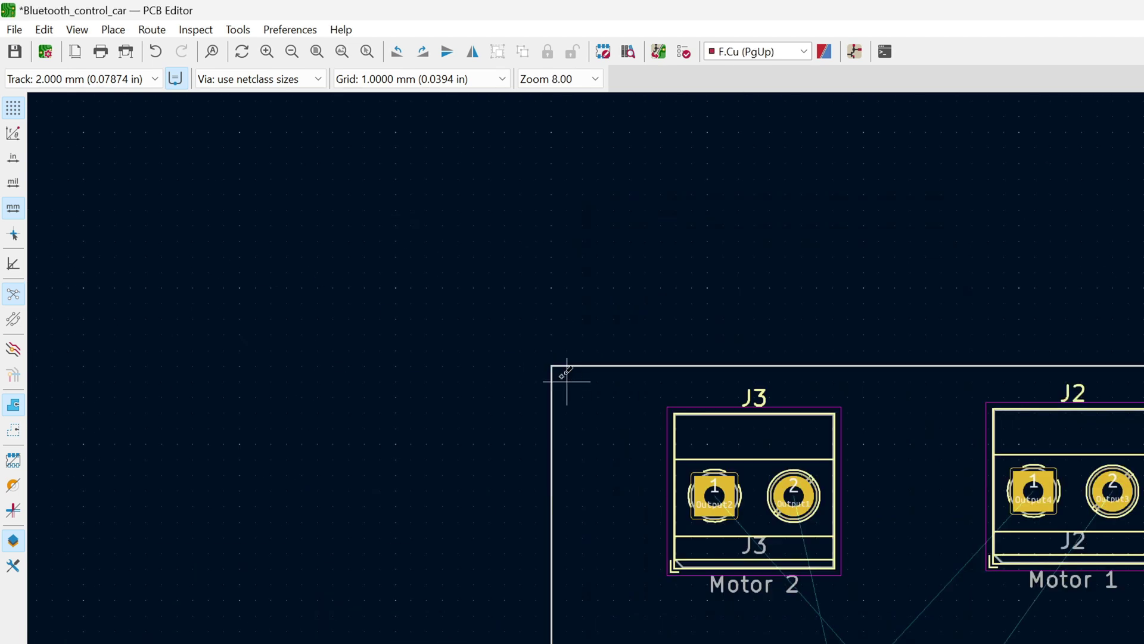
left_click(561, 373)
left_click(196, 181)
left_click(653, 593)
scroll(573, 403, "down", 3)
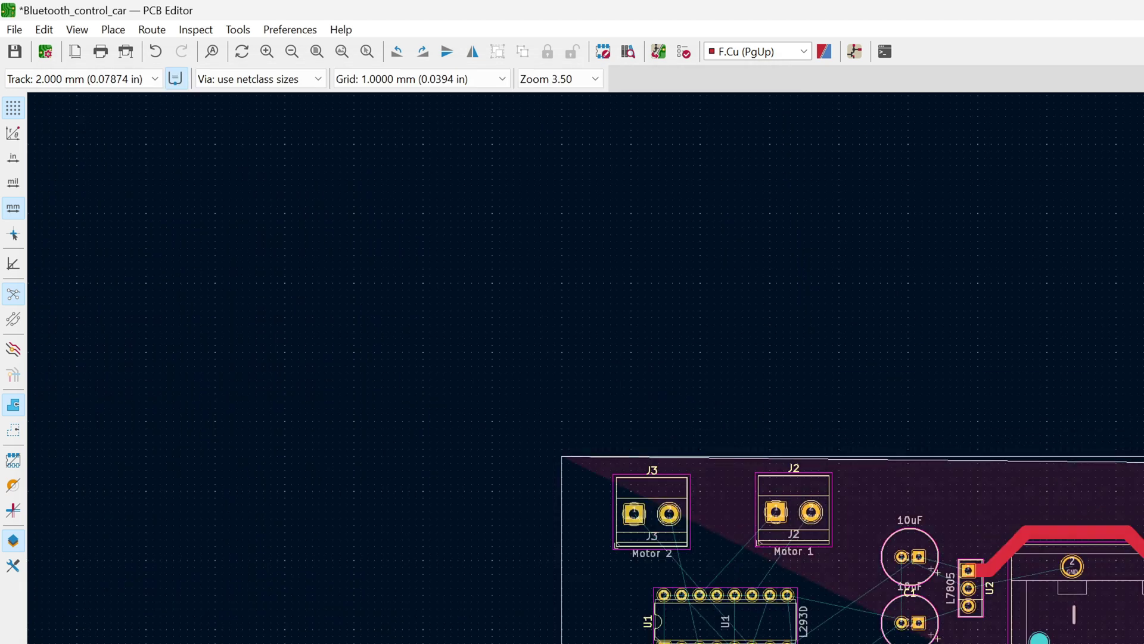
left_click(562, 455)
scroll(562, 455, "up", 3)
scroll(626, 402, "up", 4)
scroll(706, 429, "down", 5)
scroll(313, 271, "up", 4)
scroll(537, 448, "down", 6)
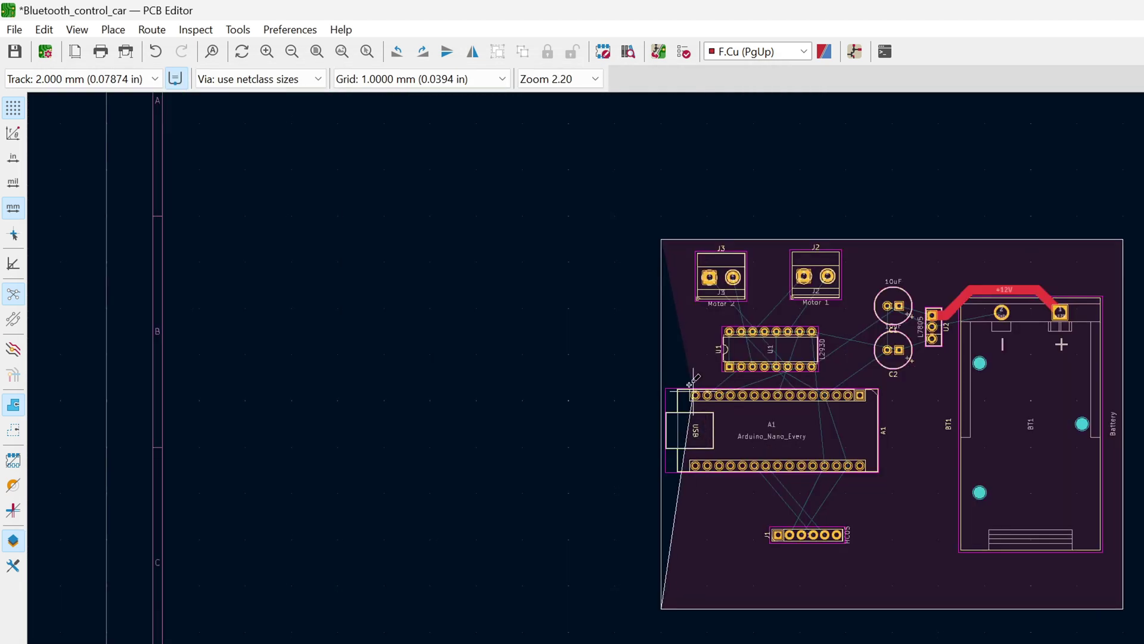
scroll(706, 429, "up", 8)
scroll(730, 435, "down", 4)
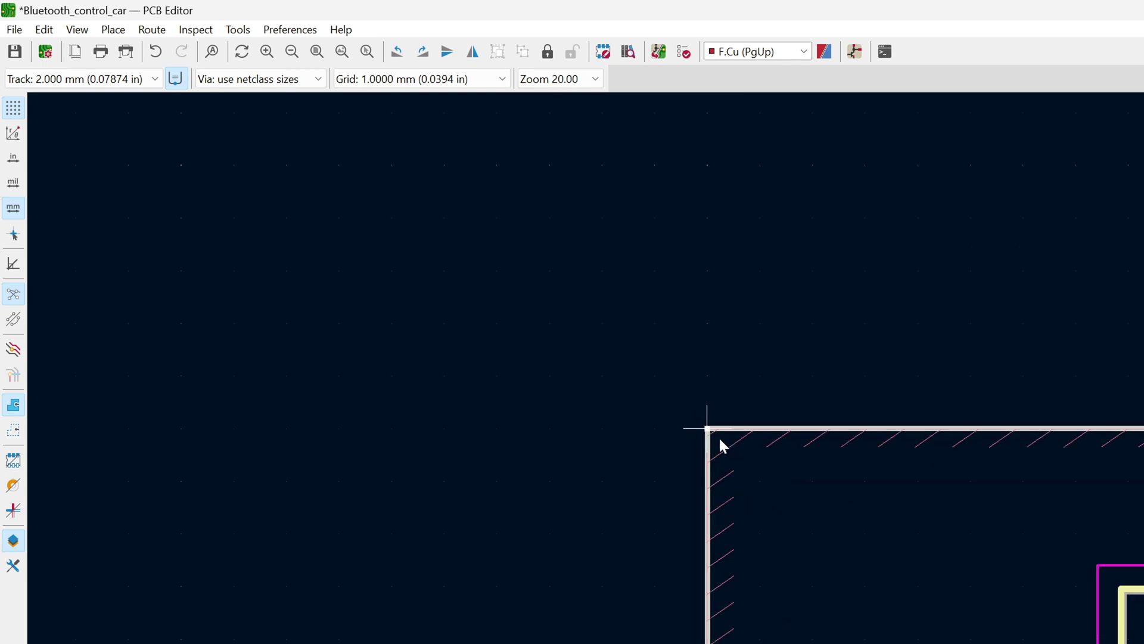
left_click(719, 437)
double_click(218, 227)
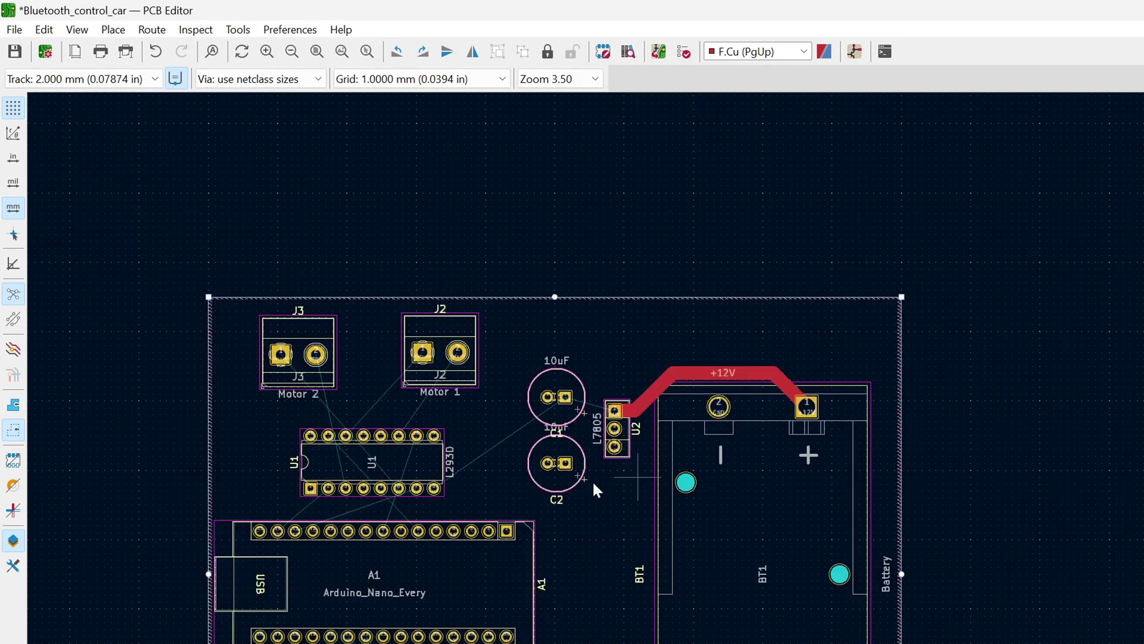
scroll(537, 479, "up", 3)
scroll(537, 480, "down", 2)
- Route 1 mm motor output tracks from U1 to J2 and J3, then refill zones
left_click(82, 80)
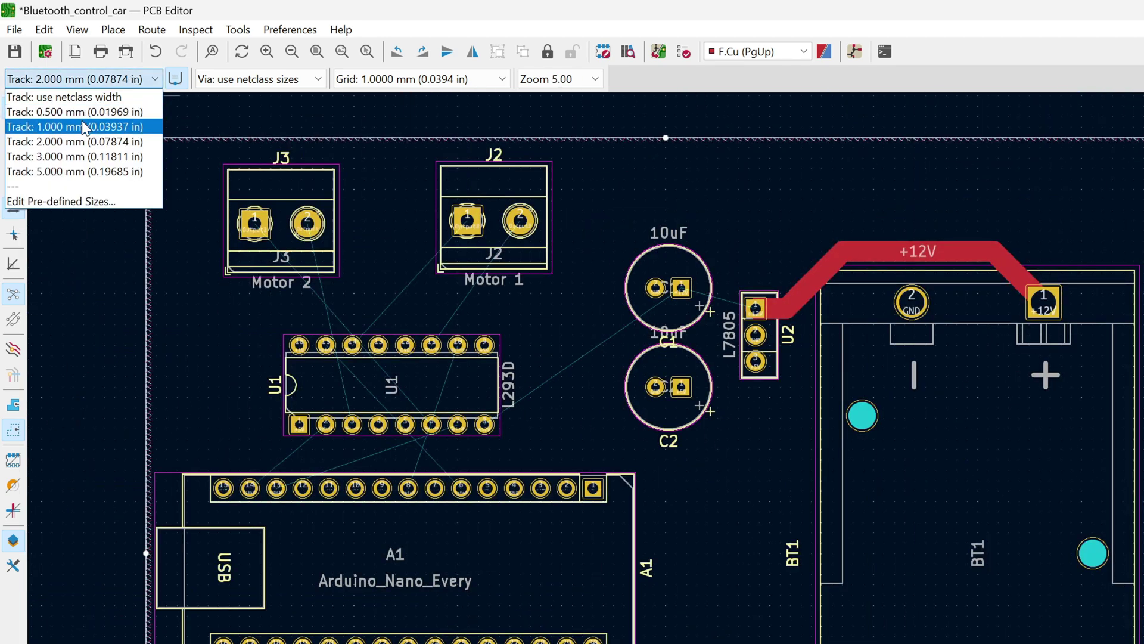
left_click(85, 126)
scroll(328, 283, "up", 3)
left_click(680, 405)
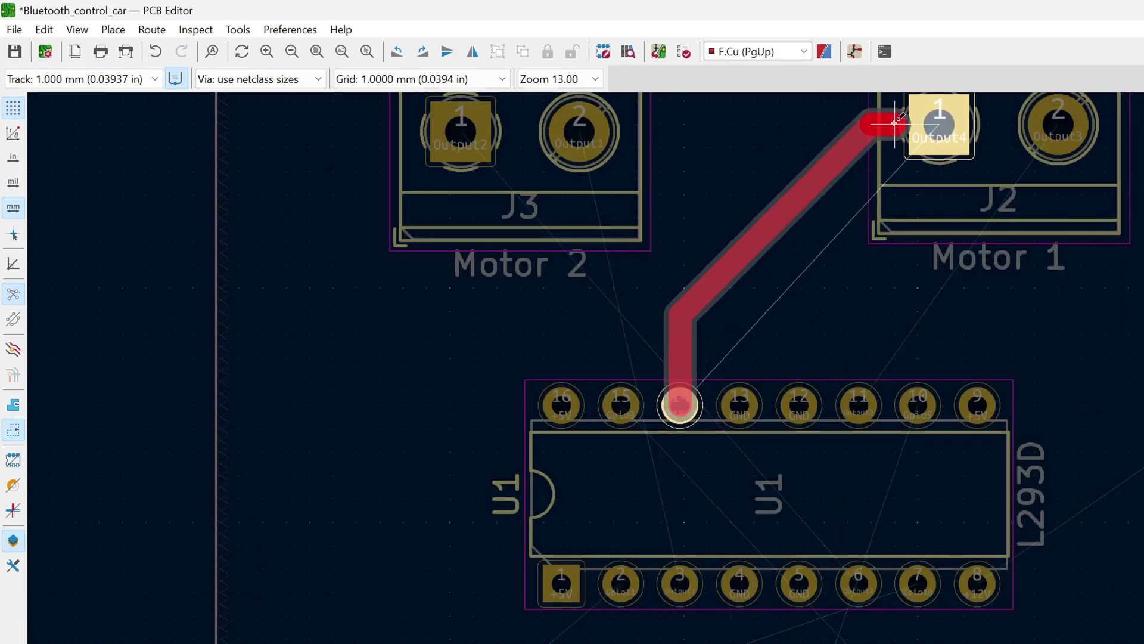
left_click(938, 126)
left_click(858, 406)
left_click(1057, 125)
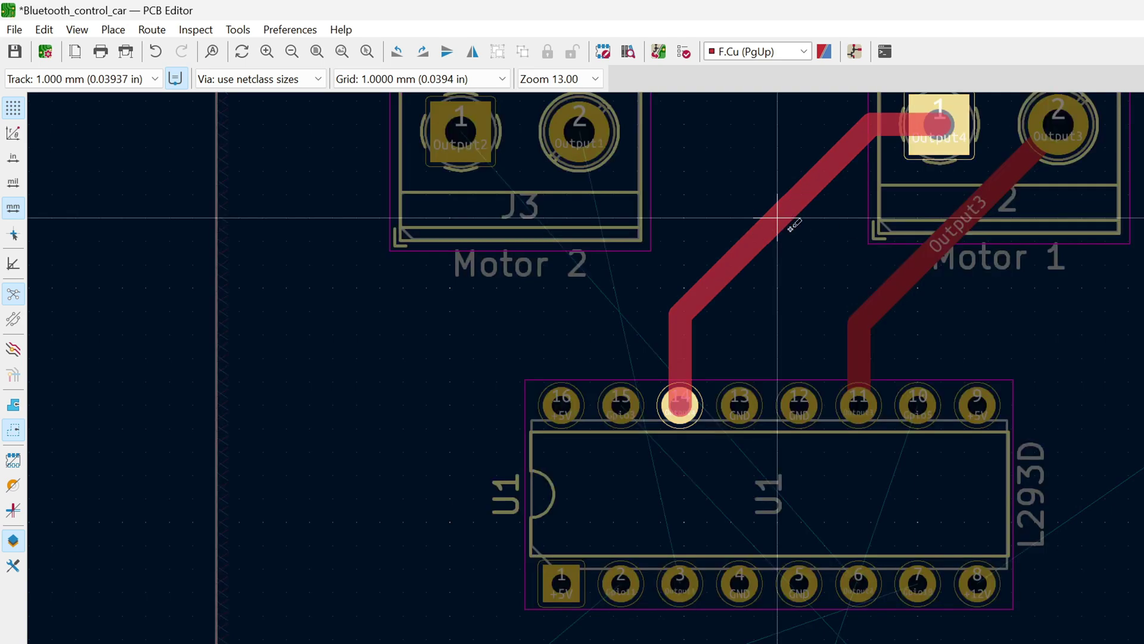
scroll(573, 357, "down", 2)
left_click(259, 185)
scroll(259, 184, "up", 4)
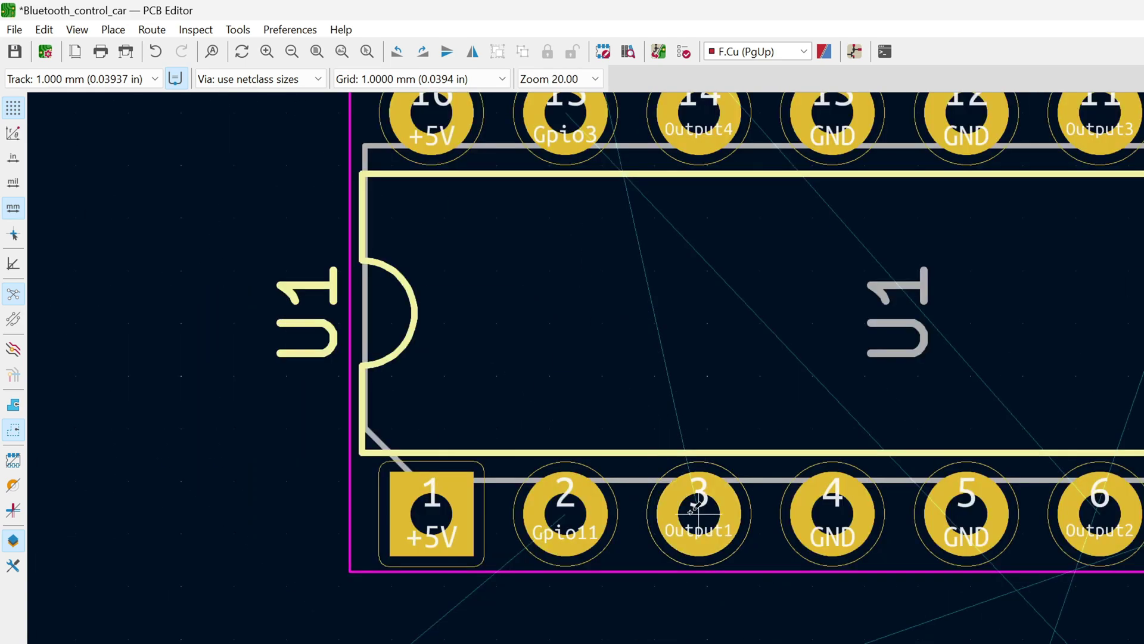
scroll(223, 315, "down", 3)
left_click(777, 308)
scroll(778, 447, "up", 2)
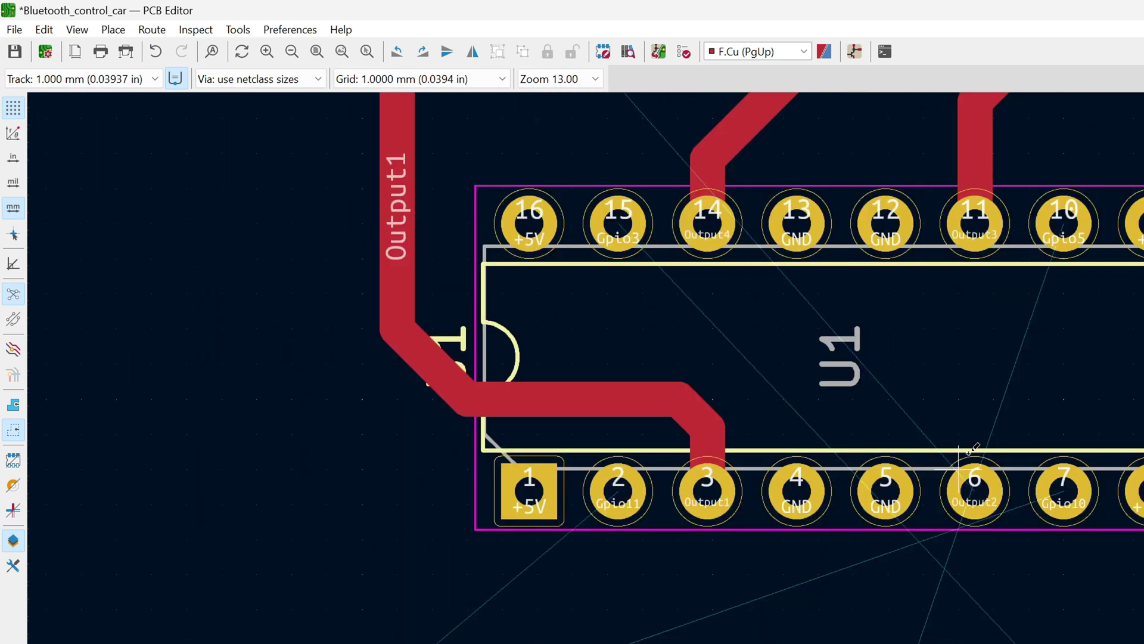
left_click(974, 490)
scroll(469, 288, "down", 2)
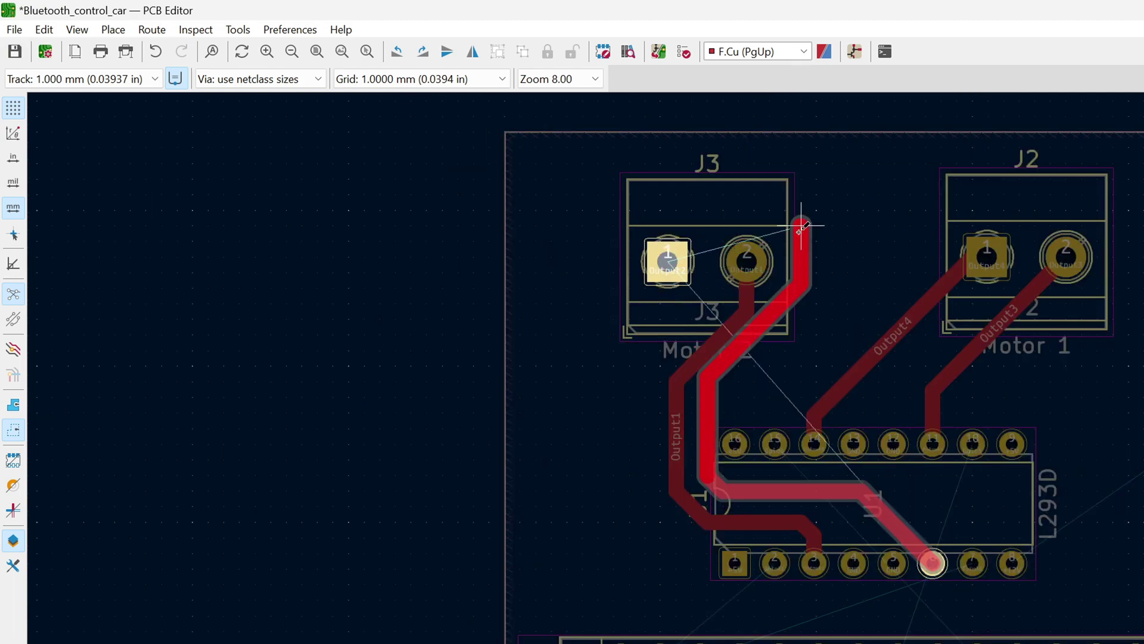
scroll(697, 385, "up", 2)
scroll(761, 313, "down", 2)
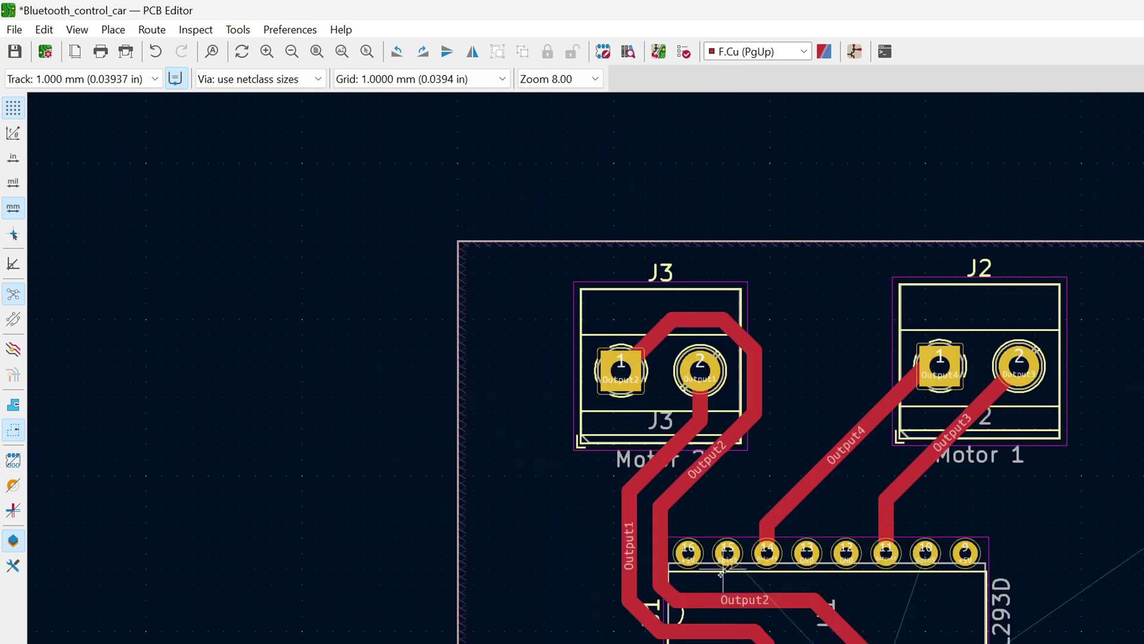
scroll(626, 394, "up", 2)
key("b")
scroll(590, 340, "up", 2)
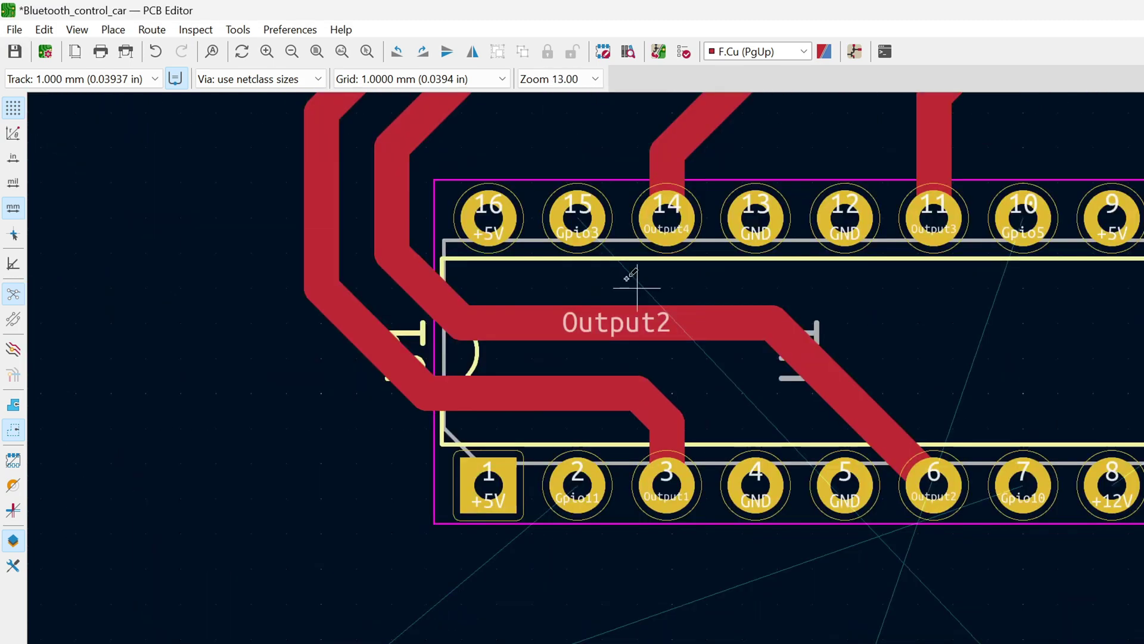
scroll(590, 340, "down", 2)
scroll(708, 429, "up", 2)
- Route Gpio11 from U1 pin 2 to header pad 14 and Gpio10 from pad 13 to U1 pin 7
left_click(228, 135)
left_click(134, 208)
scroll(648, 558, "up", 1)
left_click(481, 593)
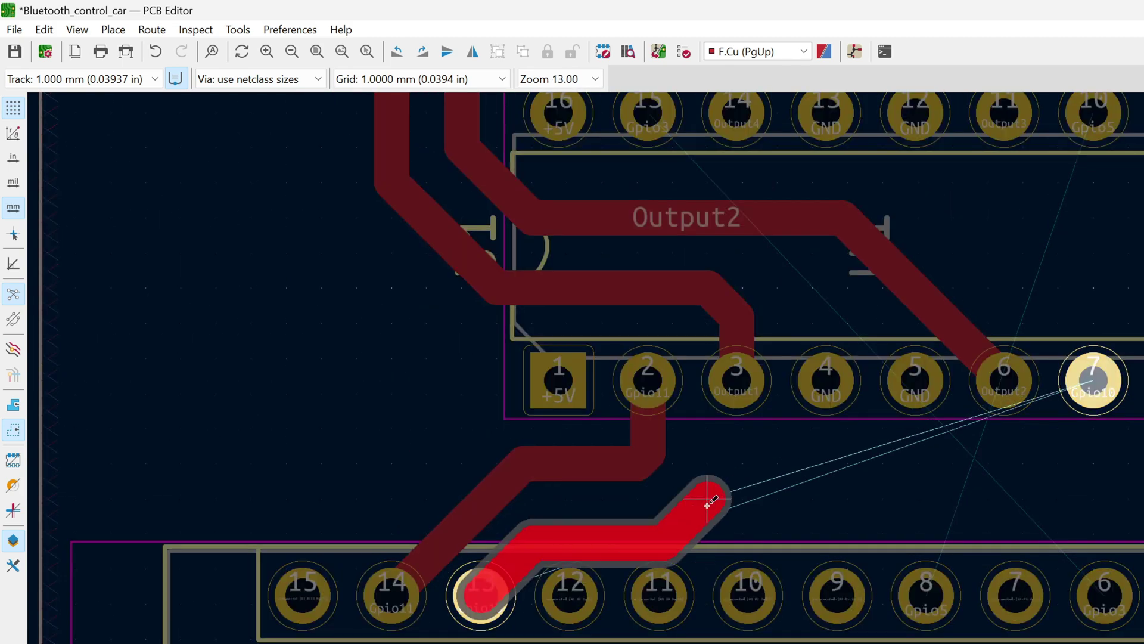
left_click(1094, 380)
left_click(480, 593)
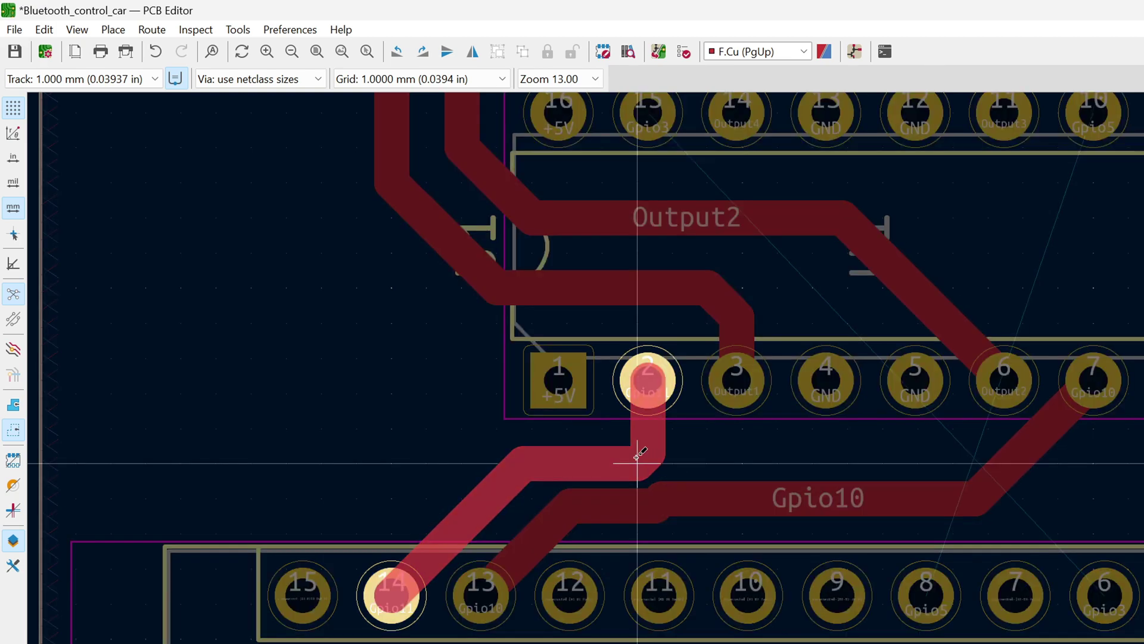
key("Escape")
scroll(720, 425, "up", 2)
scroll(731, 418, "down", 2)
left_click(731, 418)
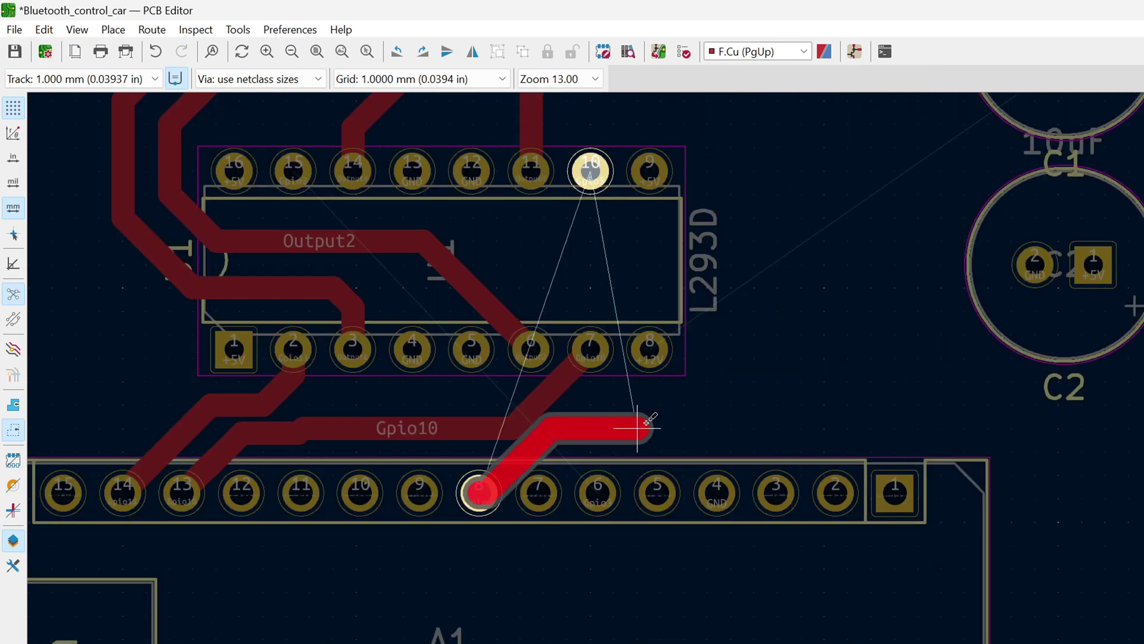
key("Escape")
- Route Gpio3 to U1 pin 15 on B.Cu and Gpio5 from header pad 8 to U1 pin 10
key("Page_Down")
left_click(597, 490)
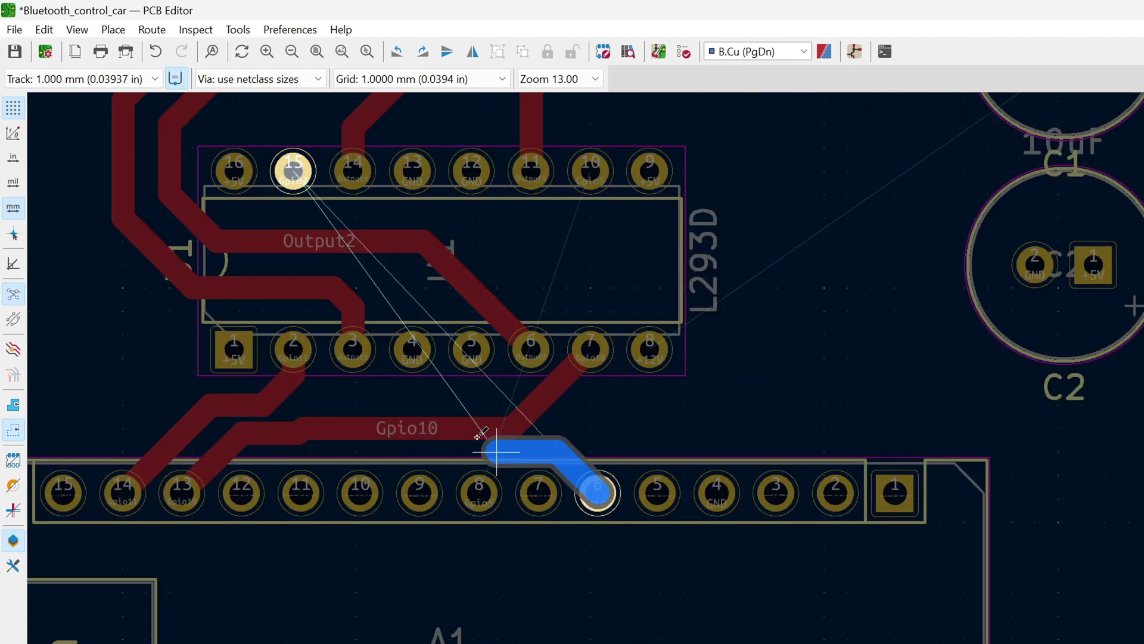
left_click(293, 170)
left_click(188, 264)
key("Escape")
left_click(480, 489)
left_click(949, 559)
left_click(590, 169)
mouse_move(780, 303)
left_mouse_down()
mouse_move(933, 526)
mouse_move(874, 528)
left_mouse_up()
scroll(661, 322, "down", 2)
- Route the +12V track on F.Cu from U1 pad 8 through C1 to U2 pin 1
key("Page_Up")
left_click(659, 335)
left_click(839, 264)
left_click(950, 295)
scroll(653, 499, "up", 1)
left_click(702, 502)
scroll(702, 501, "down", 3)
left_click(81, 79)
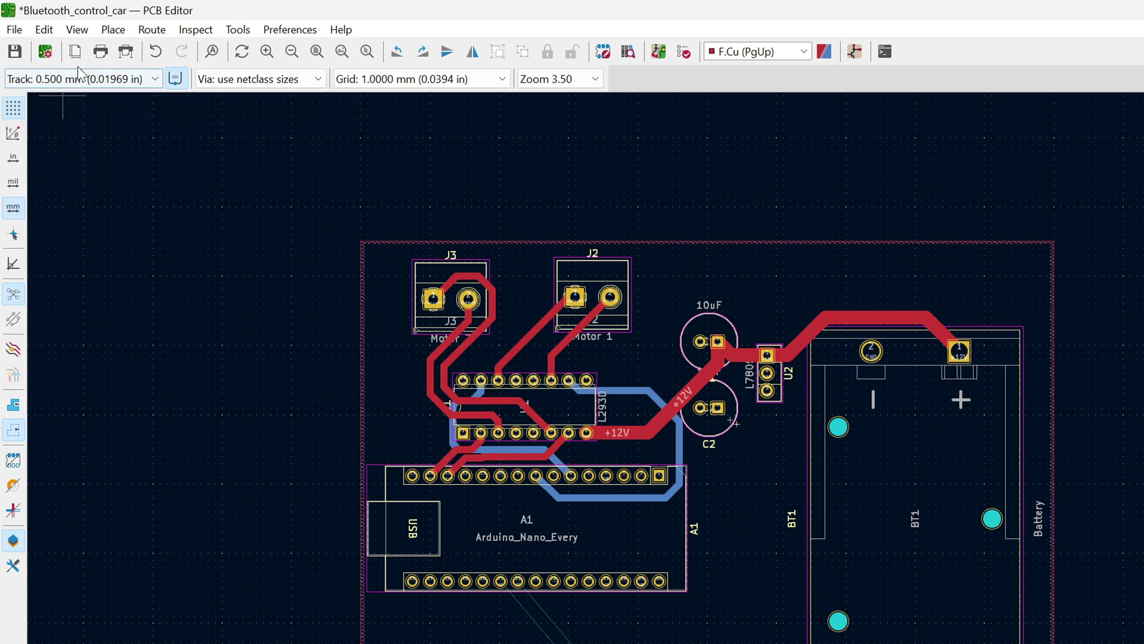
scroll(566, 620, "up", 4)
left_click(523, 382)
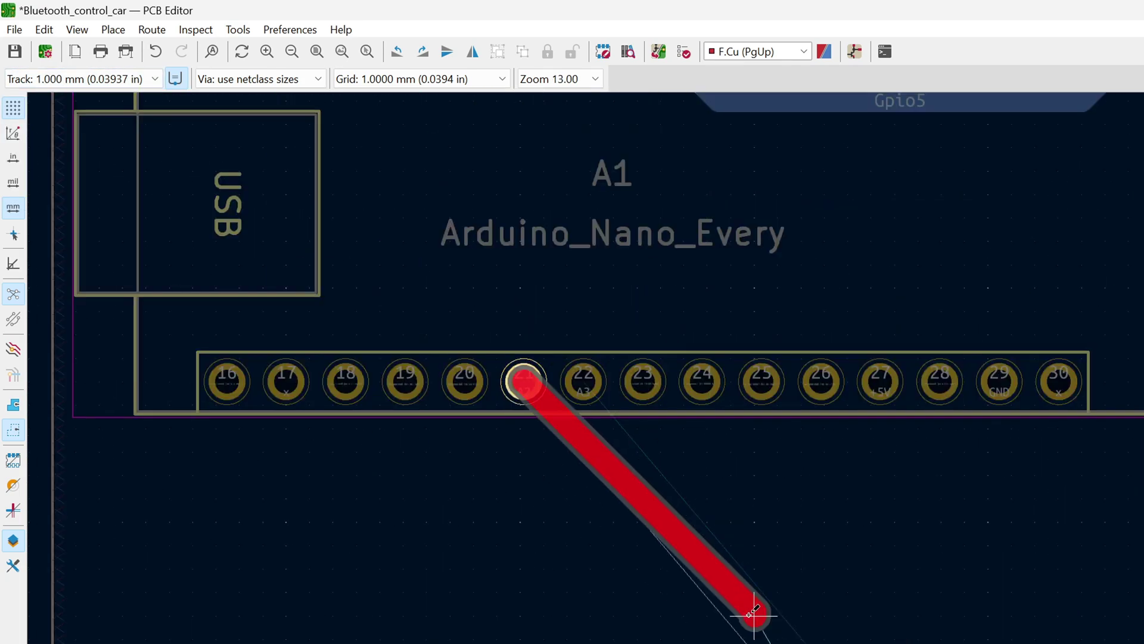
scroll(524, 381, "down", 3)
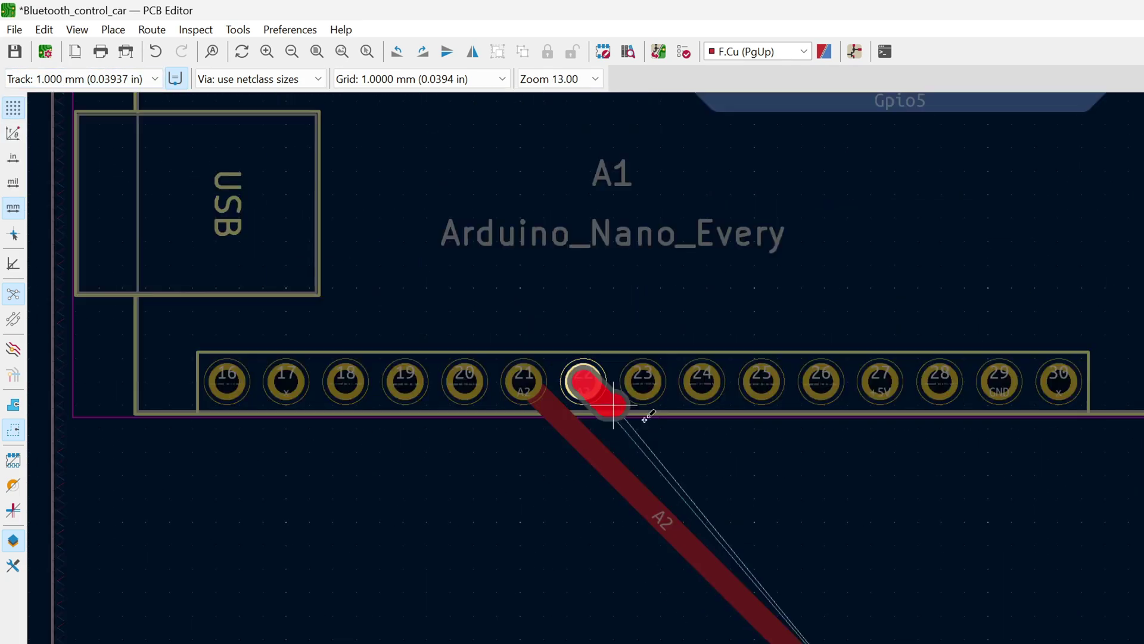
- Finish the Arduino track at the J1 header and inspect the board in 3D
left_click(742, 487)
scroll(710, 428, "down", 1)
scroll(711, 427, "down", 3)
key("alt+3")
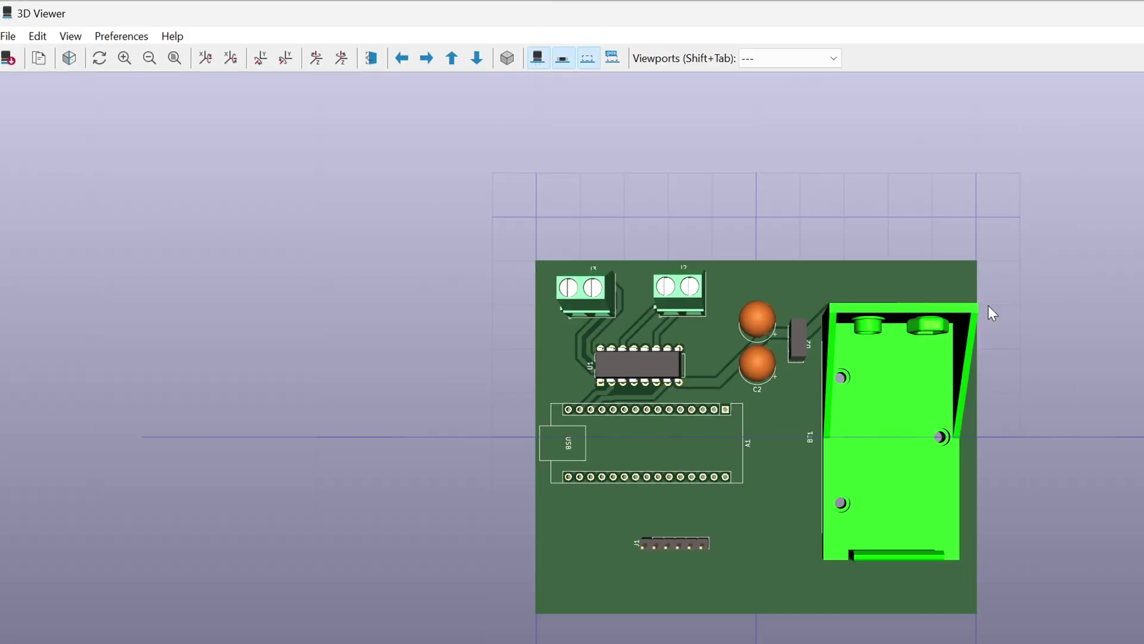
middle_click_drag(726, 428, 805, 358)
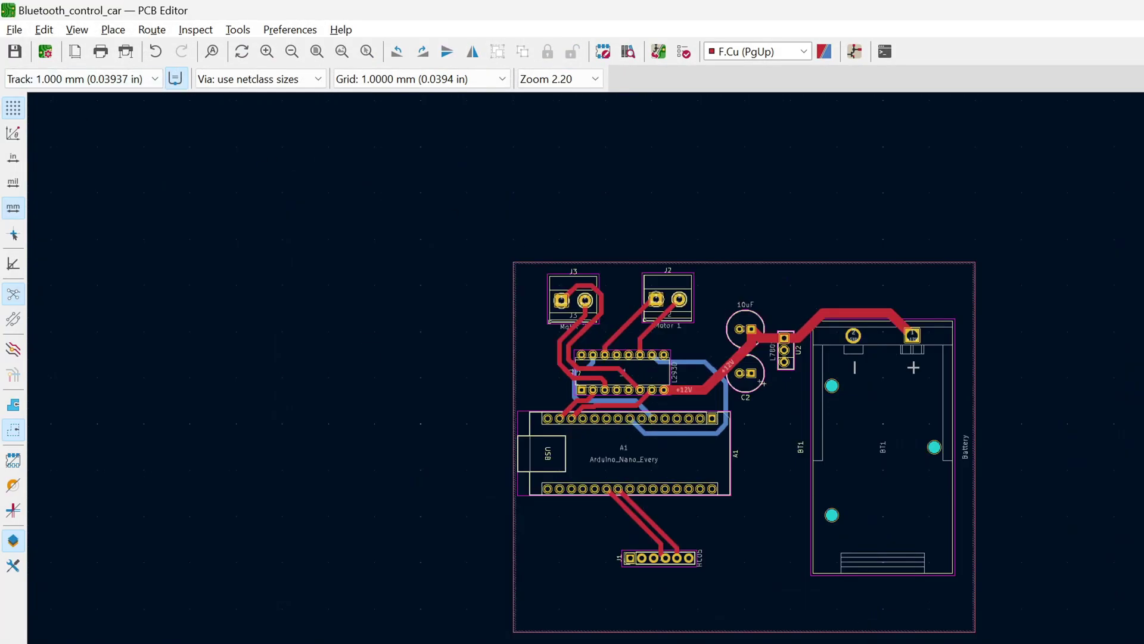
scroll(632, 361, "up", 1)
scroll(714, 425, "up", 1)
scroll(713, 425, "down", 1)
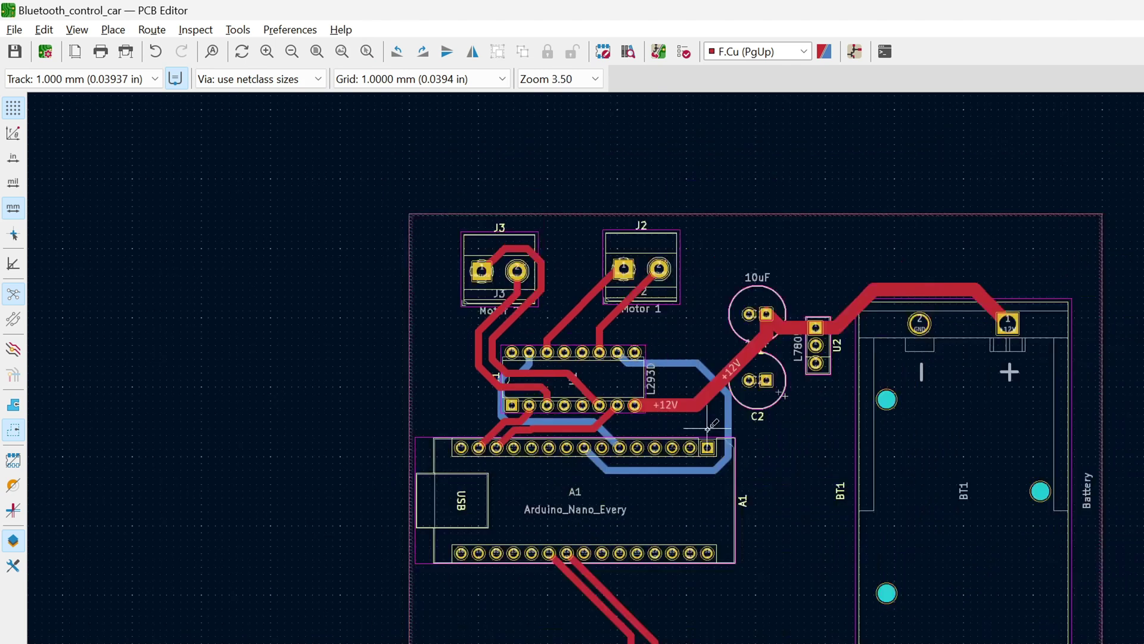
- Set the Gerber plot output to a new project-relative gerber folder
left_click(14, 30)
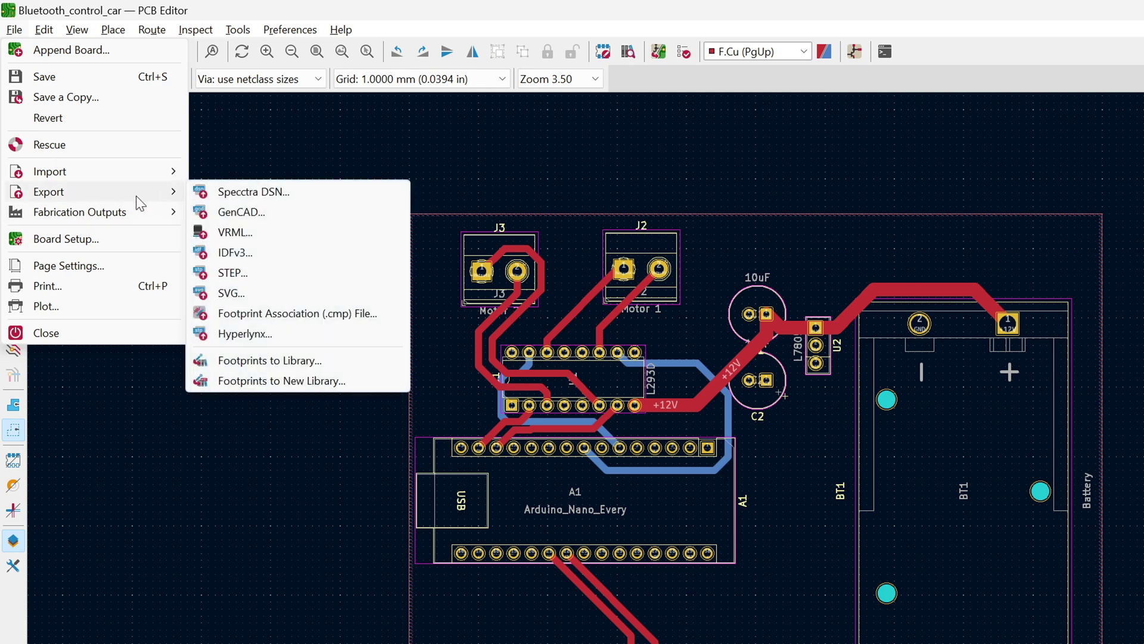
mouse_move(79, 212)
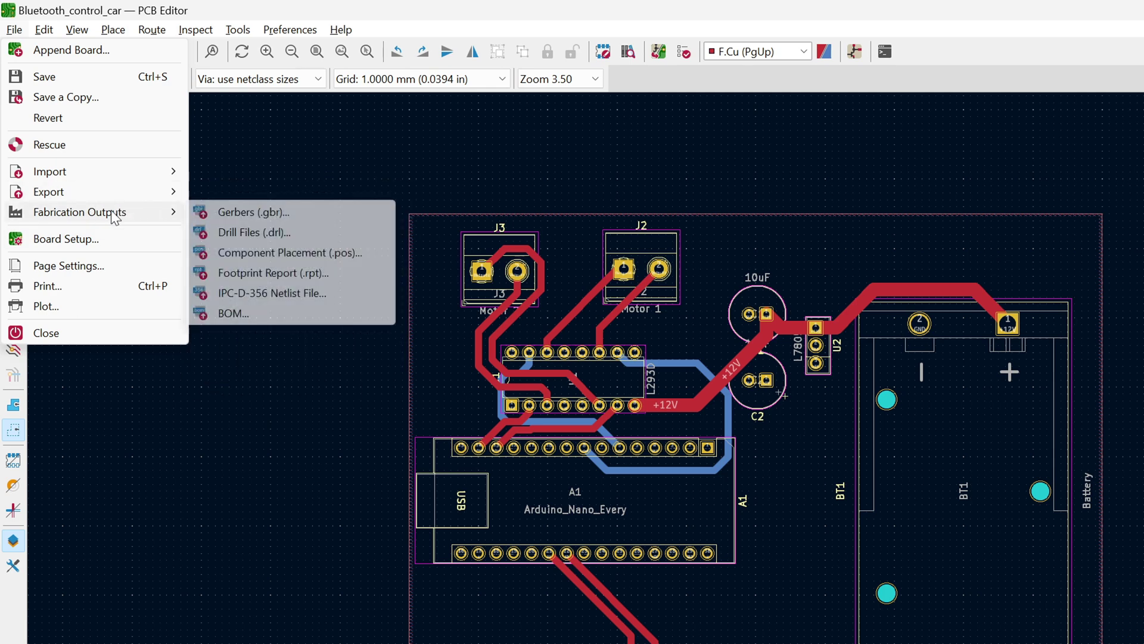
left_click(235, 217)
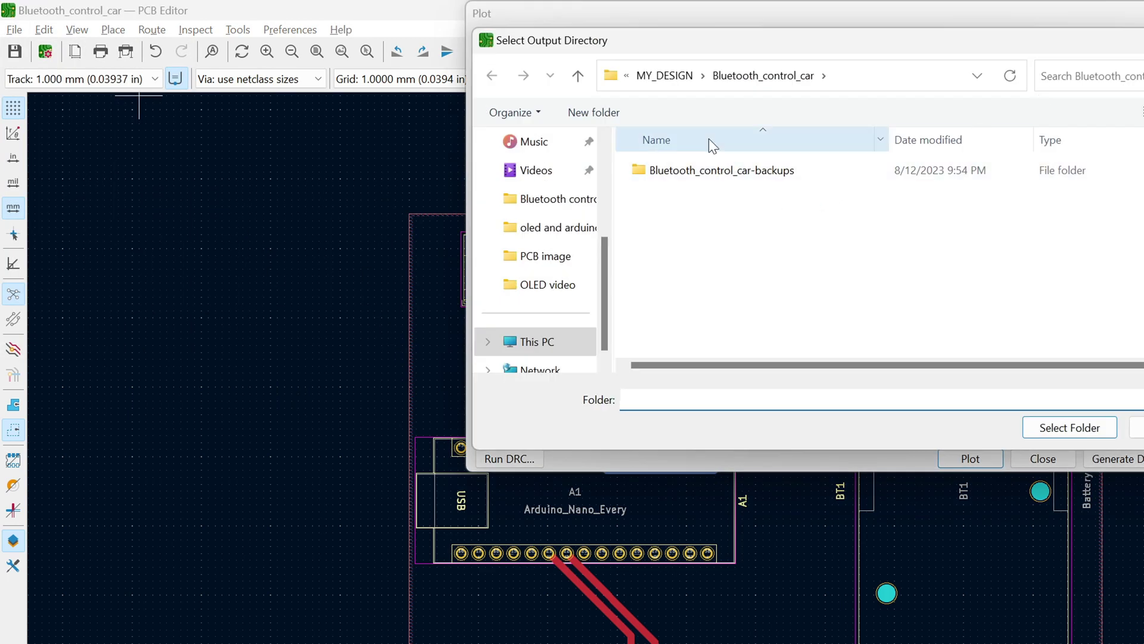
left_click(815, 344)
right_click(907, 233)
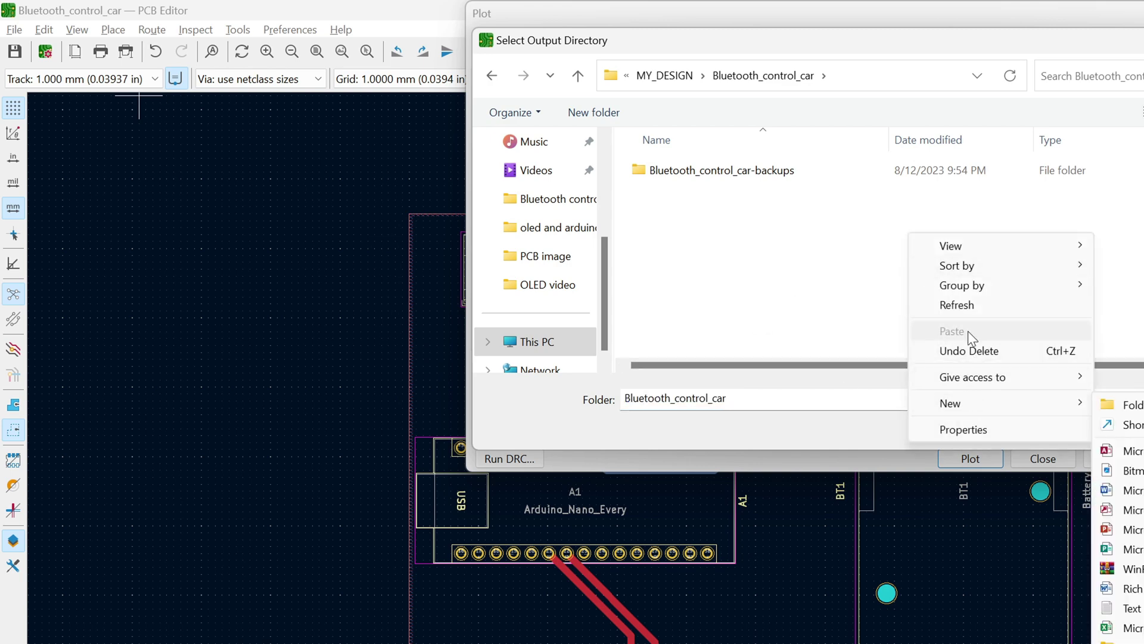
left_click(1122, 404)
type("gerber")
left_click(1070, 427)
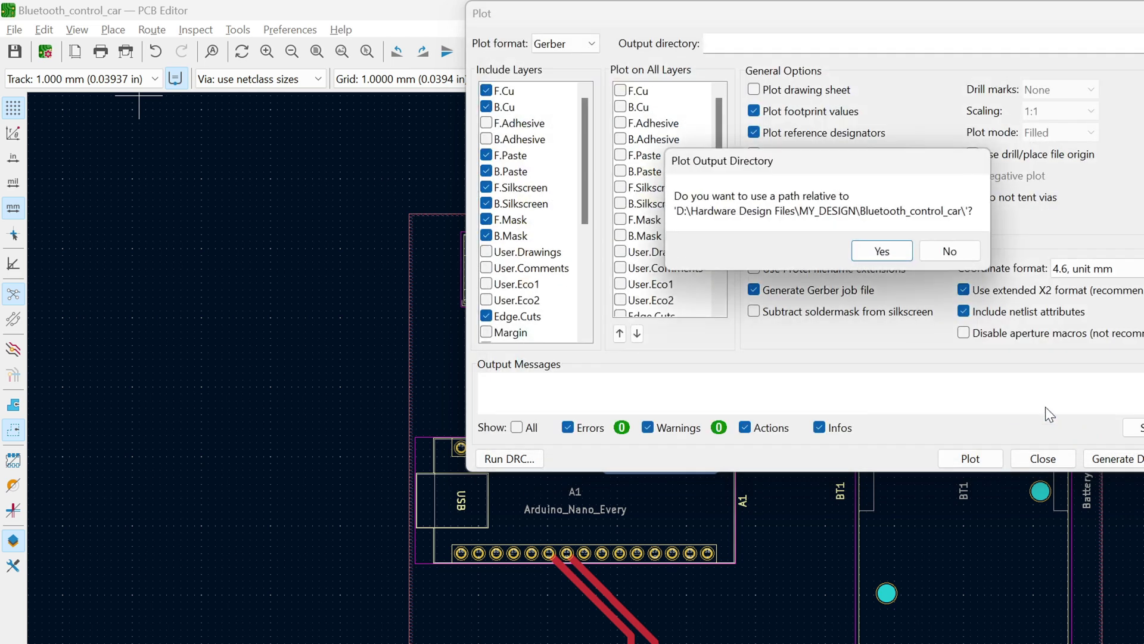
left_click(879, 254)
- Generate the drill files, then plot the Gerbers with zones refilled
left_click(1116, 458)
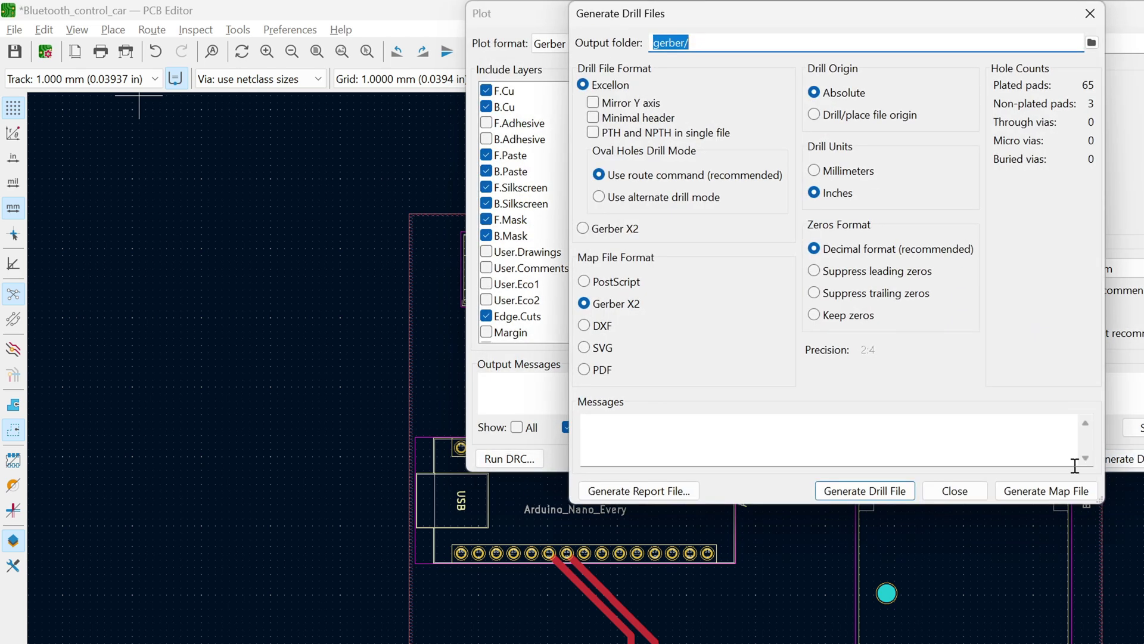
key("Return")
left_click(953, 490)
left_click(970, 459)
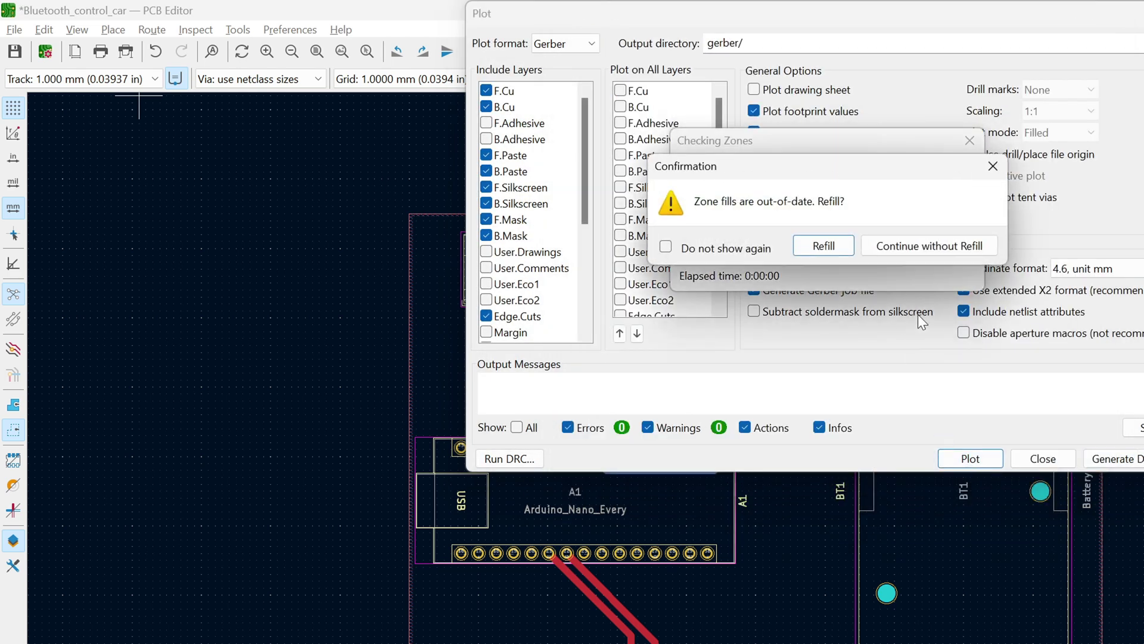
left_click(824, 246)
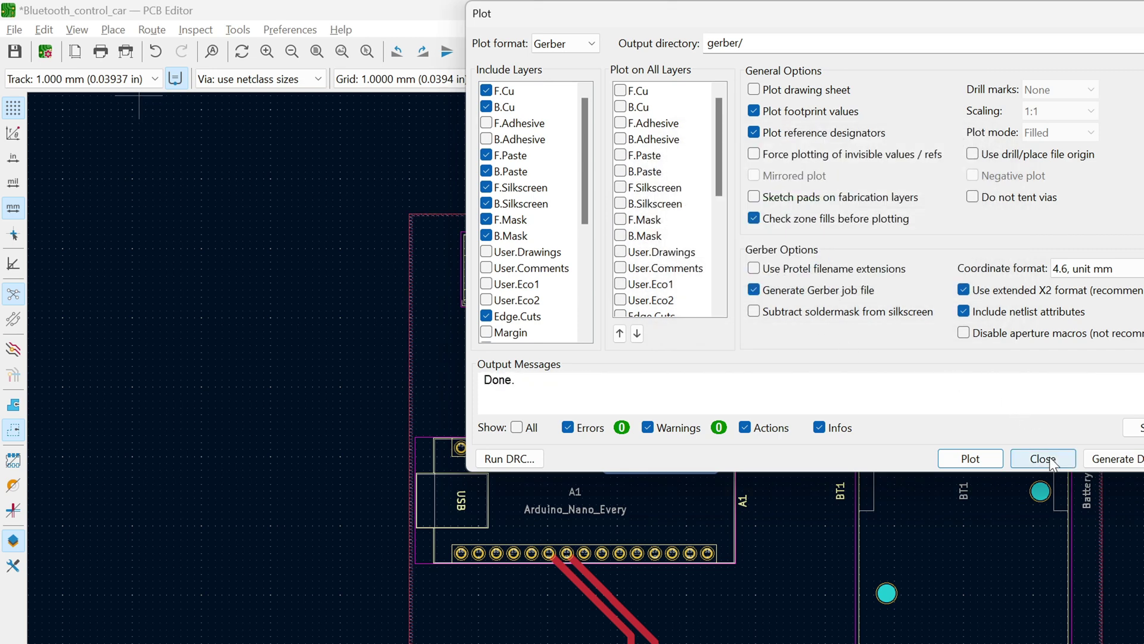
left_click(1042, 458)
scroll(784, 395, "down", 4)
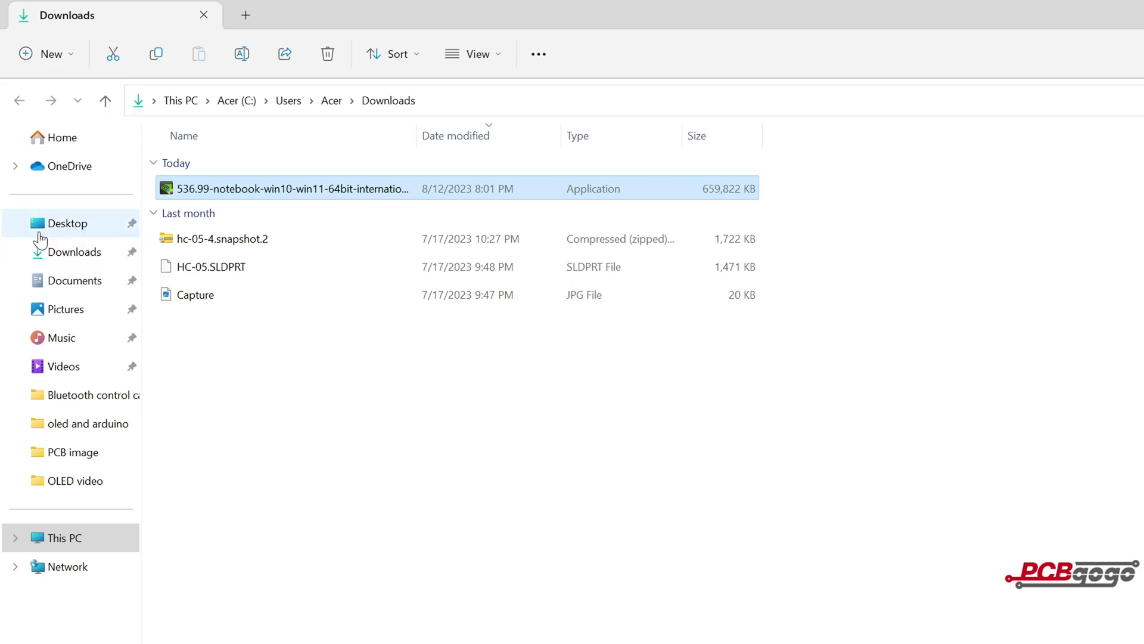
left_click(67, 223)
left_click(54, 538)
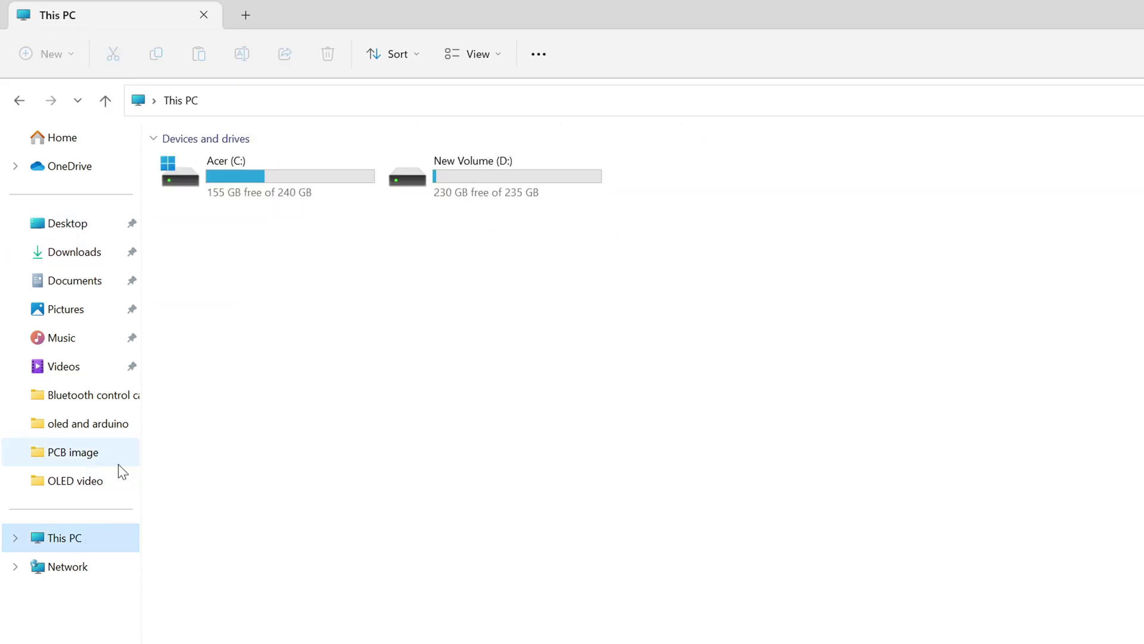
double_click(427, 188)
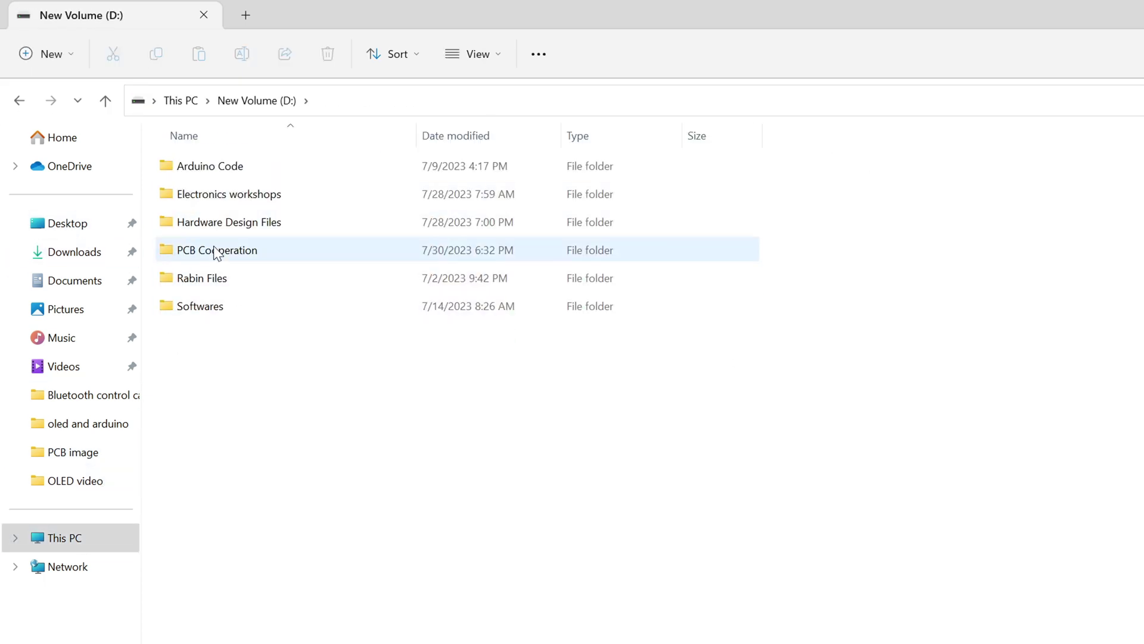
double_click(211, 196)
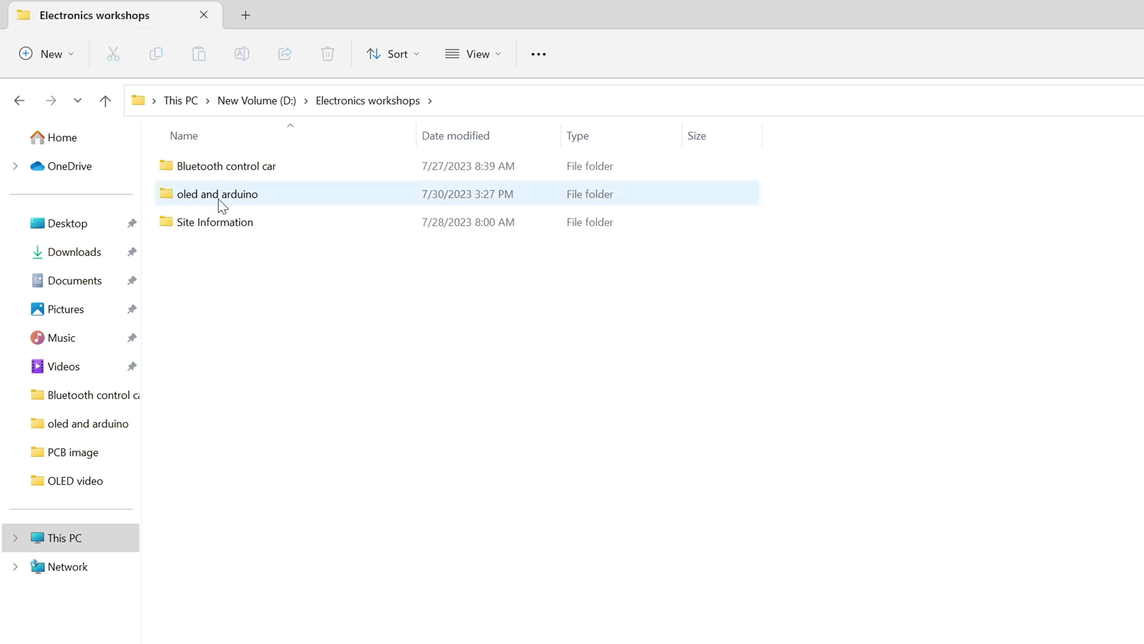
double_click(223, 166)
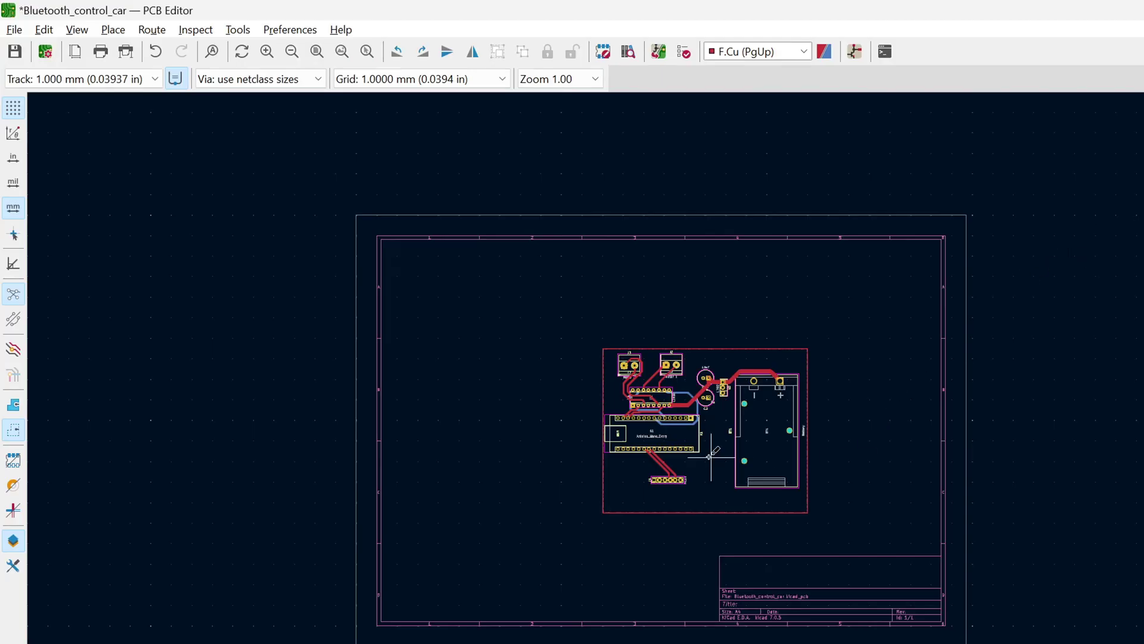
scroll(712, 457, "up", 4)
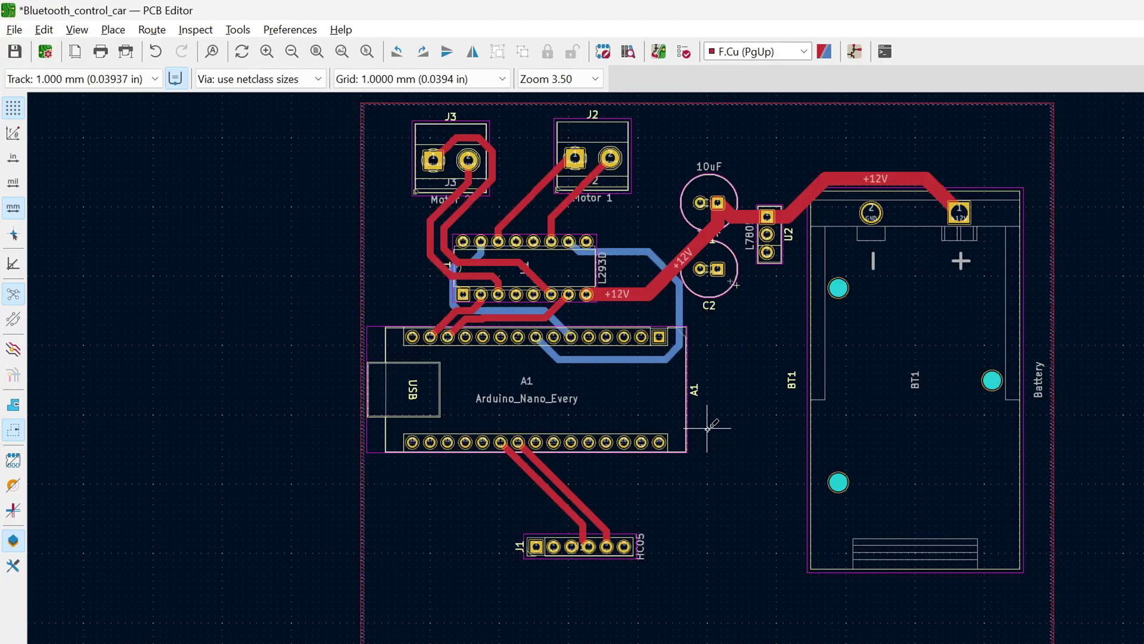
scroll(712, 429, "down", 1)
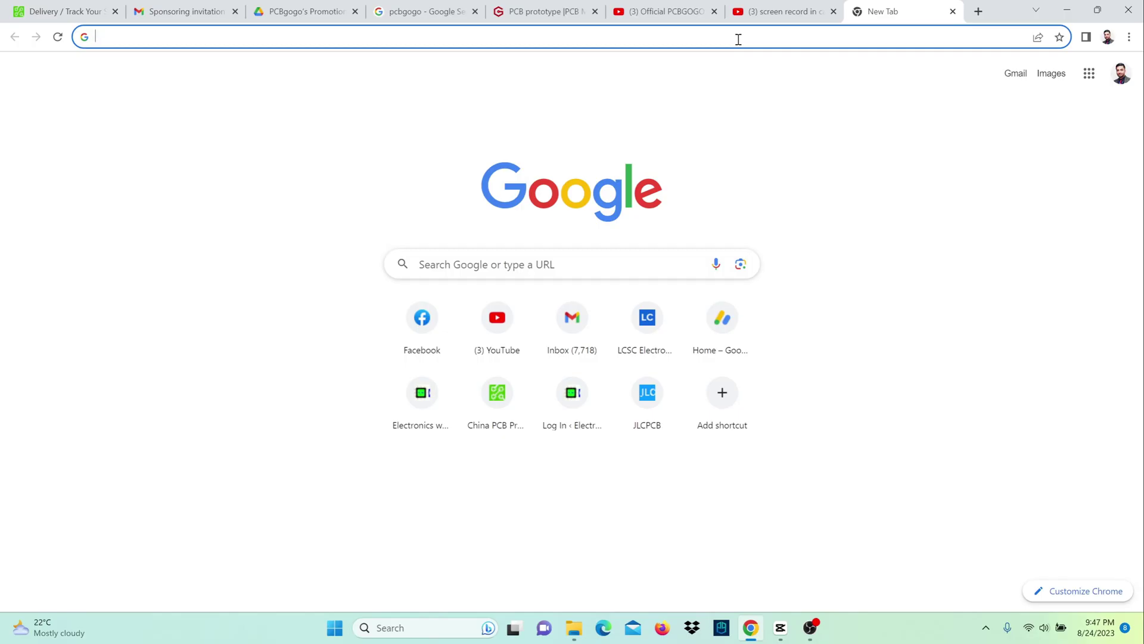
type("pcb")
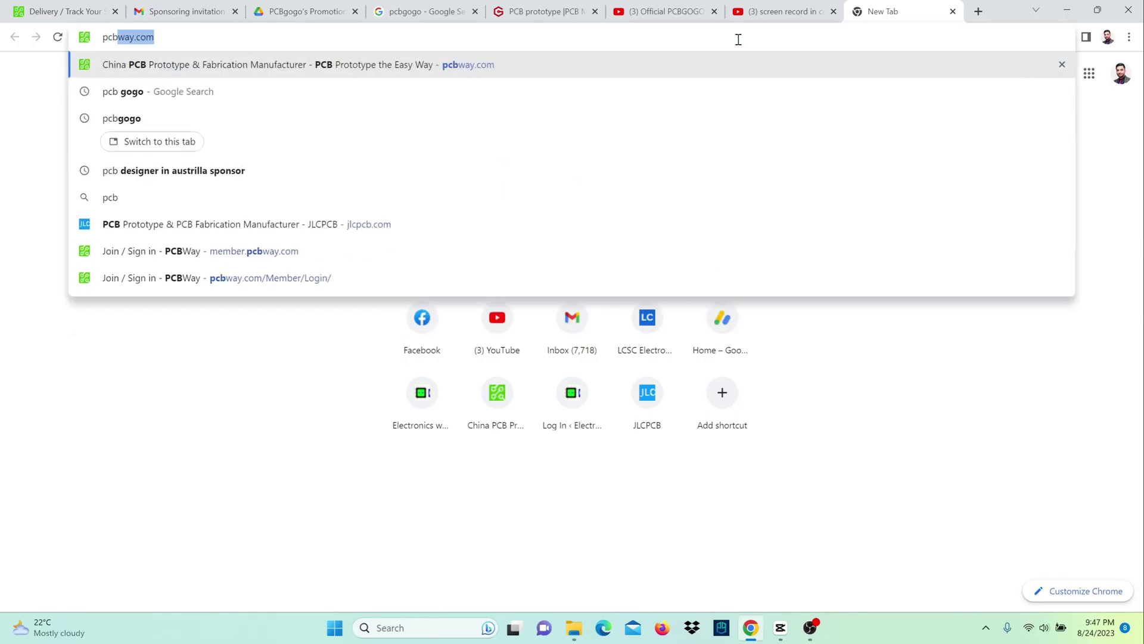
- Search Google for pcbgogo in a fresh tab and open the sponsored PCBgogo result
key("BackSpace")
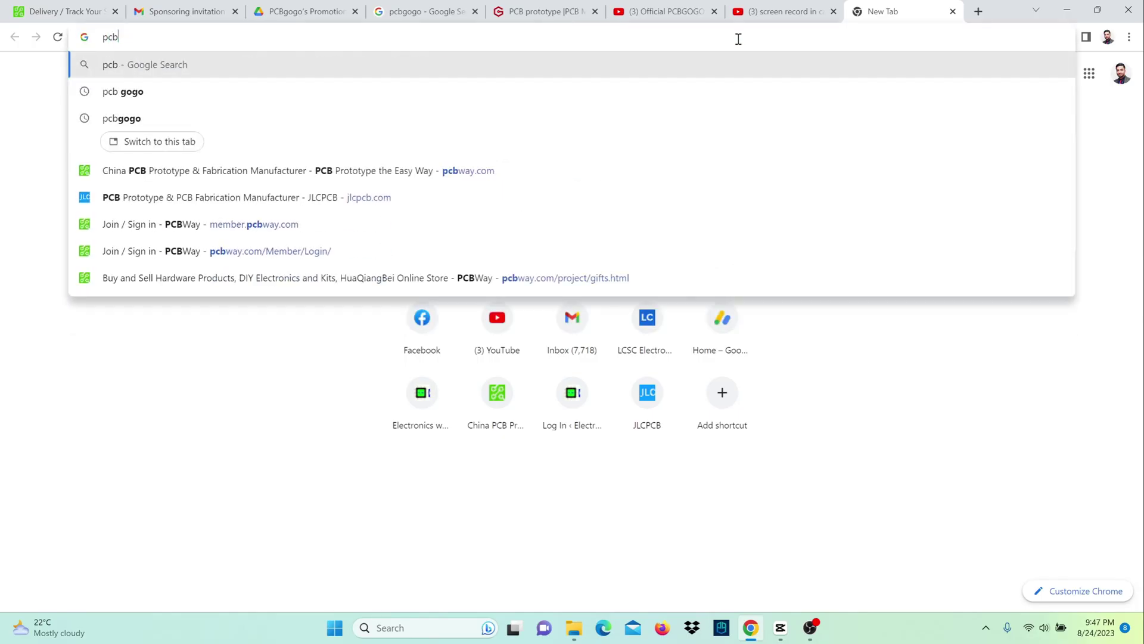
key("BackSpace")
key("BackSpace")
key("BackSpace")
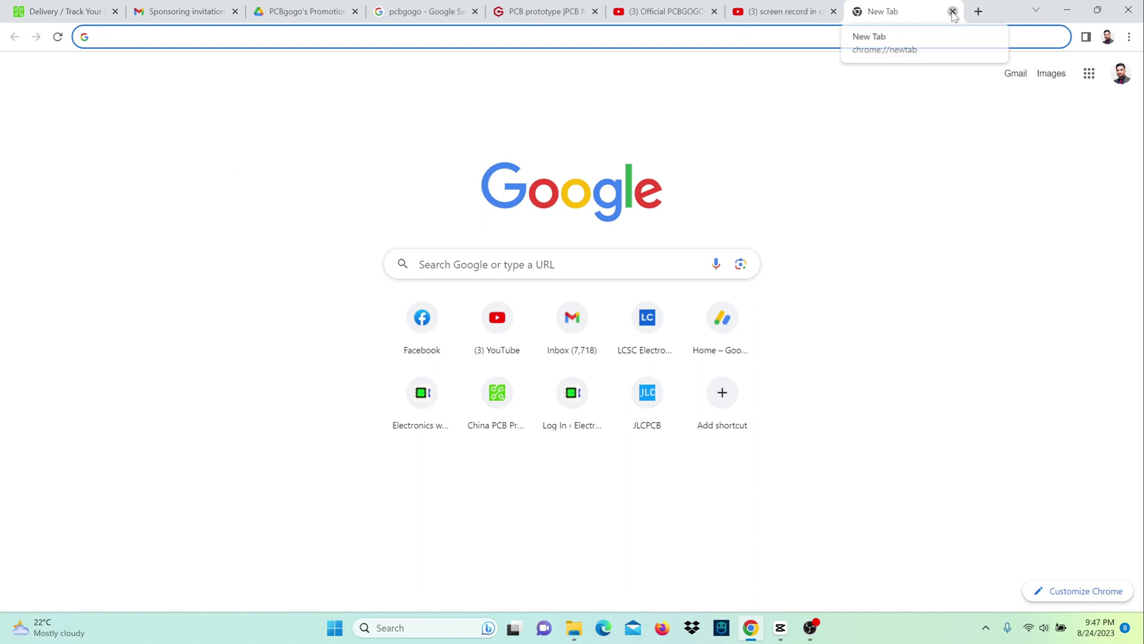
left_click(953, 12)
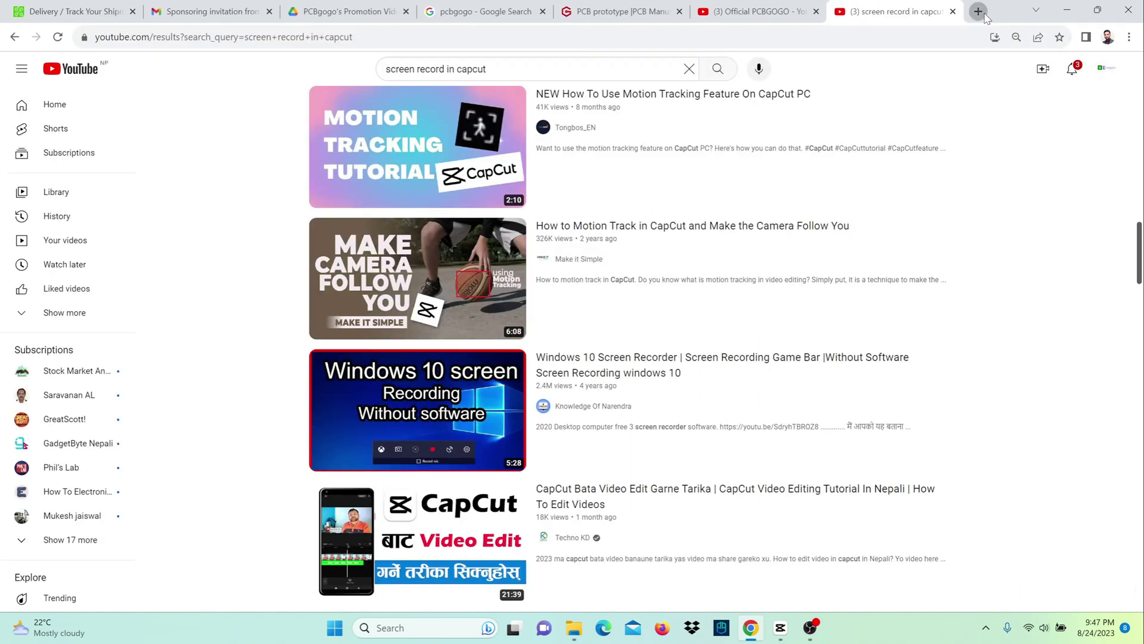
left_click(979, 11)
type("pcbgogo")
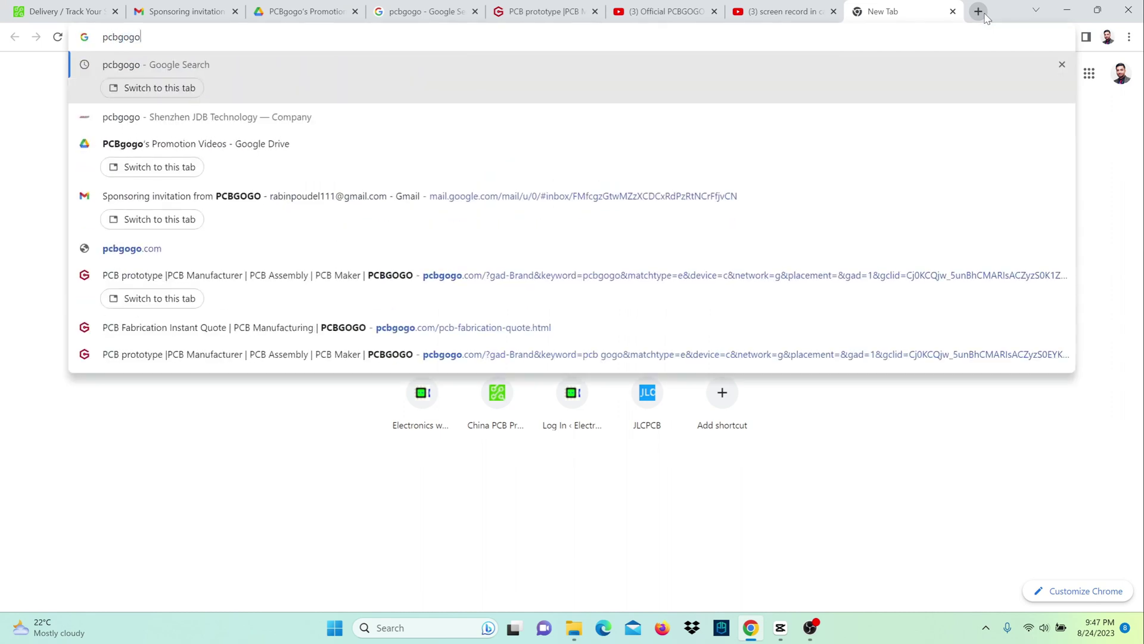
key("Return")
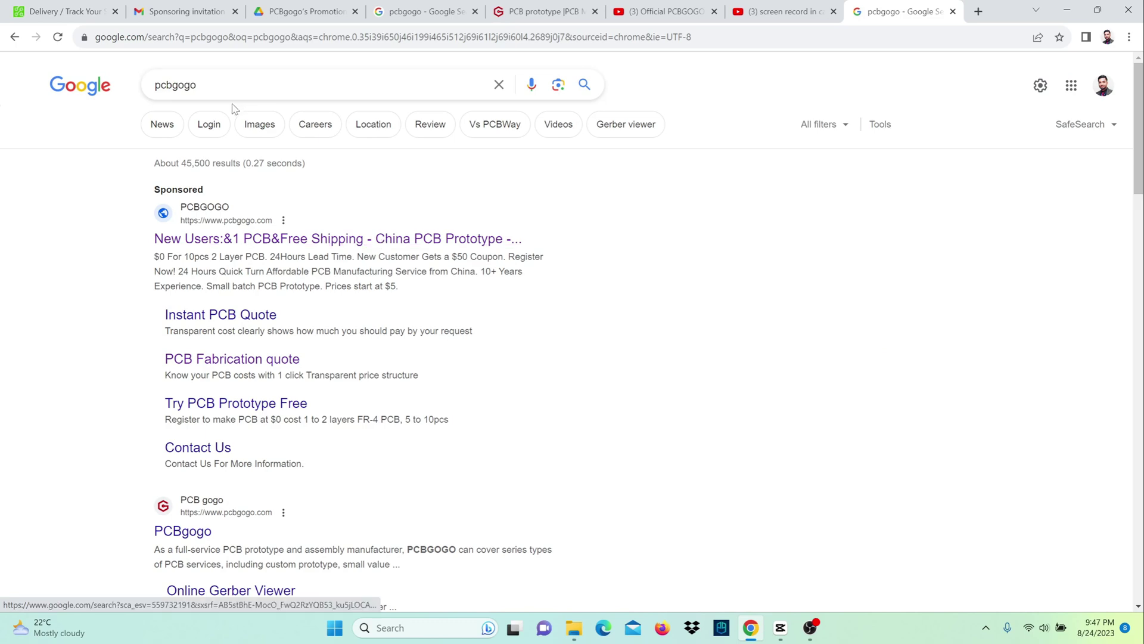
left_click(303, 240, "ctrl")
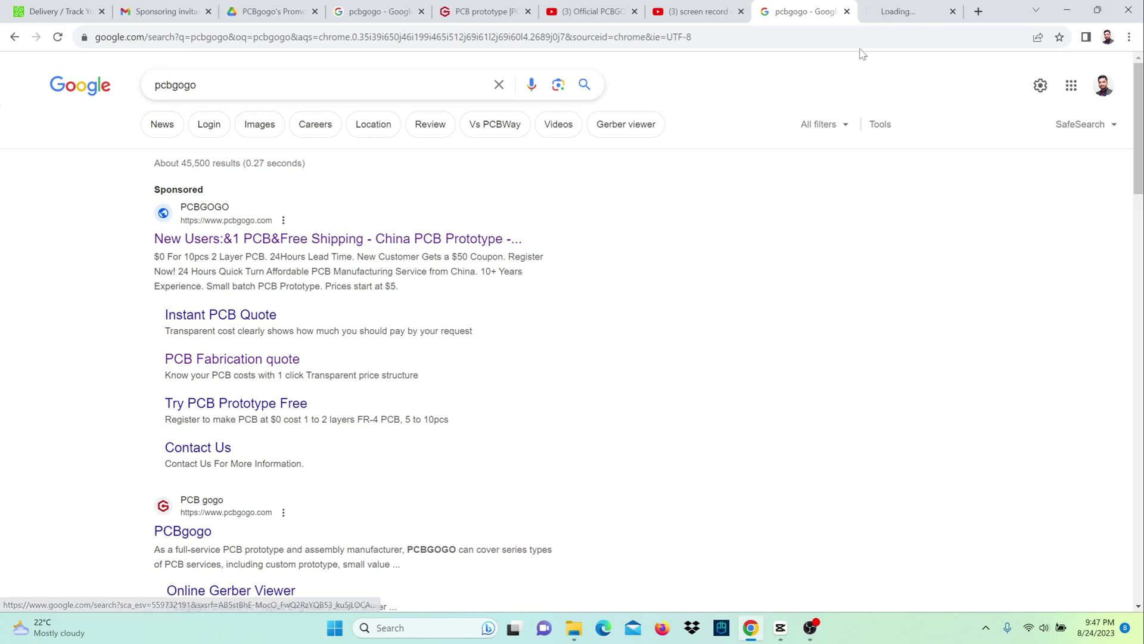
- Sign in to PCBgogo with the chosen Google account and return to its homepage
left_click(921, 11)
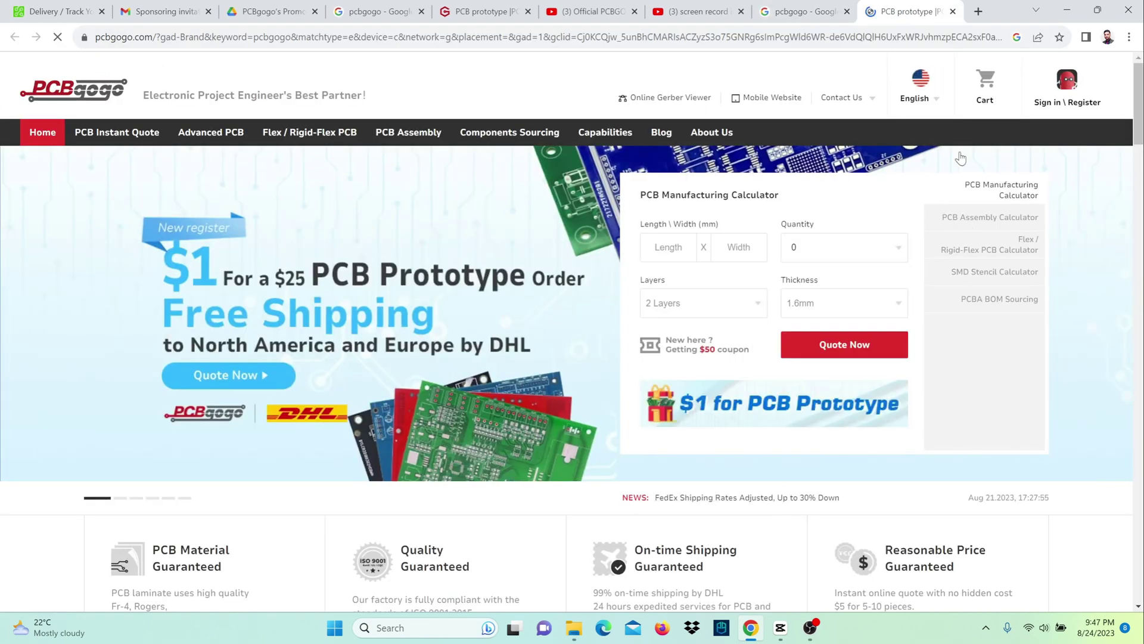
mouse_move(1067, 89)
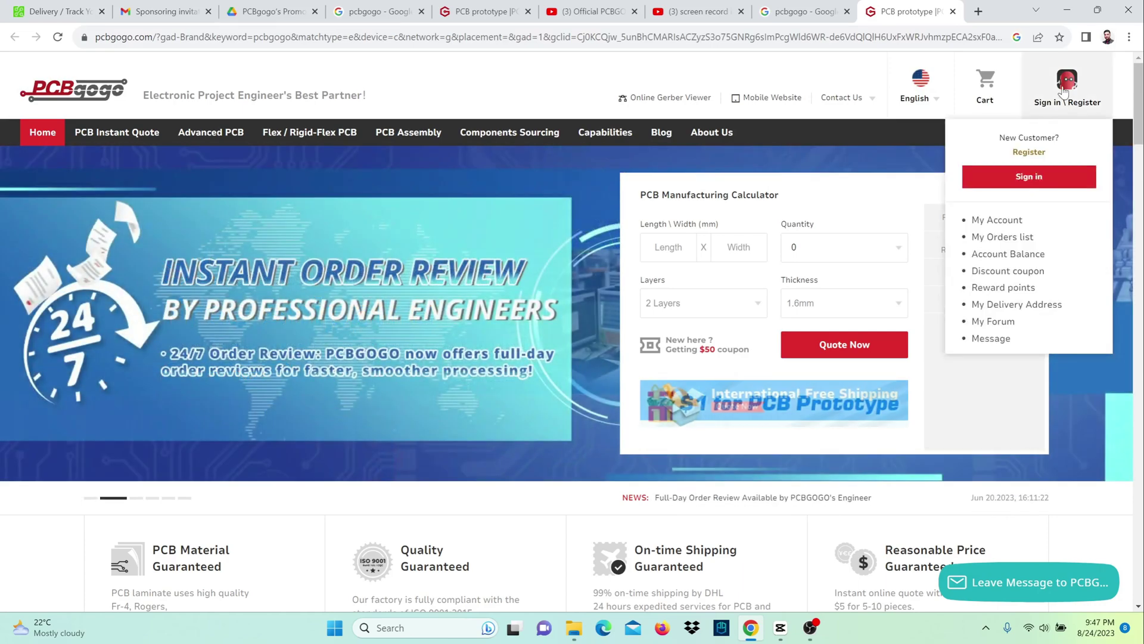
left_click(1024, 178)
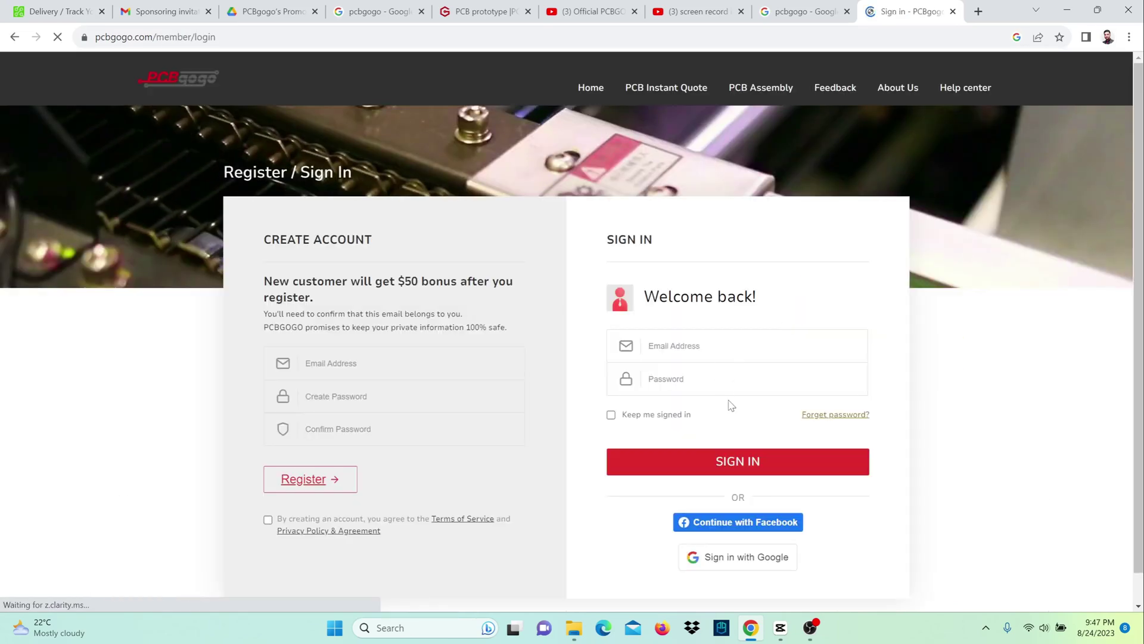
left_click(738, 557)
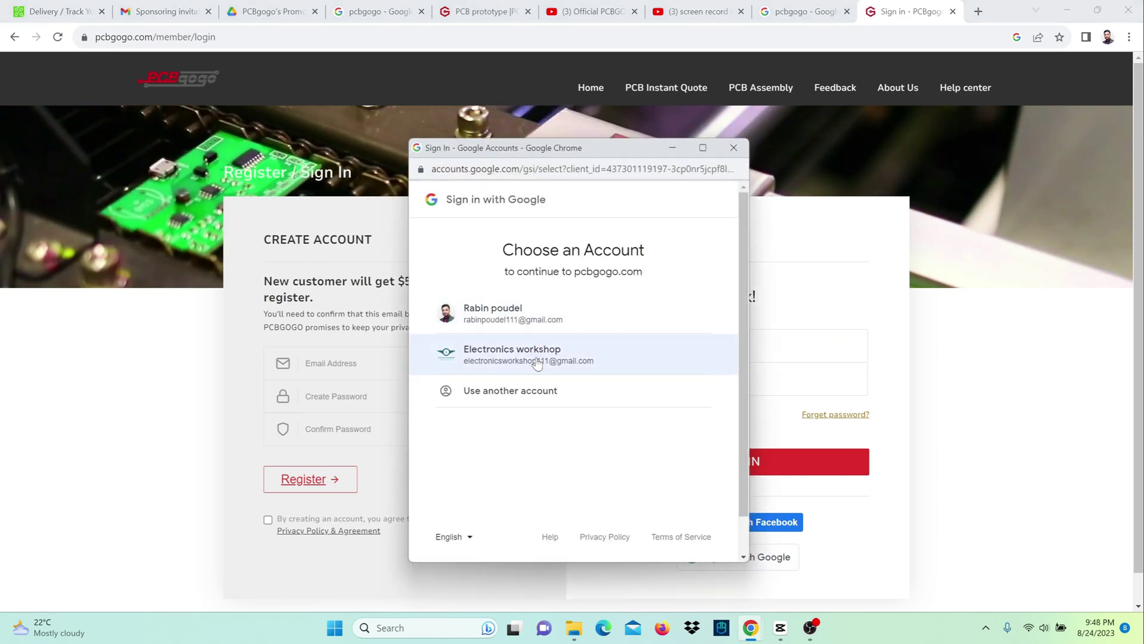
left_click(513, 354)
left_click(675, 398)
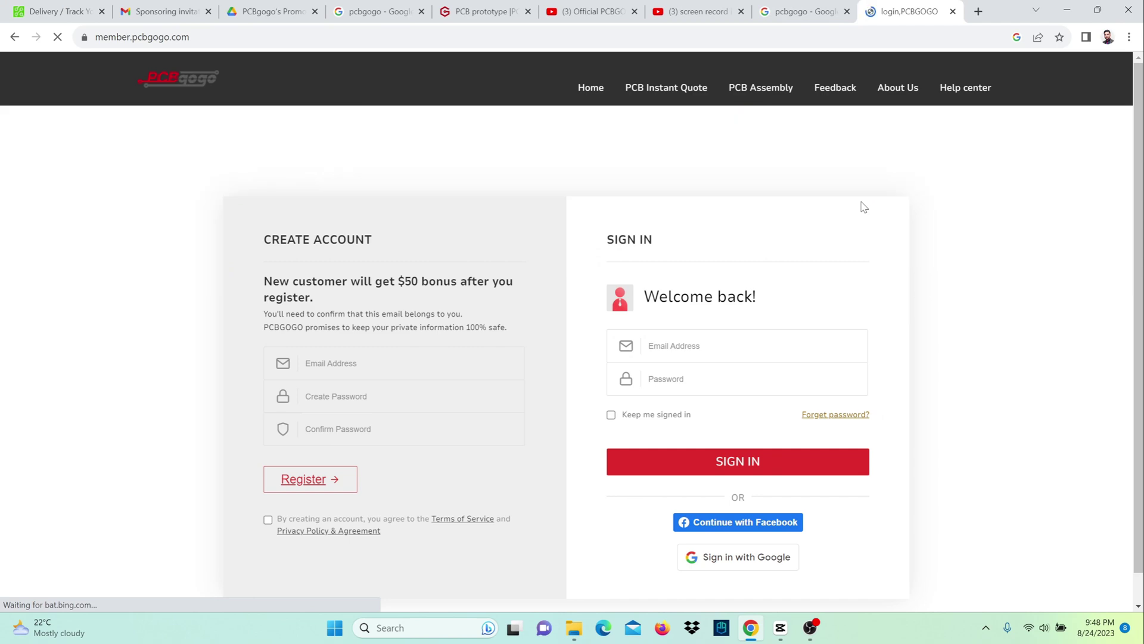
left_click(93, 88)
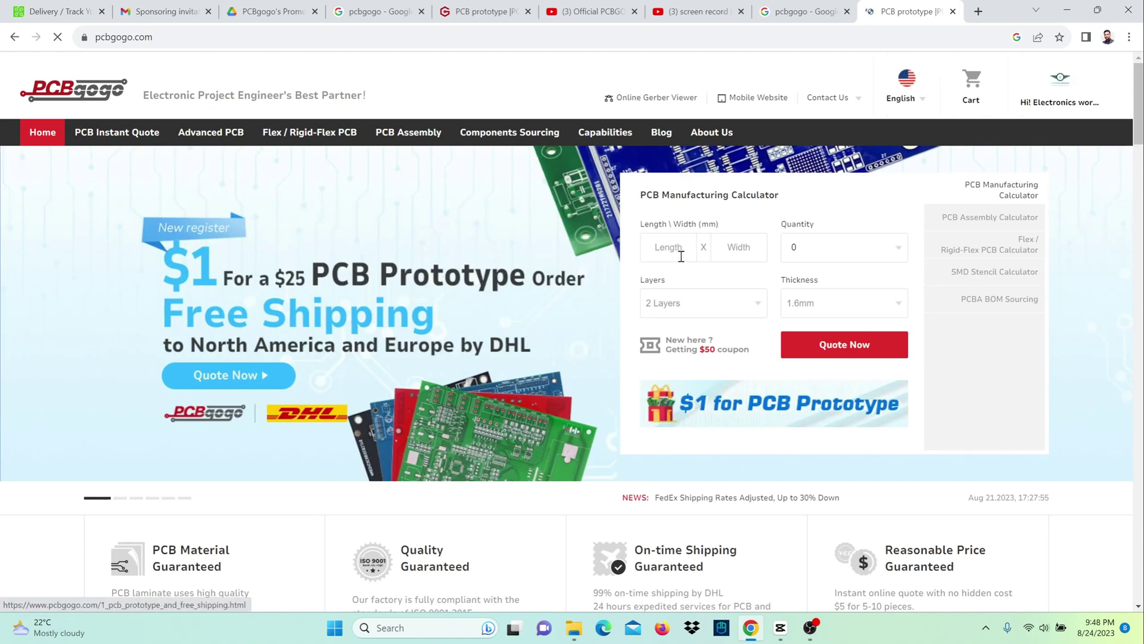
- Request a PCBgogo quote for an 8 × 8 mm board, quantity 5
left_click(675, 247)
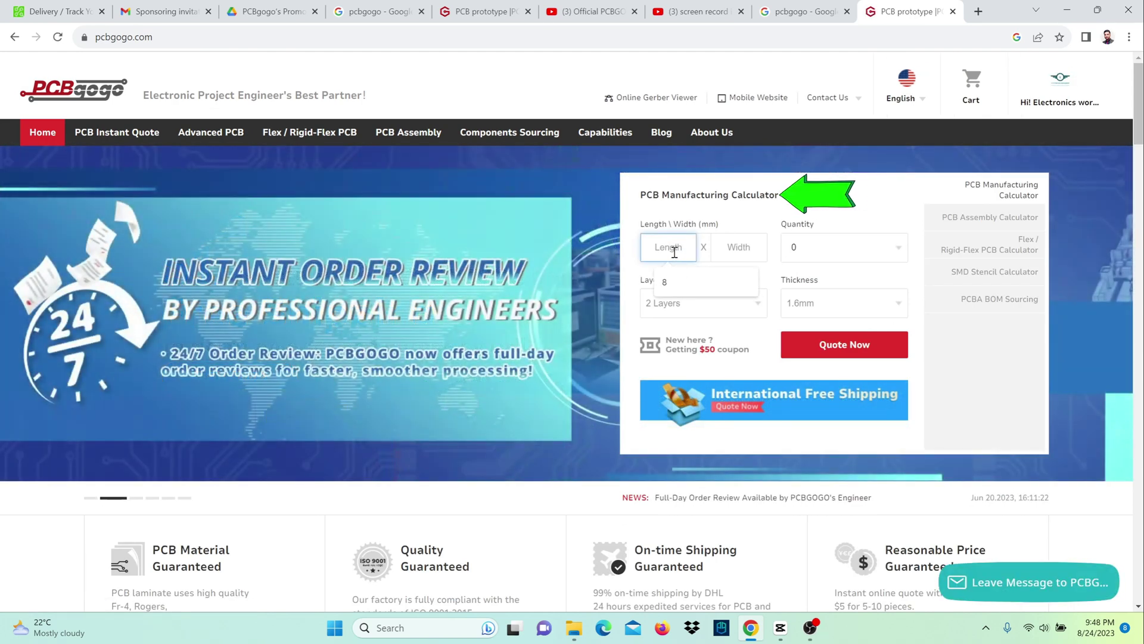
left_click(678, 280)
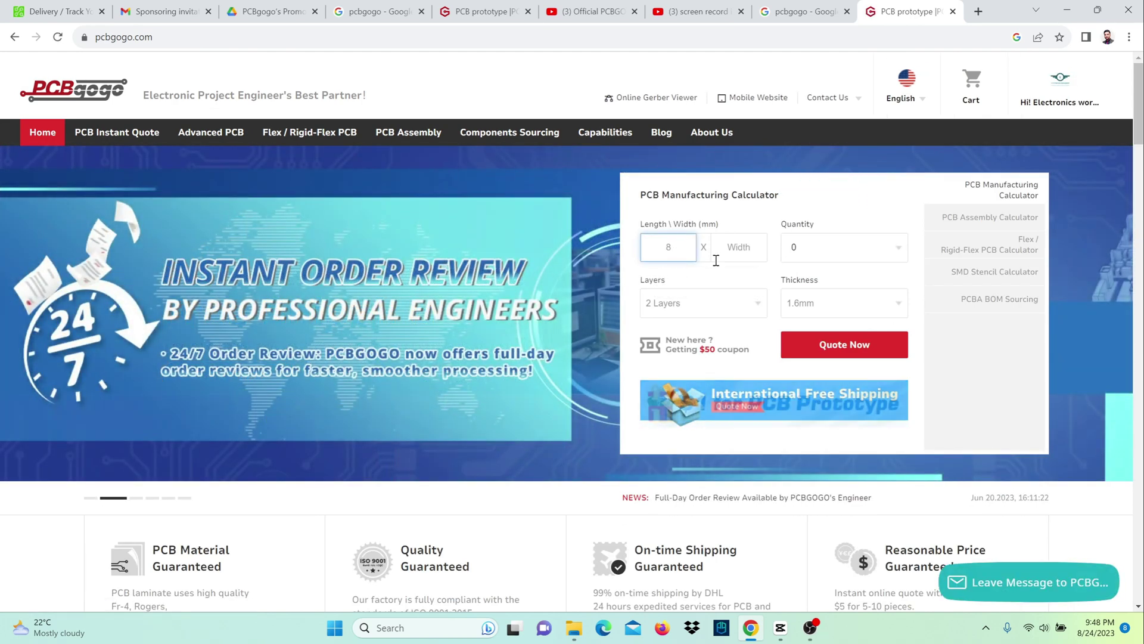
left_click(734, 248)
left_click(734, 282)
left_click(827, 248)
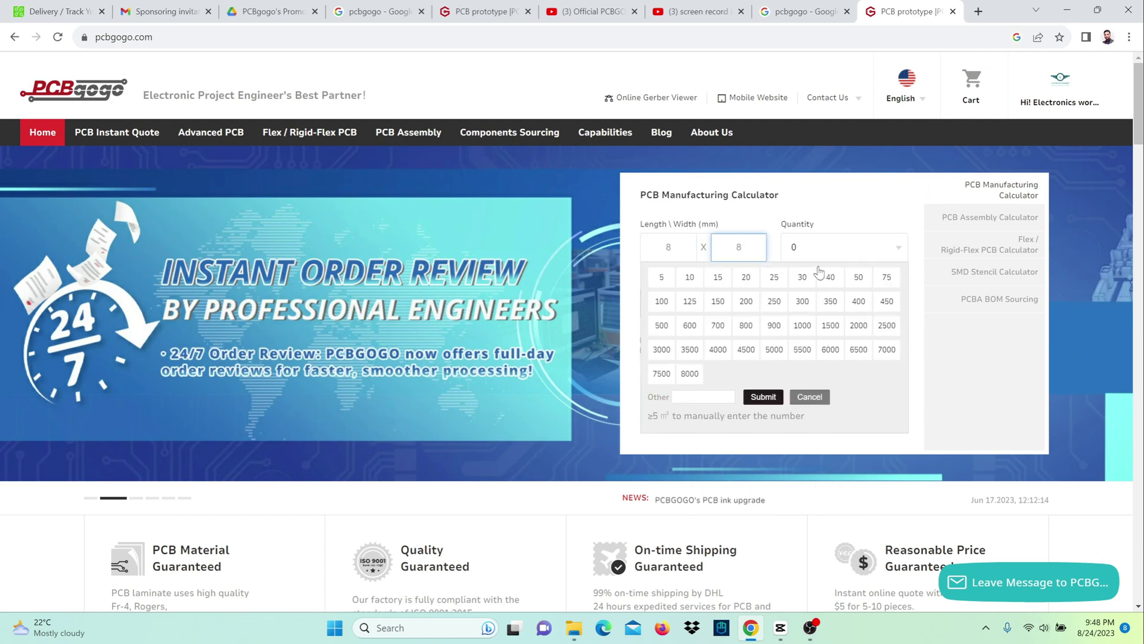
left_click(788, 251)
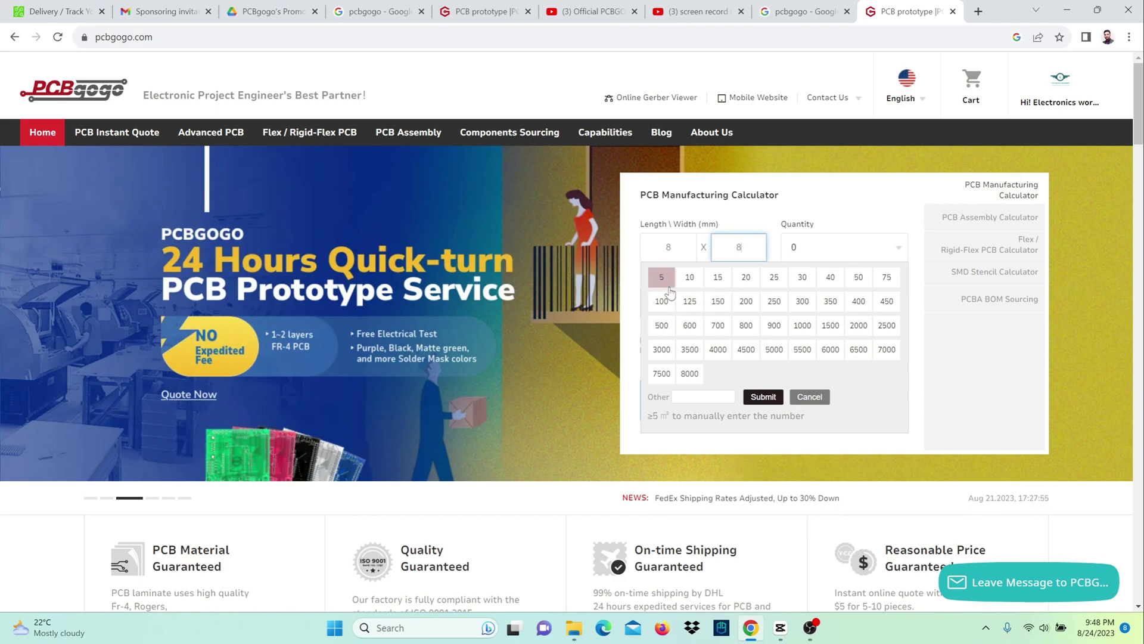
left_click(662, 277)
left_click(845, 344)
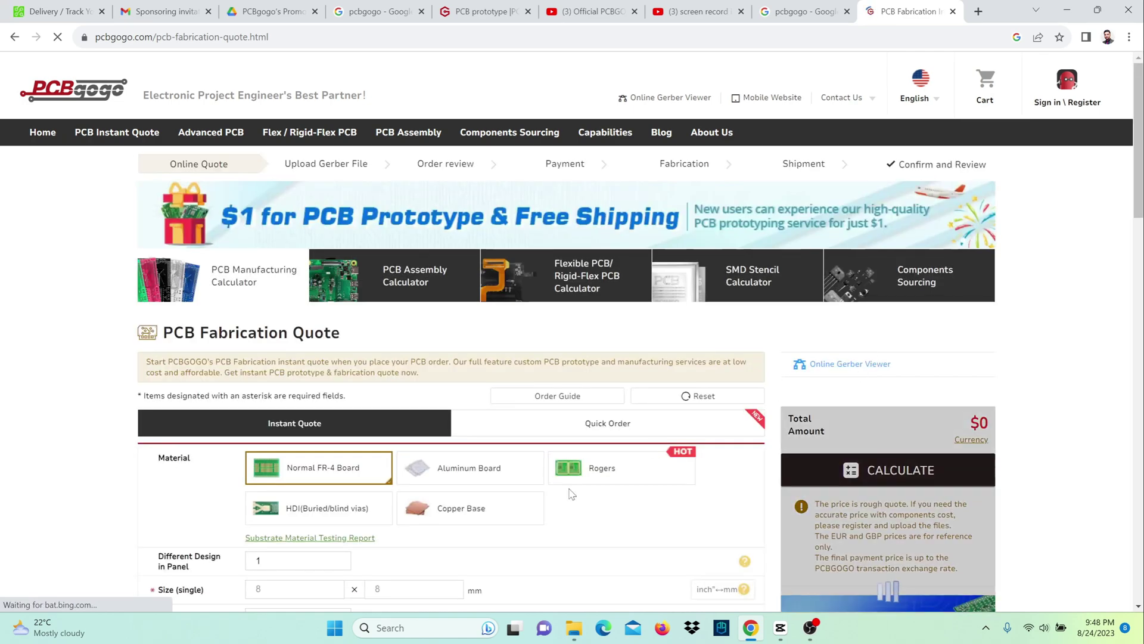
scroll(570, 447, "down", 5)
scroll(569, 494, "down", 1)
scroll(570, 495, "down", 1)
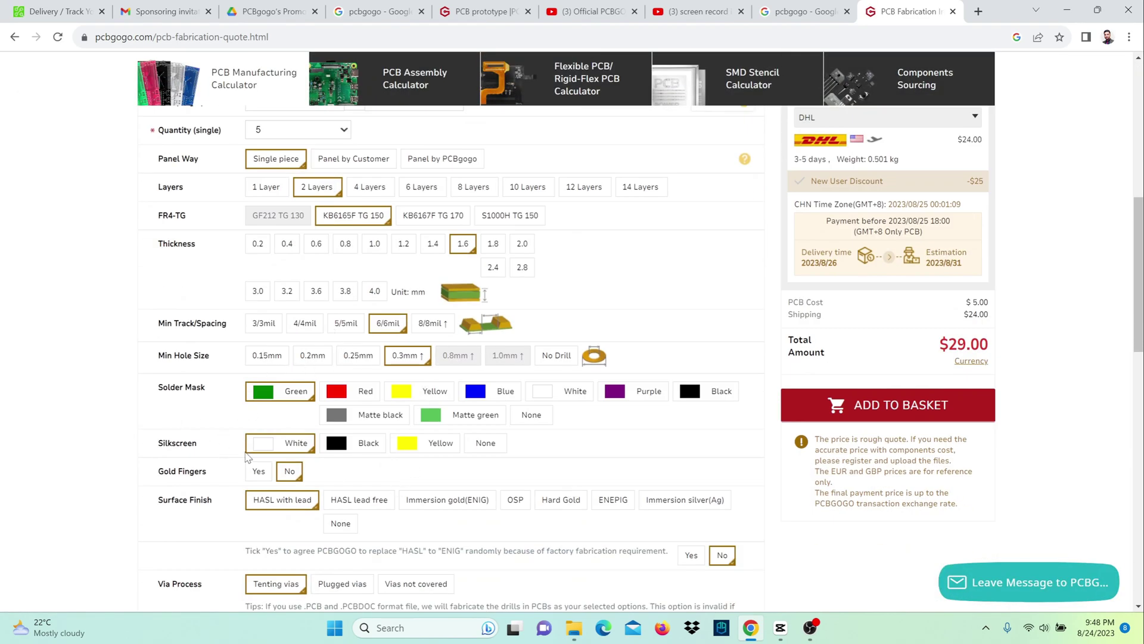
scroll(260, 480, "up", 3)
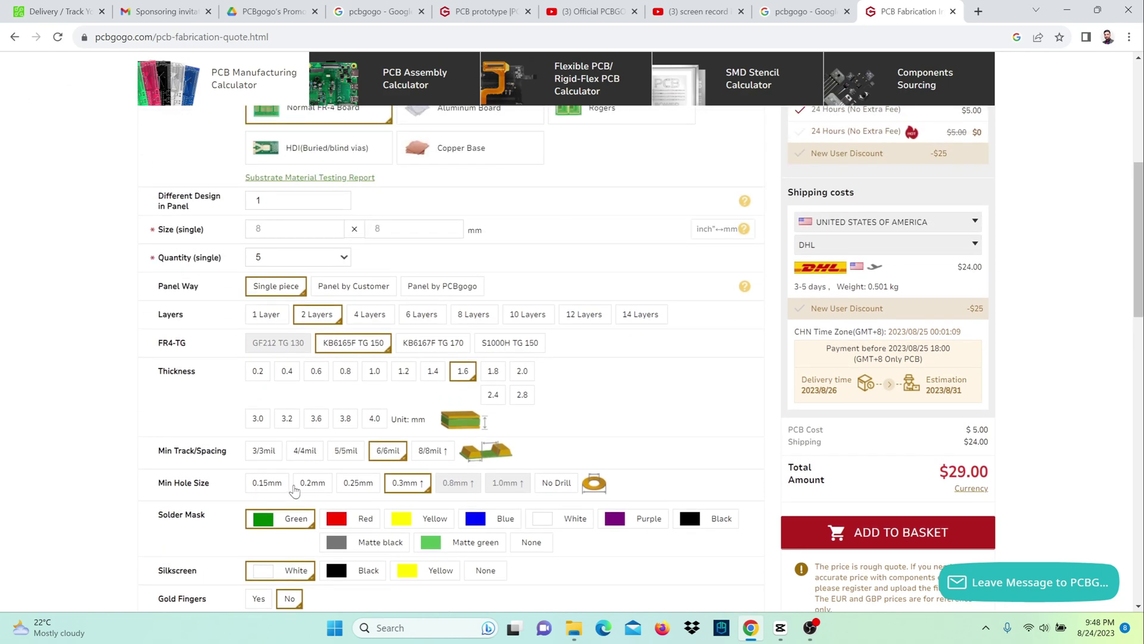
scroll(295, 488, "down", 2)
scroll(294, 489, "down", 1)
scroll(294, 488, "down", 1)
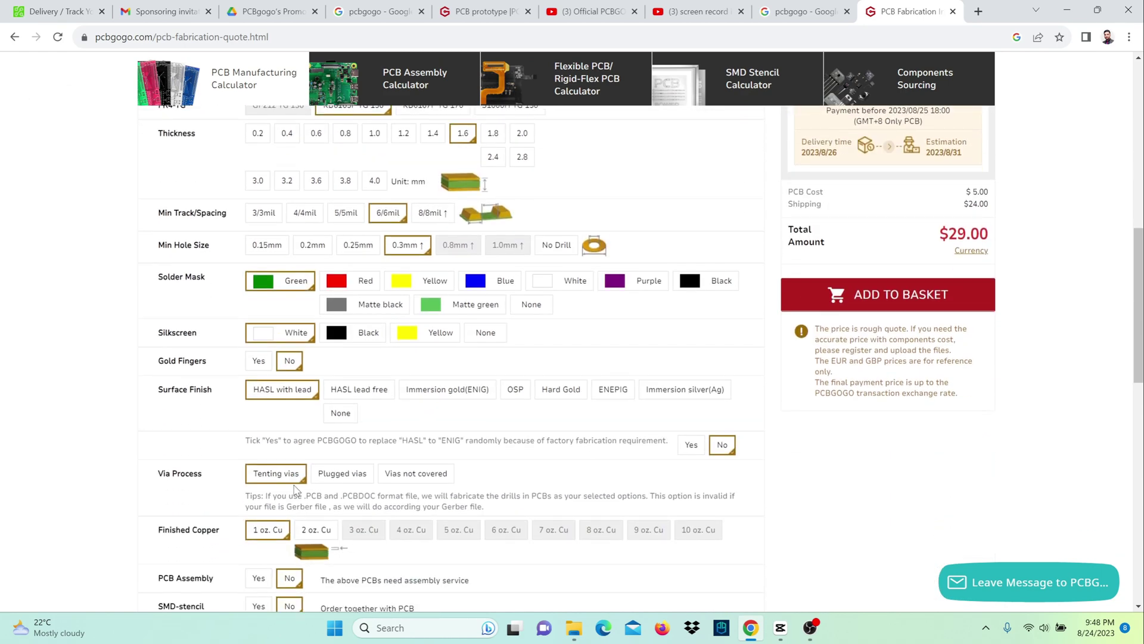
scroll(295, 488, "down", 1)
scroll(294, 488, "down", 2)
scroll(294, 489, "down", 2)
scroll(424, 446, "down", 2)
scroll(425, 446, "up", 6)
scroll(426, 446, "up", 1)
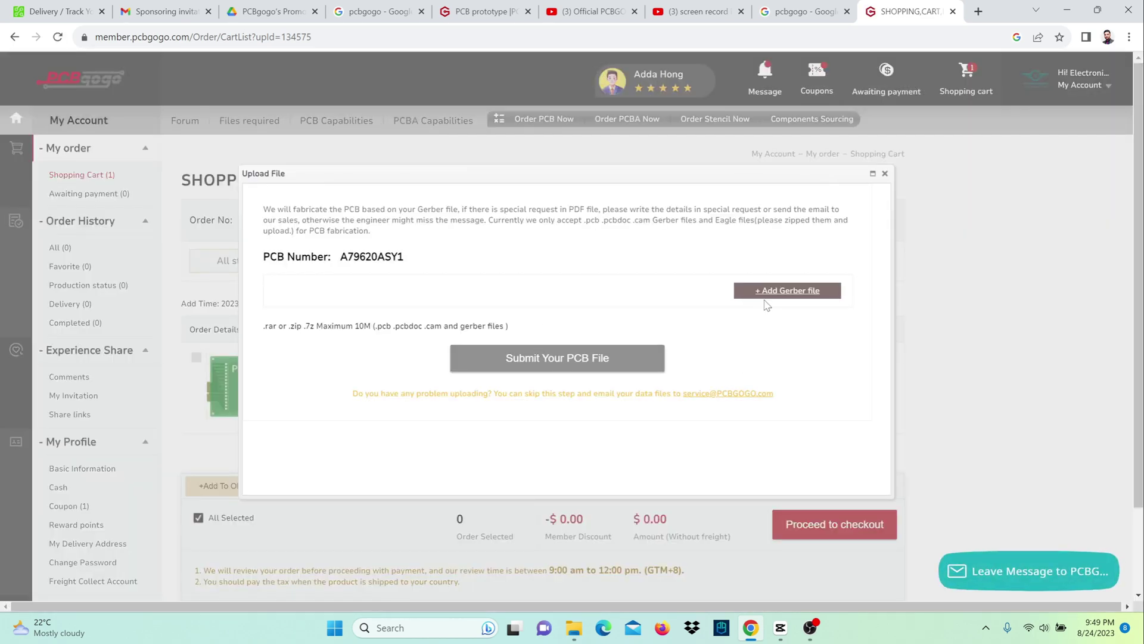
- Upload the gerber zip from the Bluetooth control car folder to order A79620ASY1
left_click(787, 291)
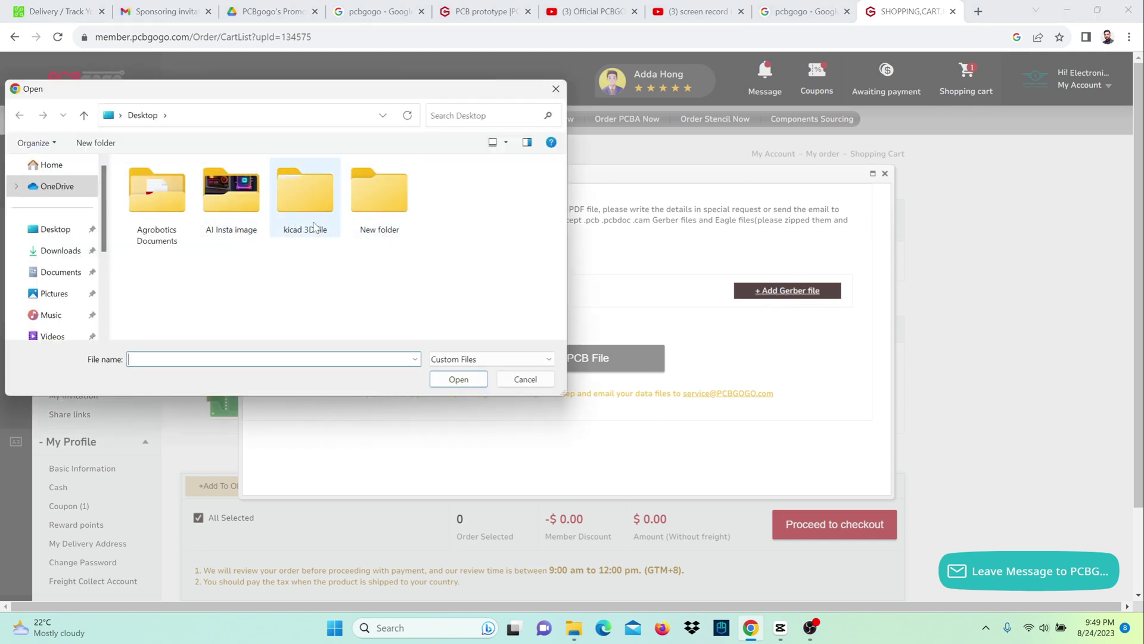
scroll(54, 259, "down", 3)
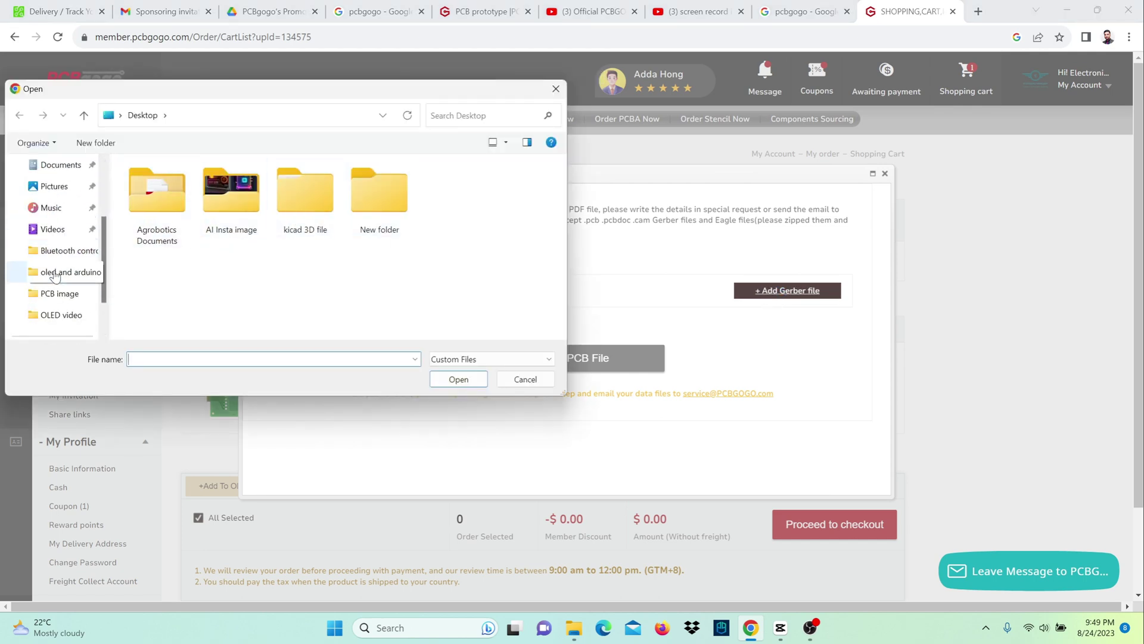
left_click(70, 250)
left_click(453, 198)
double_click(438, 204)
left_click(558, 358)
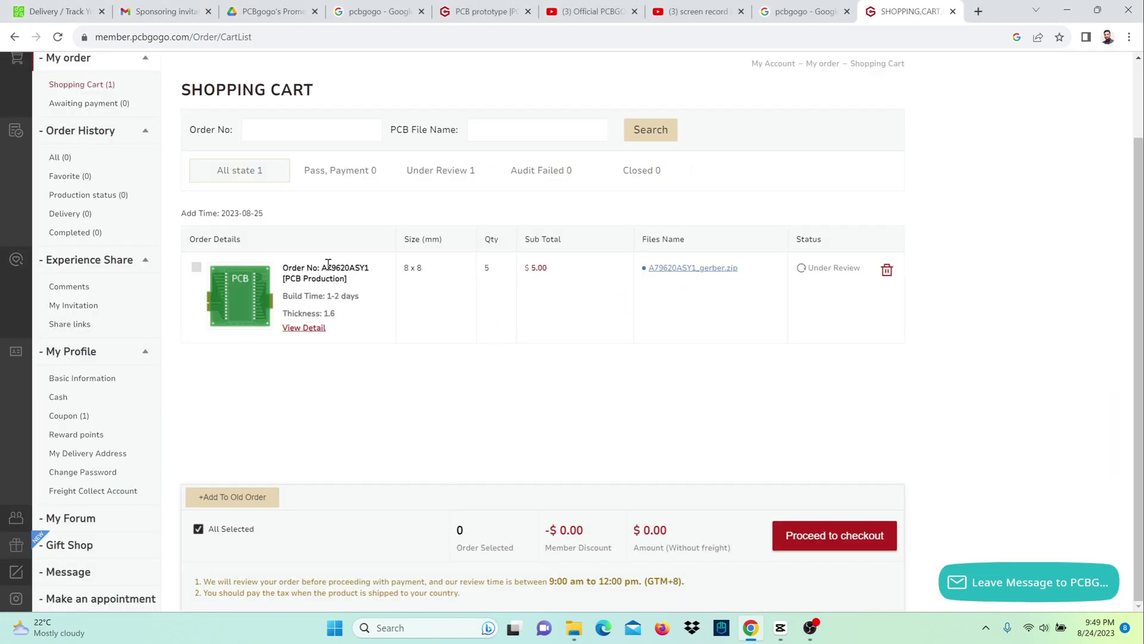
left_click_drag(328, 267, 374, 285)
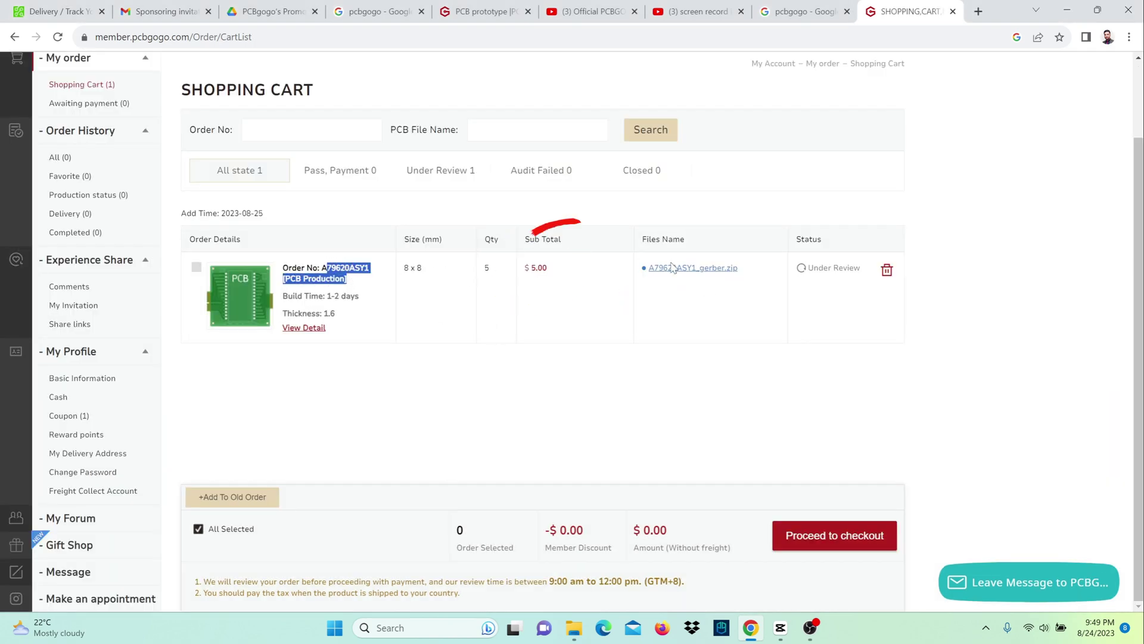
left_click_drag(554, 269, 520, 281)
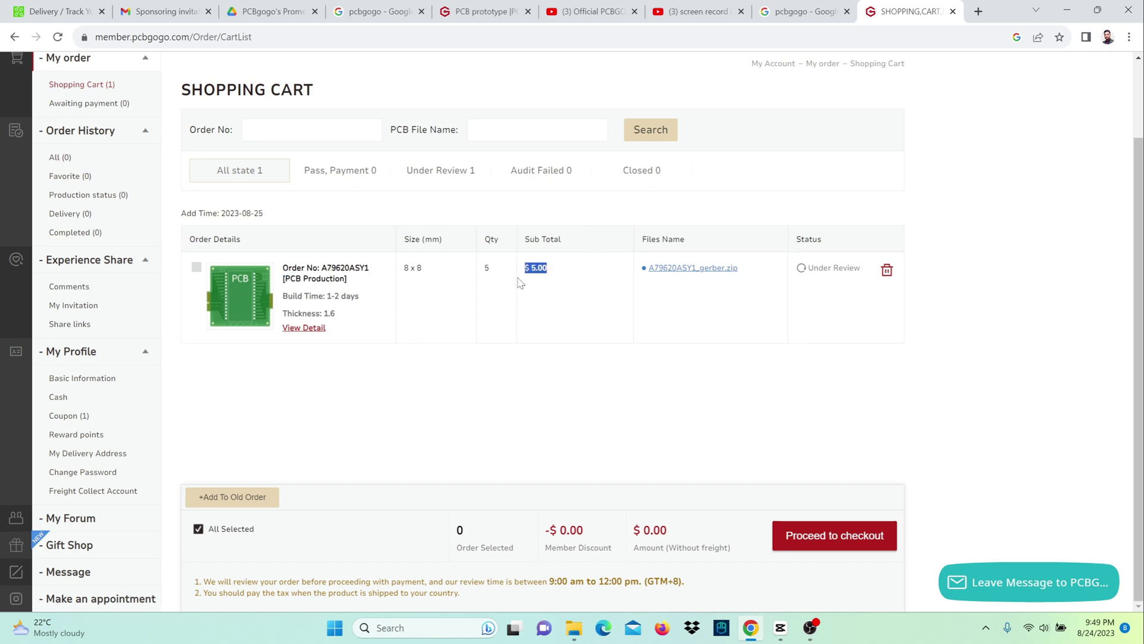
left_click(842, 536)
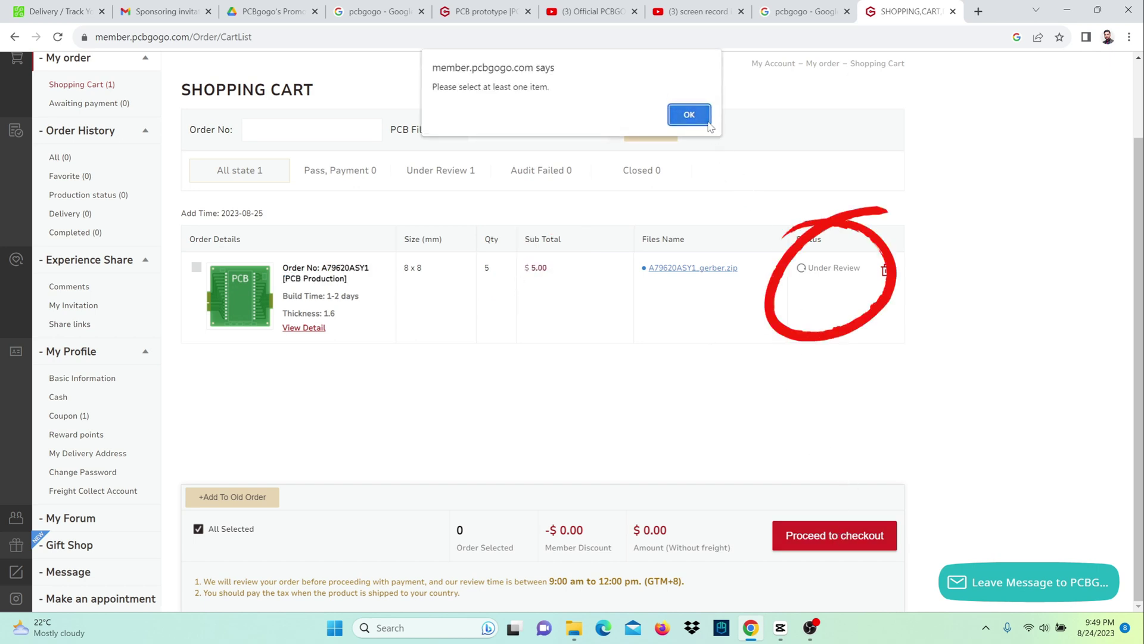
left_click(689, 115)
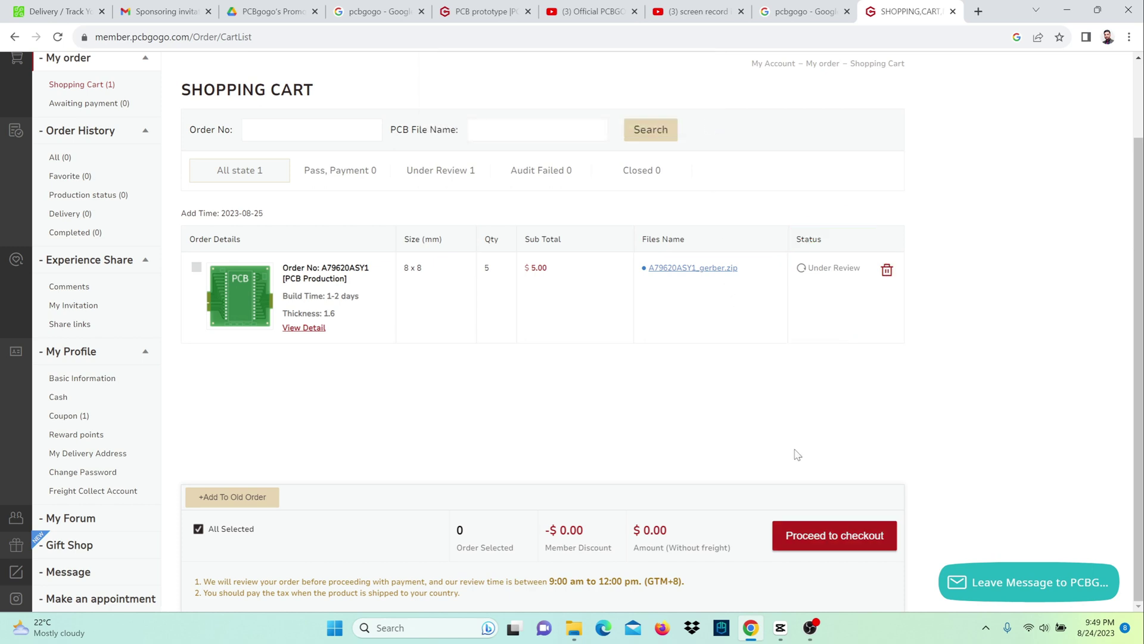